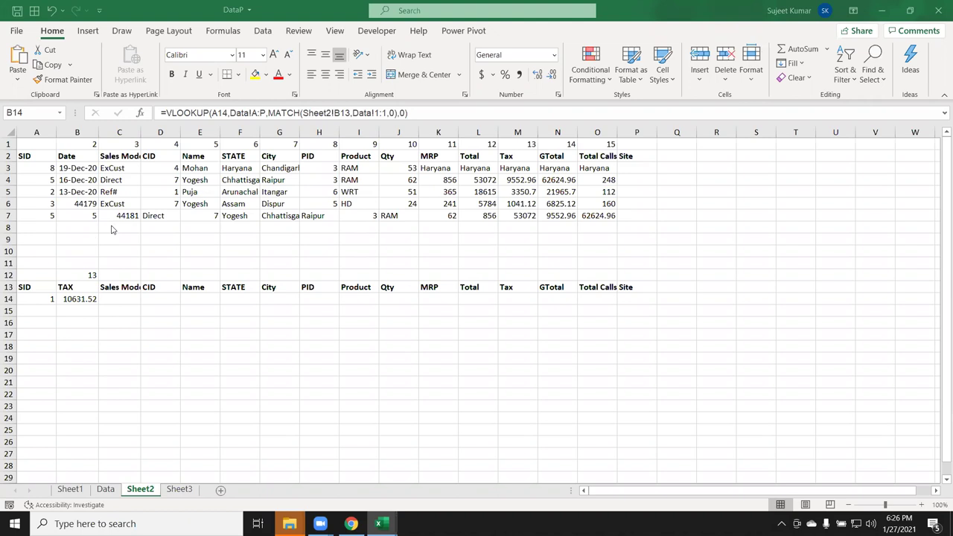
- Review the VLOOKUP formulas in Sheet2's B6, B5, C4 and E5, then view the Data sheet
left_click(96, 203)
left_click(96, 191)
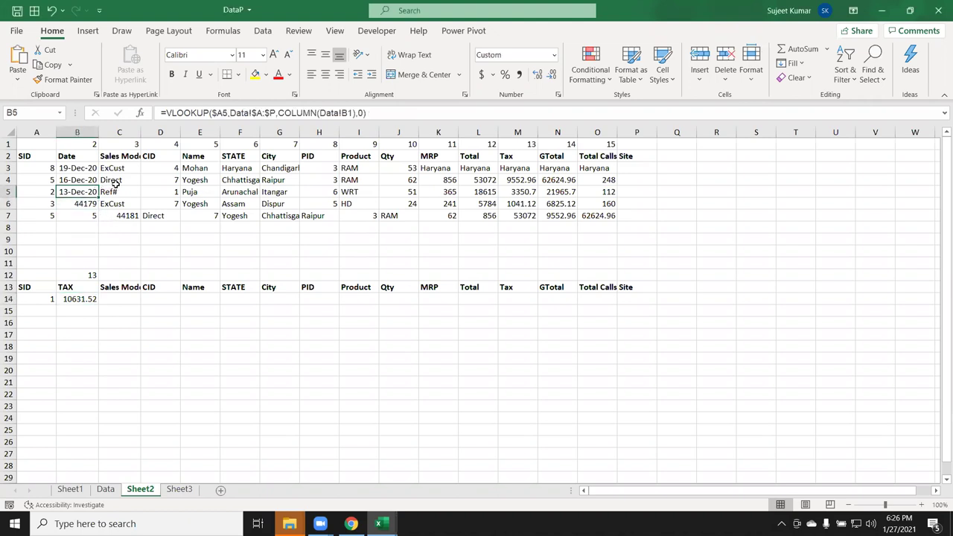
left_click(123, 181)
left_click(206, 191)
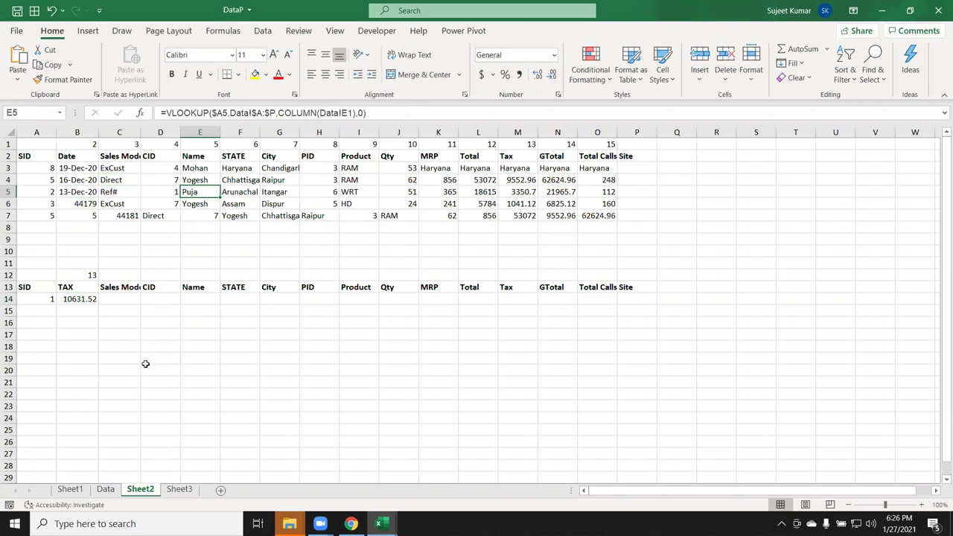
left_click(108, 490)
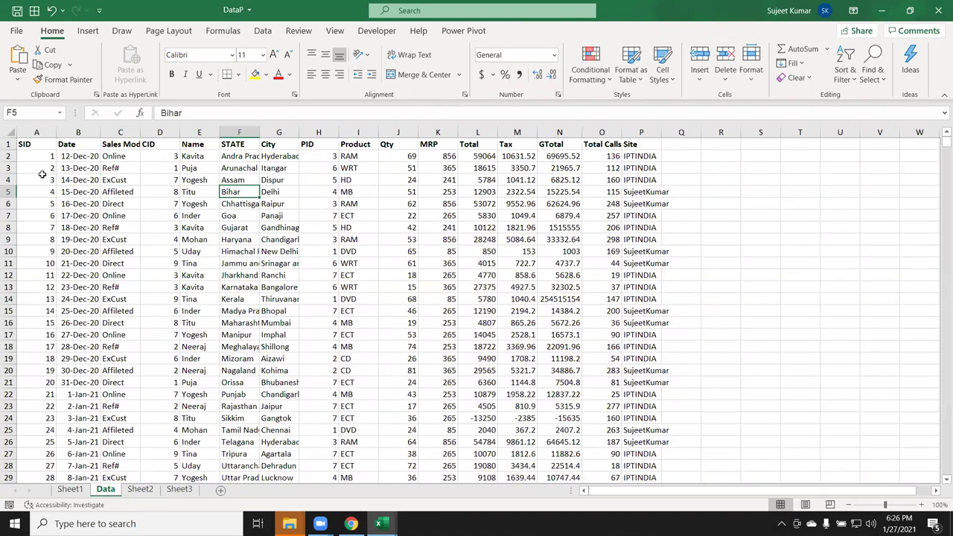
- Copy the Data table range A1:P16 (headers plus fifteen records) and go to Sheet3
left_click(59, 182)
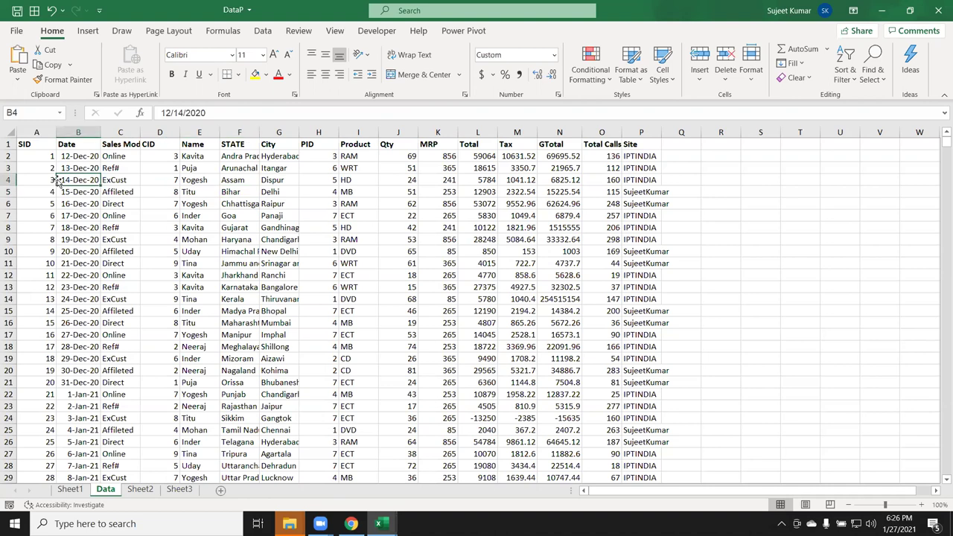
key("Left")
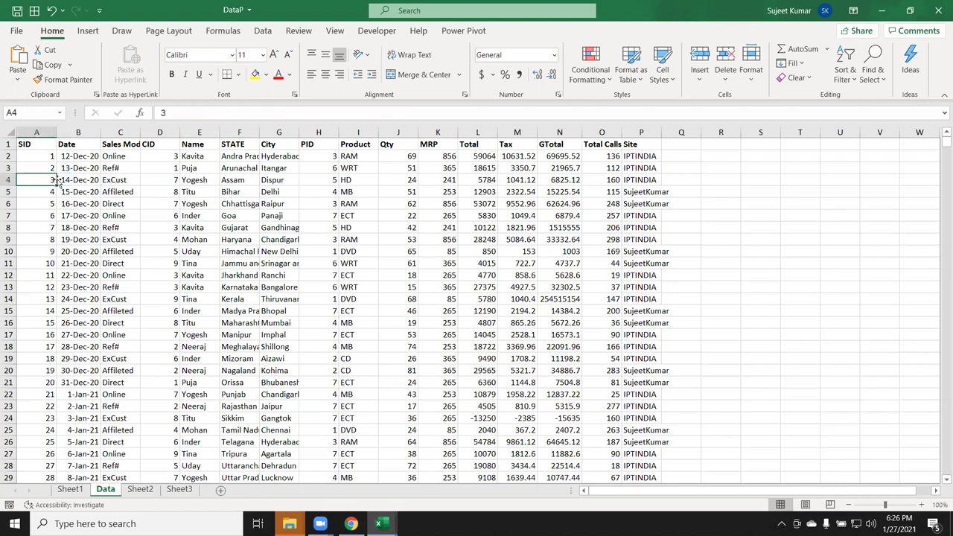
key("ctrl+Home")
key("ctrl+shift+Right")
key("shift+Down")
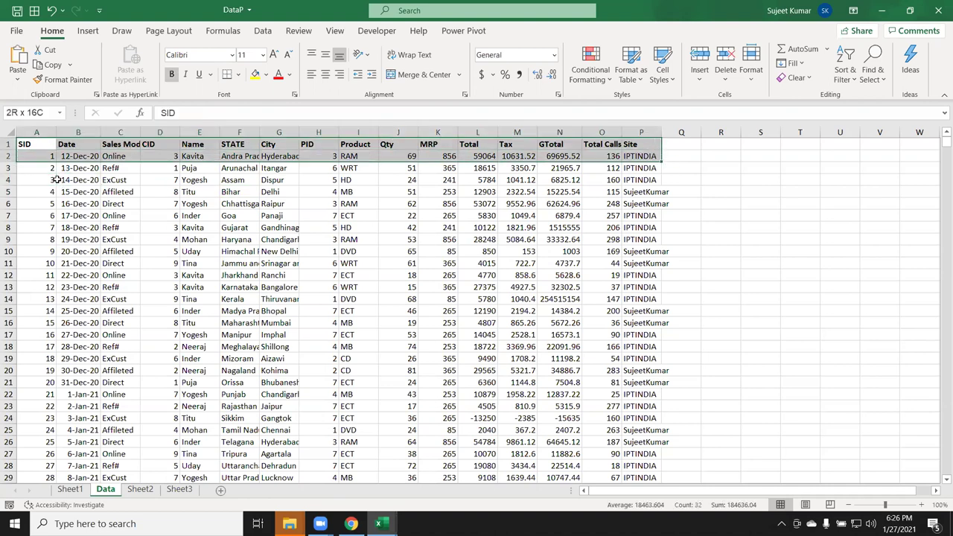
key("shift+Down")
key("shift+Down")
key("shift+Down")
key("shift+Down")
key("shift+Down")
key("shift+Down")
key("shift+Down")
key("ctrl+c")
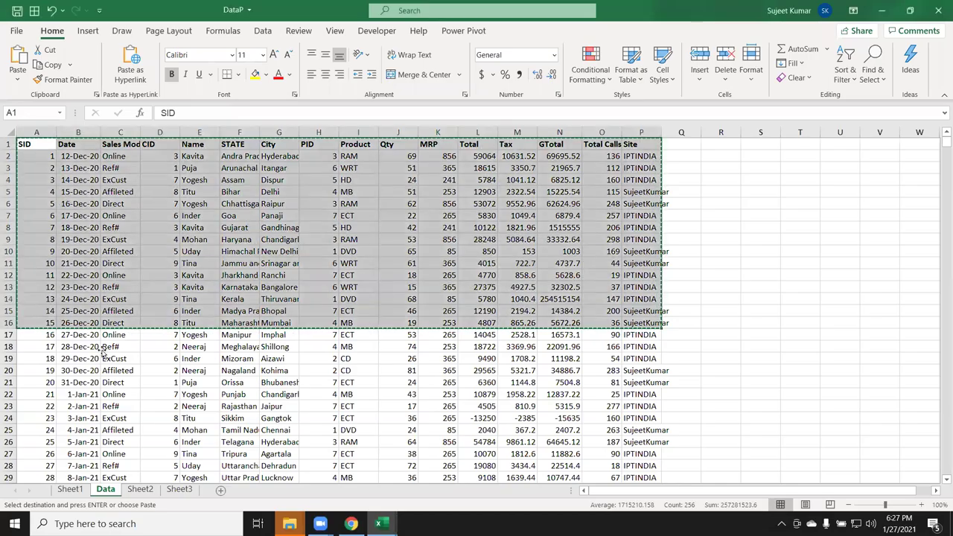
left_click(180, 489)
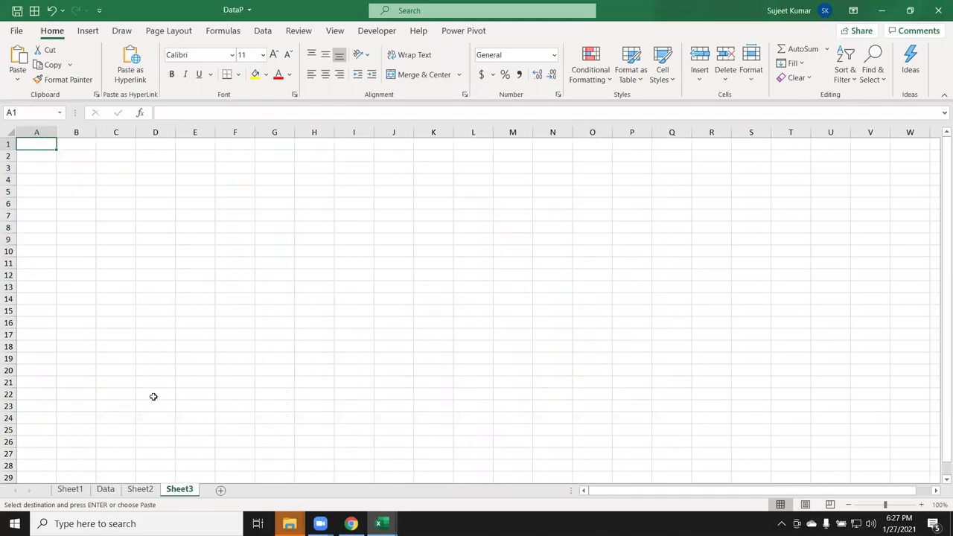
- Paste the table into Sheet3, move the SID column before Product, and autofit the Date column
key("ctrl+v")
left_click(43, 178)
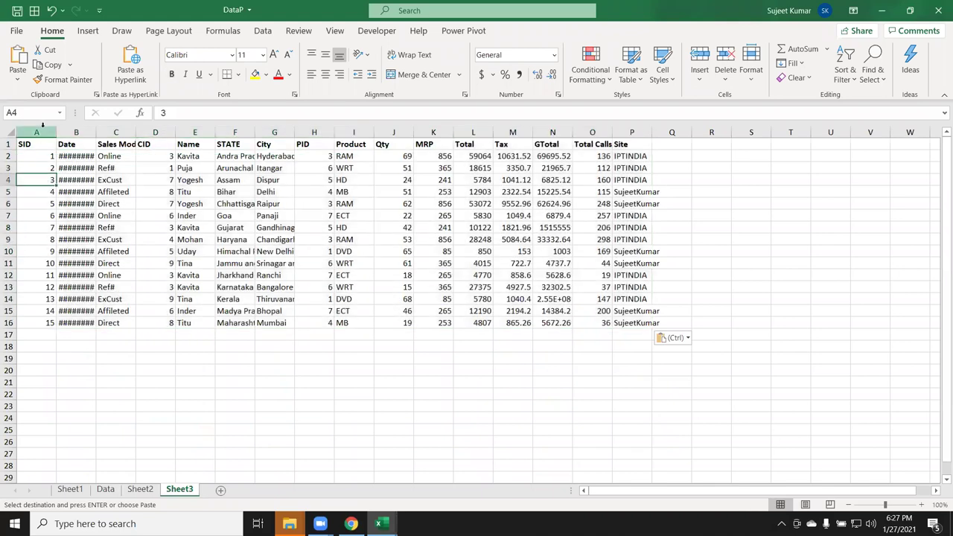
left_click(43, 129)
key("ctrl+c")
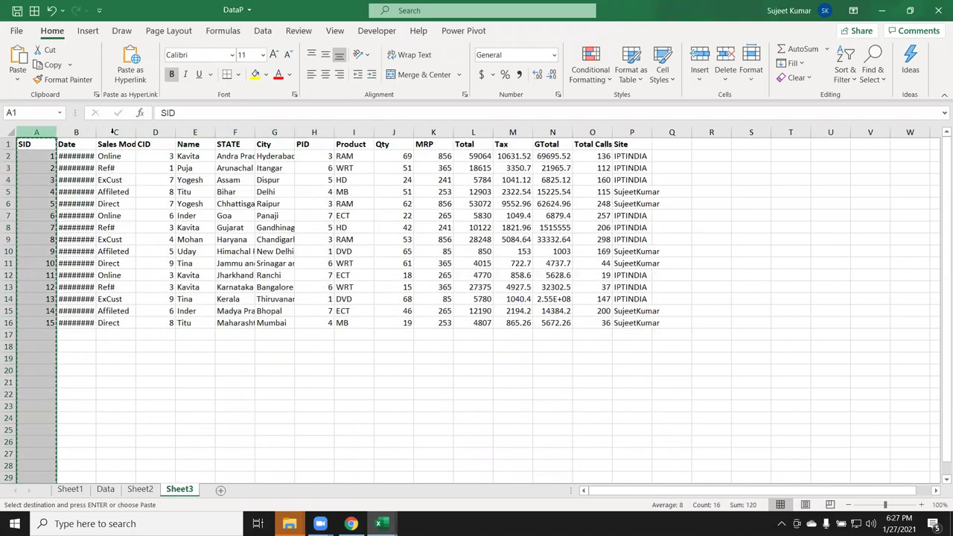
left_click(352, 139)
key("ctrl+shift+plus")
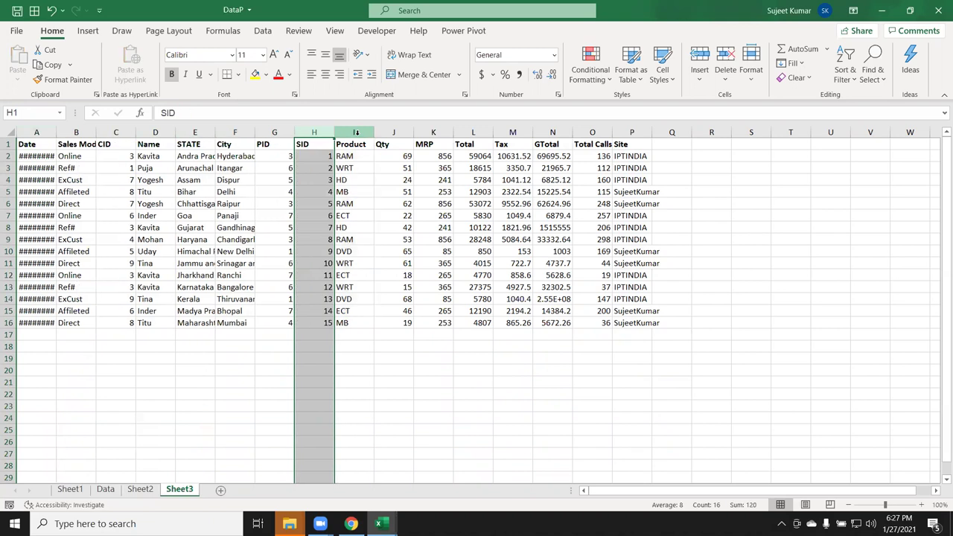
double_click(55, 126)
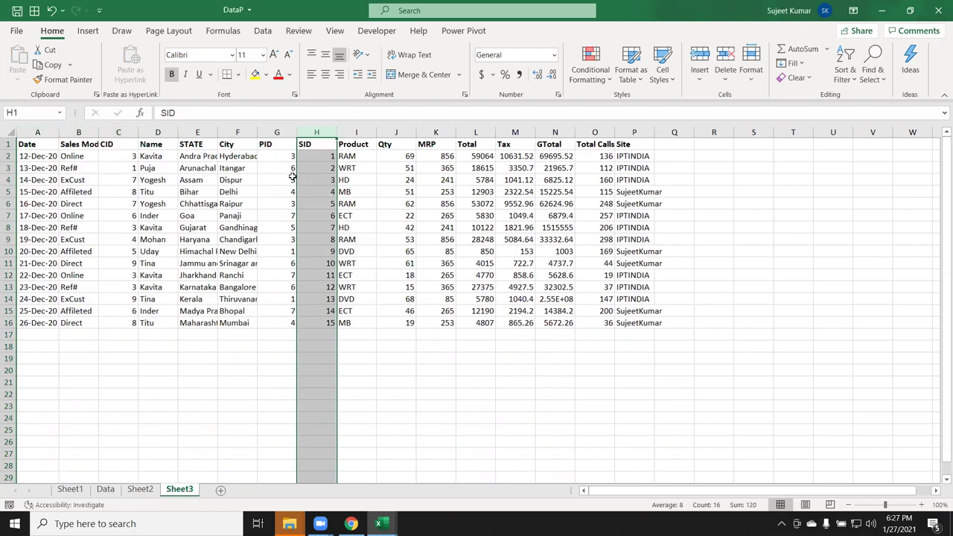
left_click(51, 380)
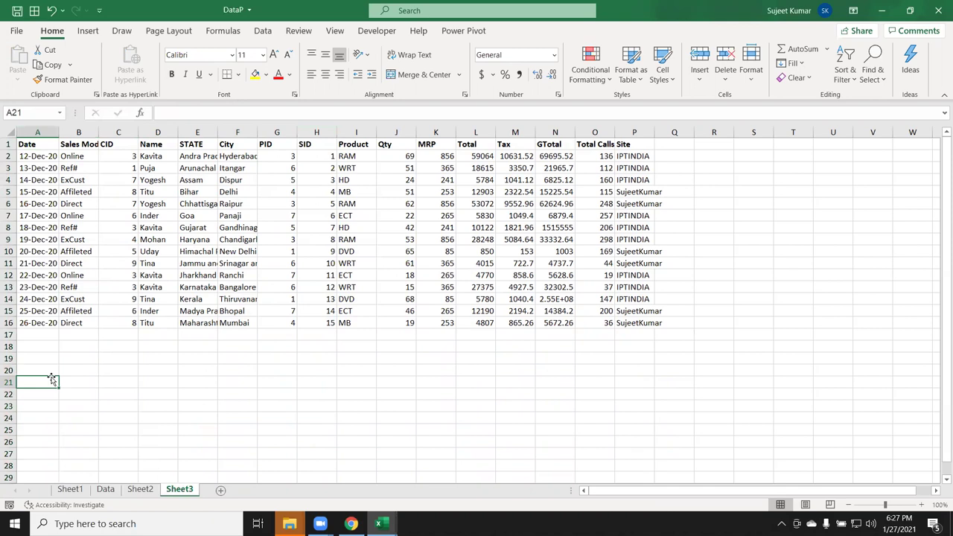
- Enter the label SID with value 1 in A21:B21 and the heading Name in C20
type("SID")
key("Tab")
type("1")
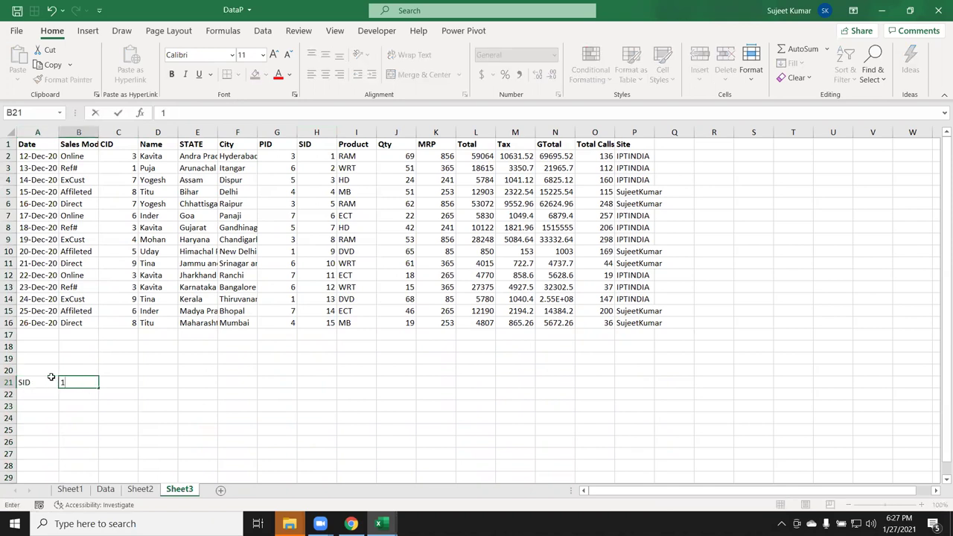
key("Tab")
key("Up")
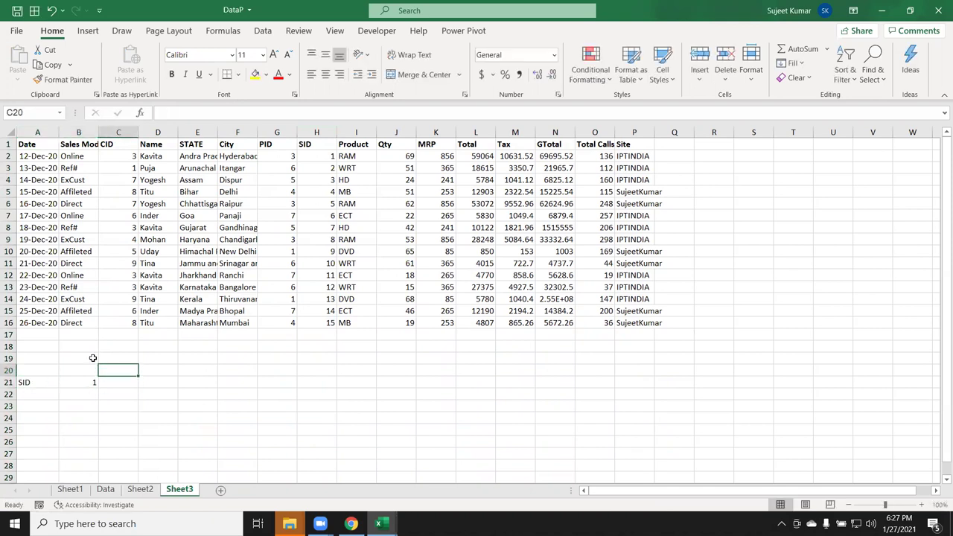
type("Name")
key("Return")
key("Up")
- Select the header cells and the SID-through-Site block to review the table layout
mouse_move(353, 146)
left_mouse_down()
mouse_move(583, 140)
mouse_move(622, 161)
mouse_move(635, 323)
left_mouse_up()
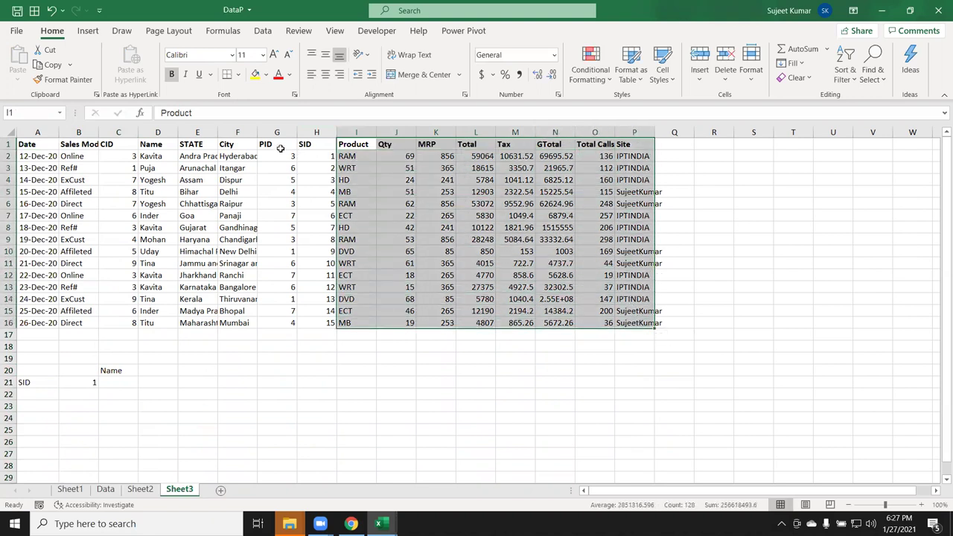
left_click_drag(280, 145, 30, 145)
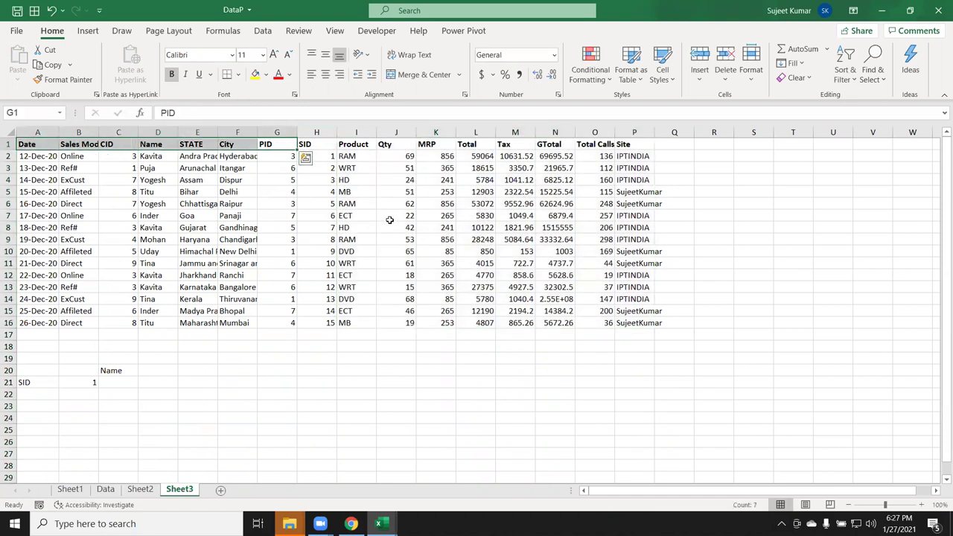
mouse_move(352, 146)
left_mouse_down()
mouse_move(643, 144)
mouse_move(78, 145)
left_mouse_up()
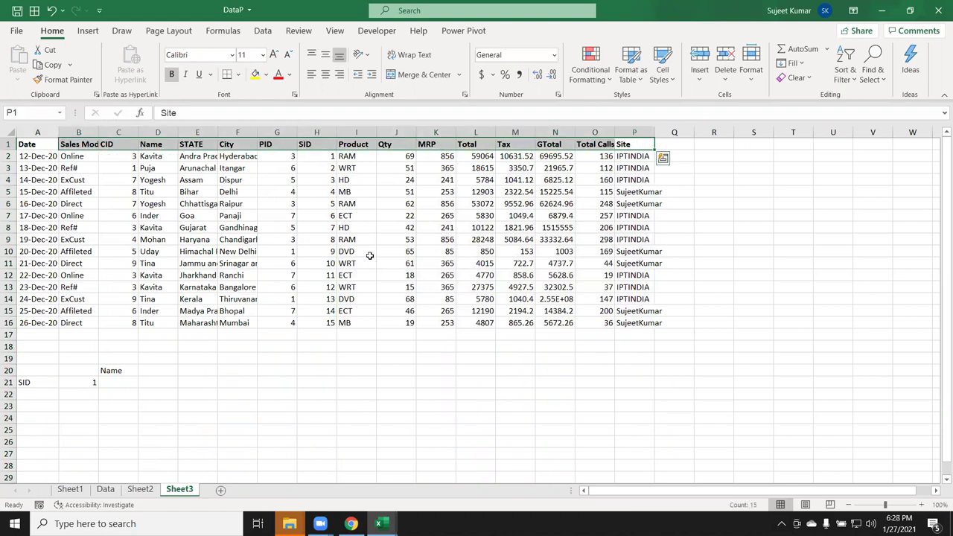
left_click(347, 239)
mouse_move(315, 147)
left_mouse_down()
mouse_move(649, 329)
mouse_move(693, 328)
left_mouse_up()
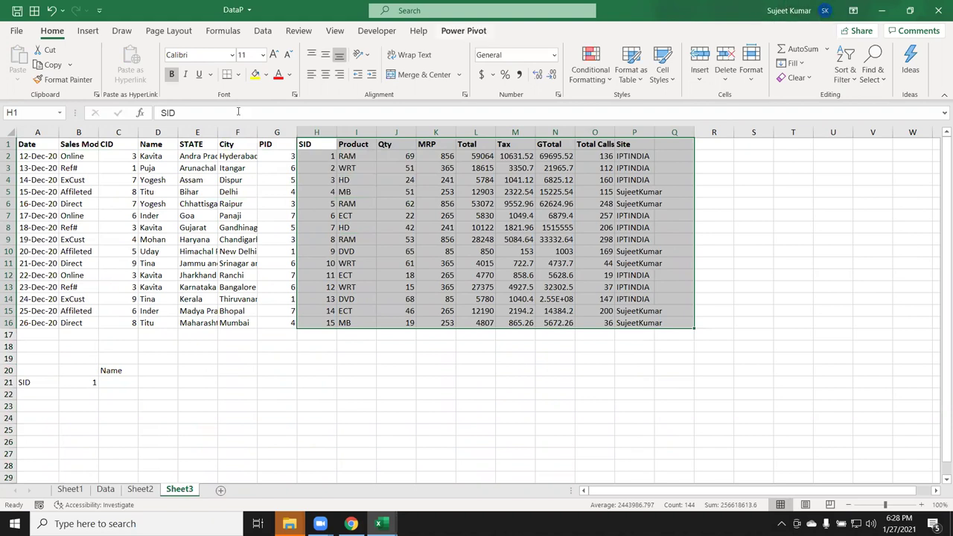
- Enter =MATCH(B21,H1:H16,0) in C21 to locate SID 1 in the SID column
left_click(106, 382)
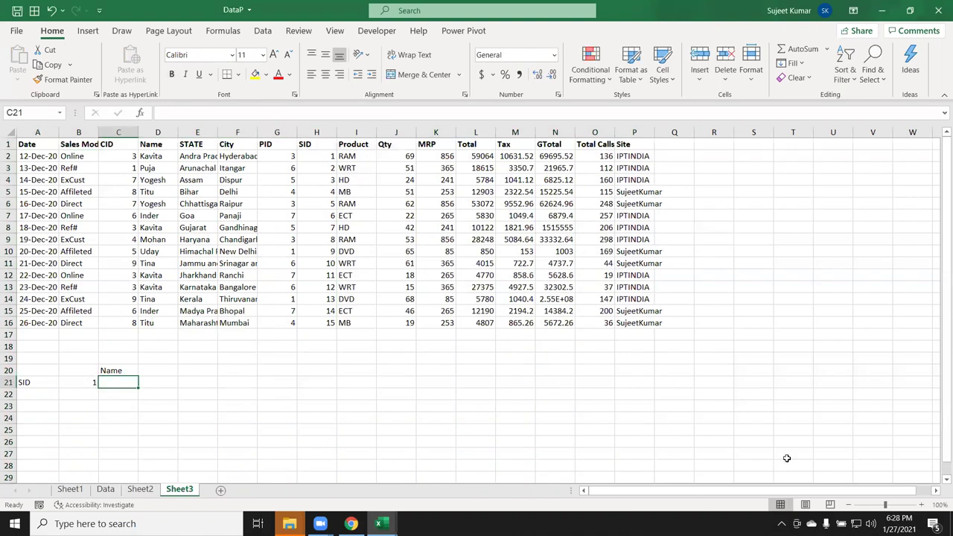
scroll(498, 442, "up", 1, "ctrl")
scroll(330, 442, "up", 2, "ctrl")
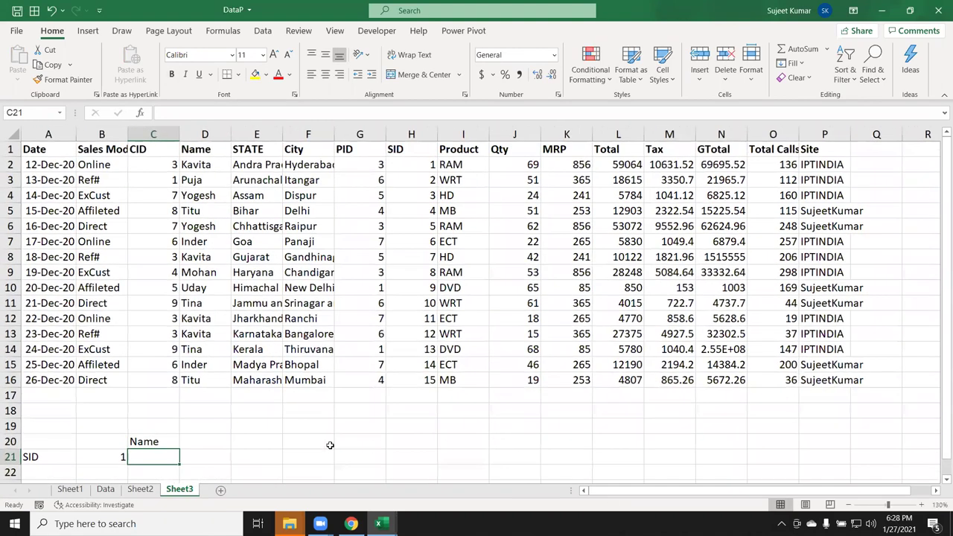
scroll(179, 440, "down", 2)
scroll(171, 414, "down", 2)
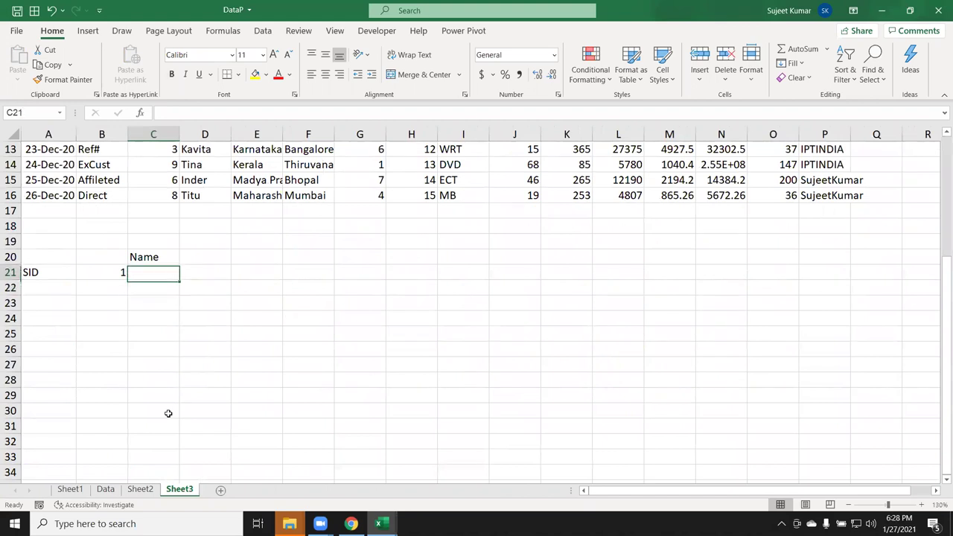
type("=ma")
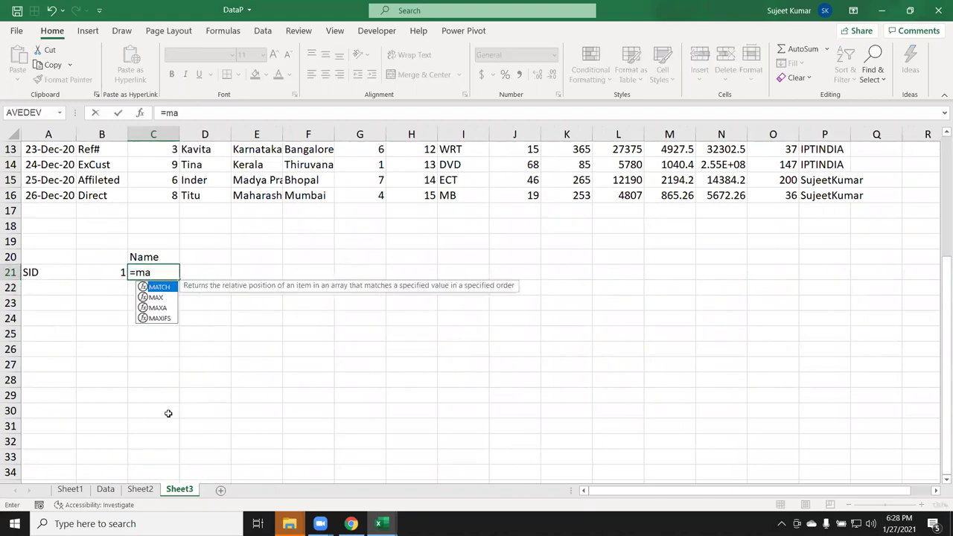
key("Tab")
key("Left")
type(",")
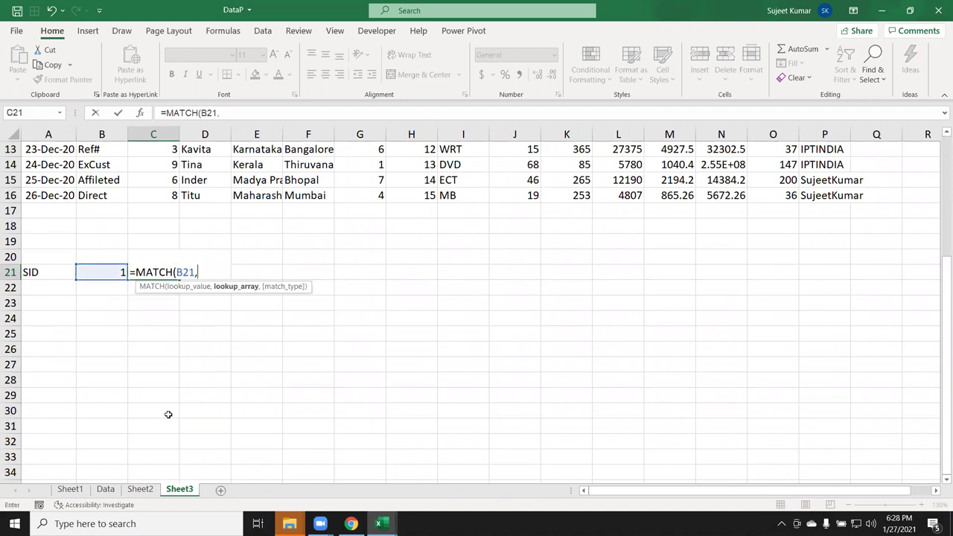
key("Up")
key("Up")
key("Up")
key("Up")
key("Up")
key("Up")
key("Up")
key("Right")
key("Right")
key("Right")
key("Right")
key("Right")
key("Right")
key("Left")
key("ctrl+shift+Down")
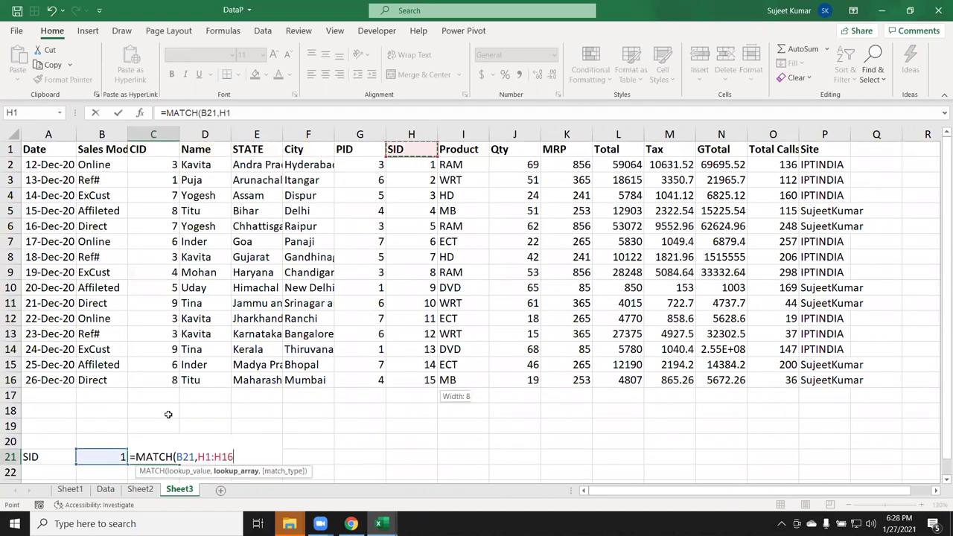
type(",0")
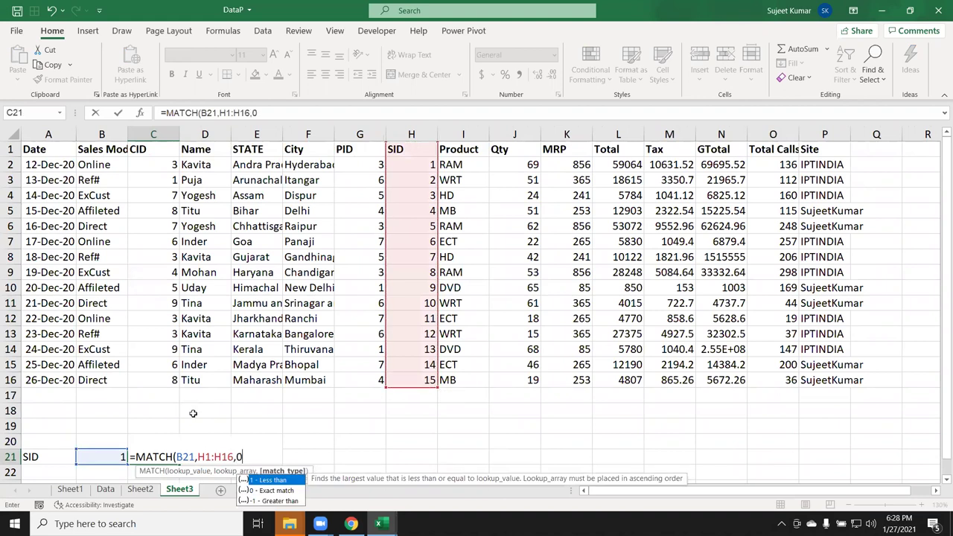
type(")")
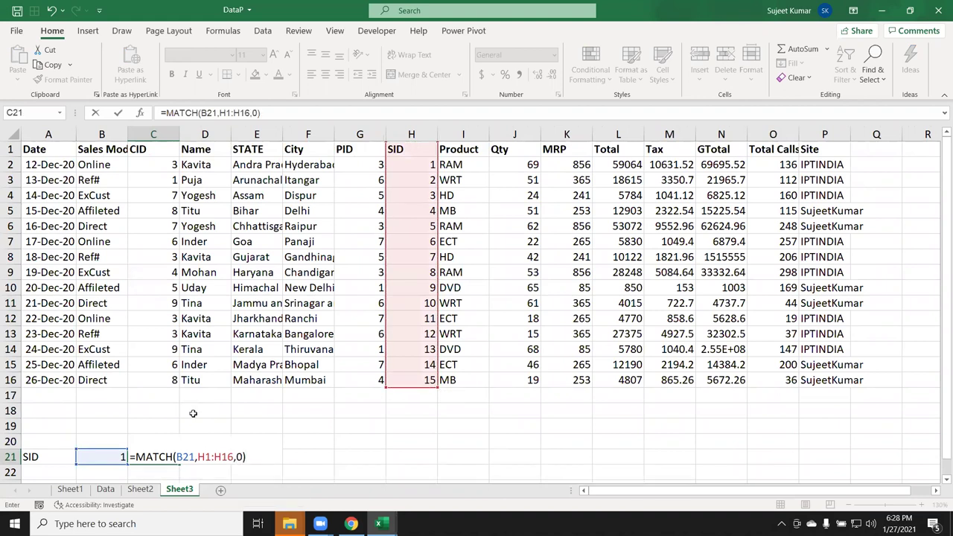
key("ctrl+Return")
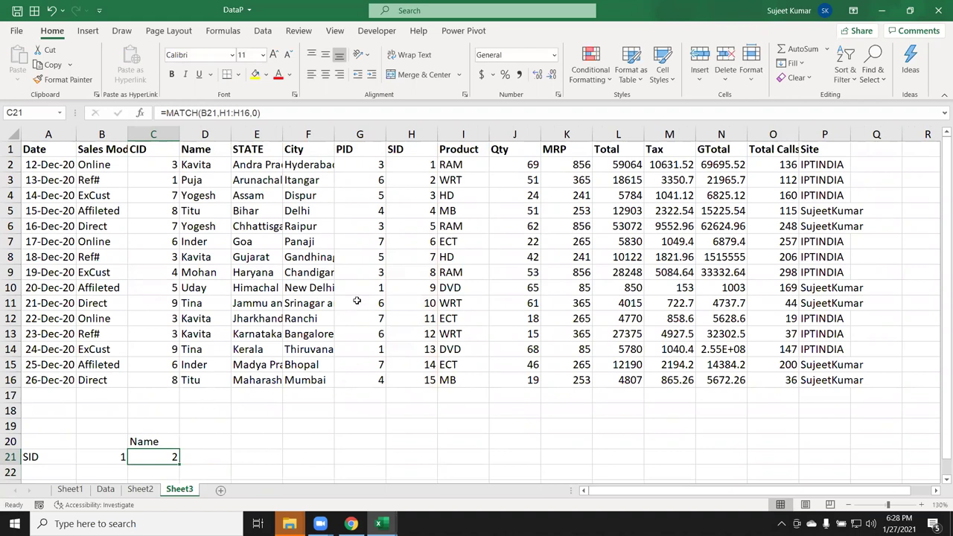
- Shift the MATCH lookup range in C21 down to H2:H17
left_click(416, 149)
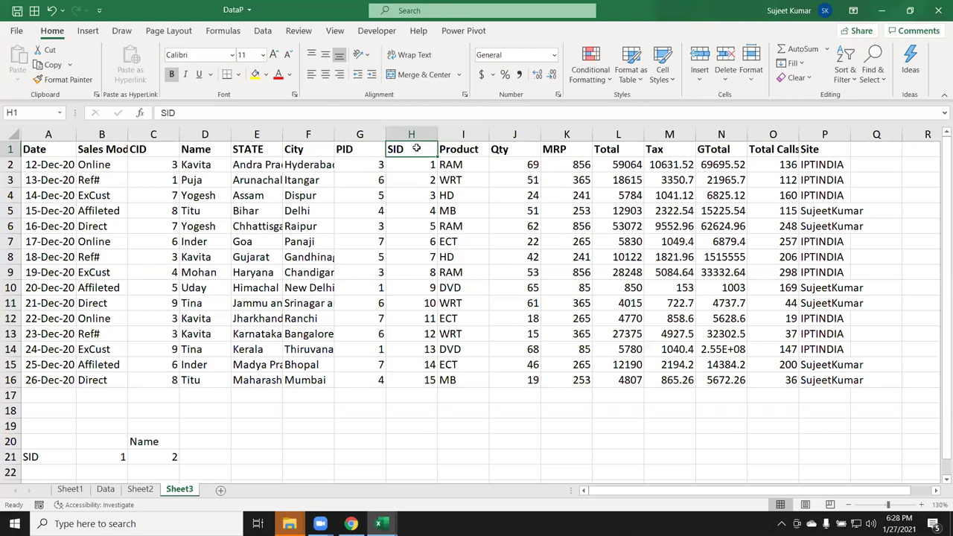
key("Down")
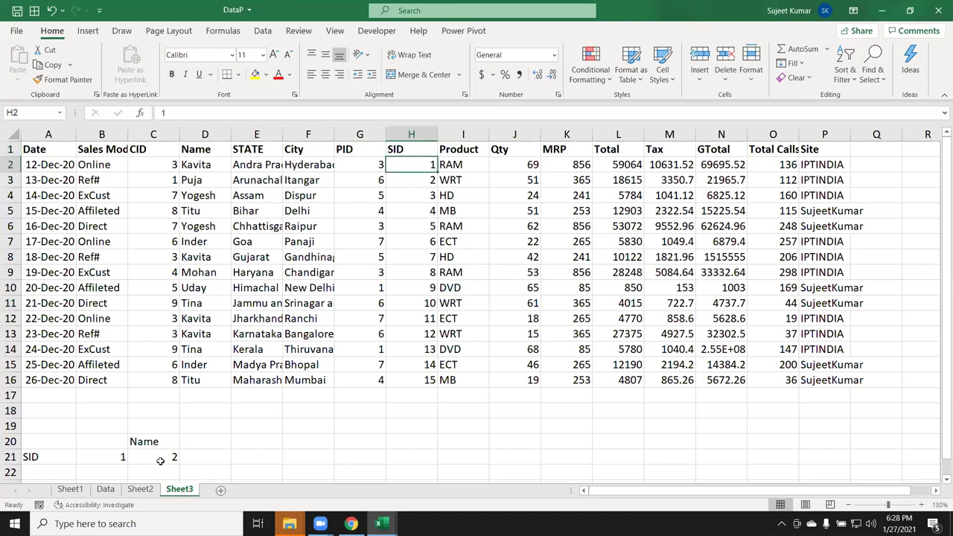
double_click(162, 459)
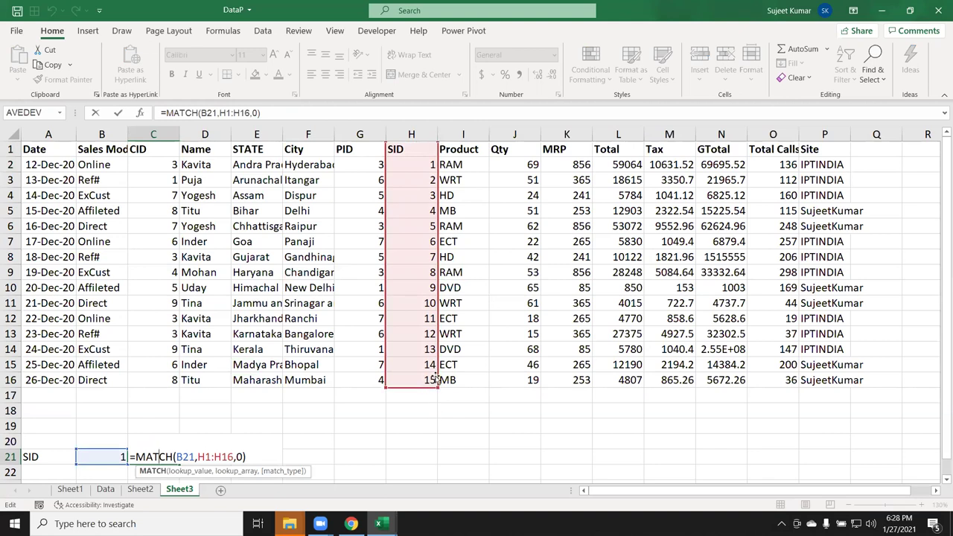
left_click_drag(435, 387, 431, 403)
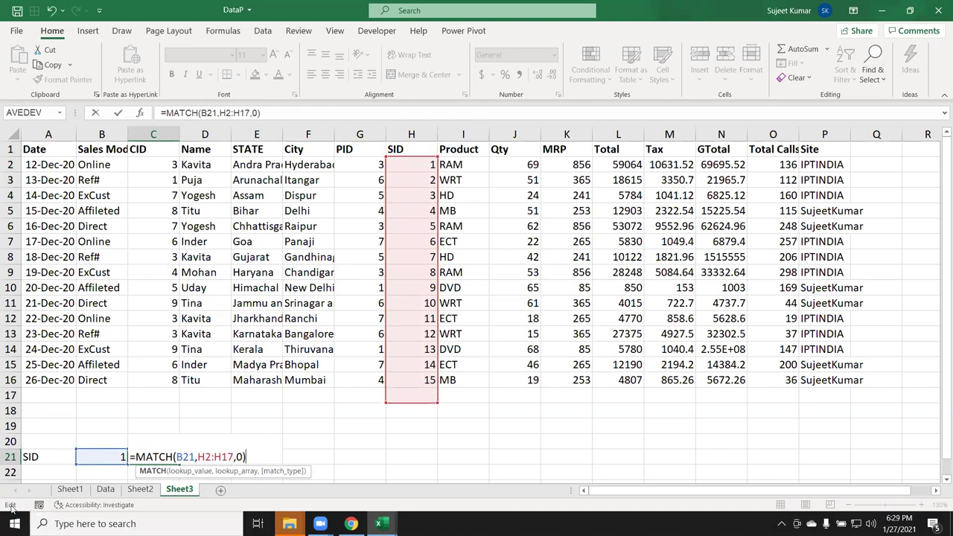
key("Return")
key("Up")
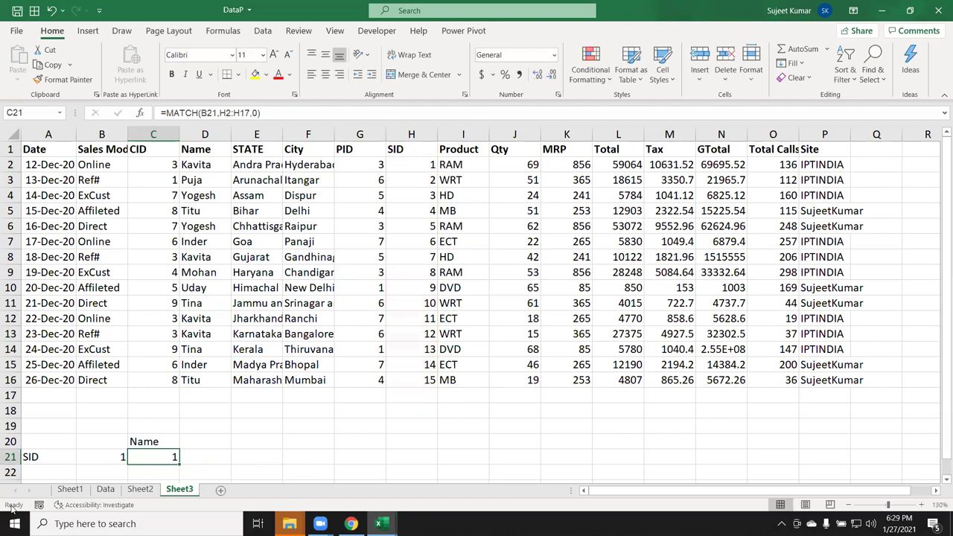
- Renumber the SID column as a 101–115 series using 101 and 102 as a start
left_click(426, 162)
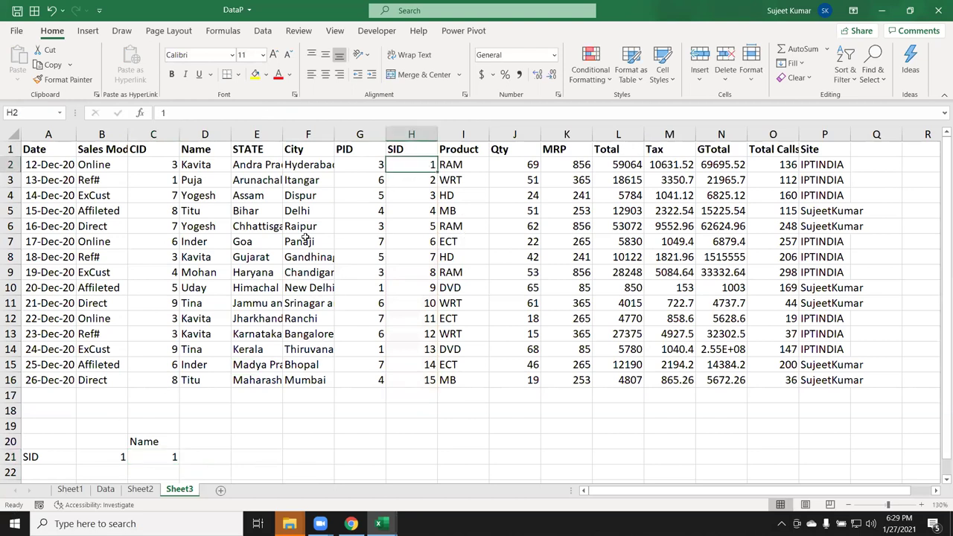
type("101")
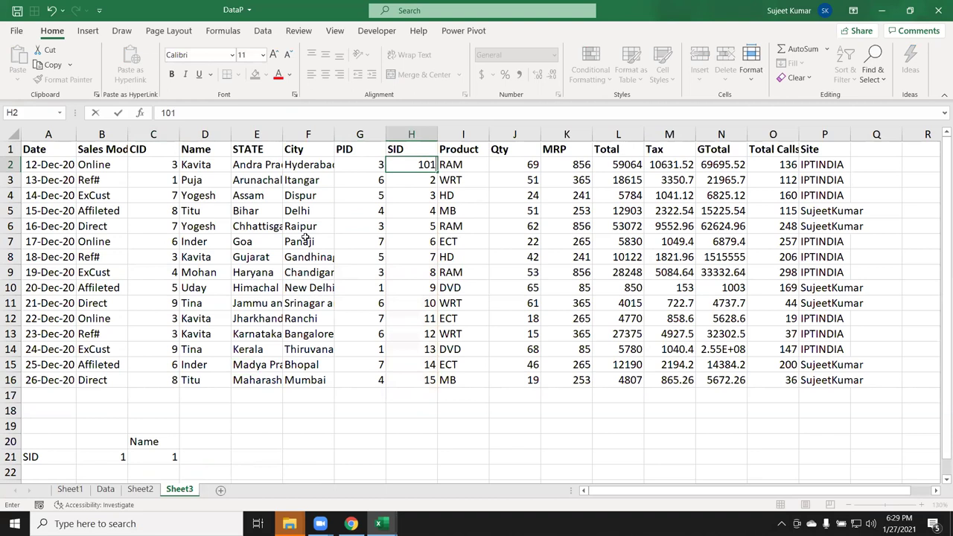
key("Return")
type("102")
key("Return")
key("Up")
key("Up")
key("shift+Down")
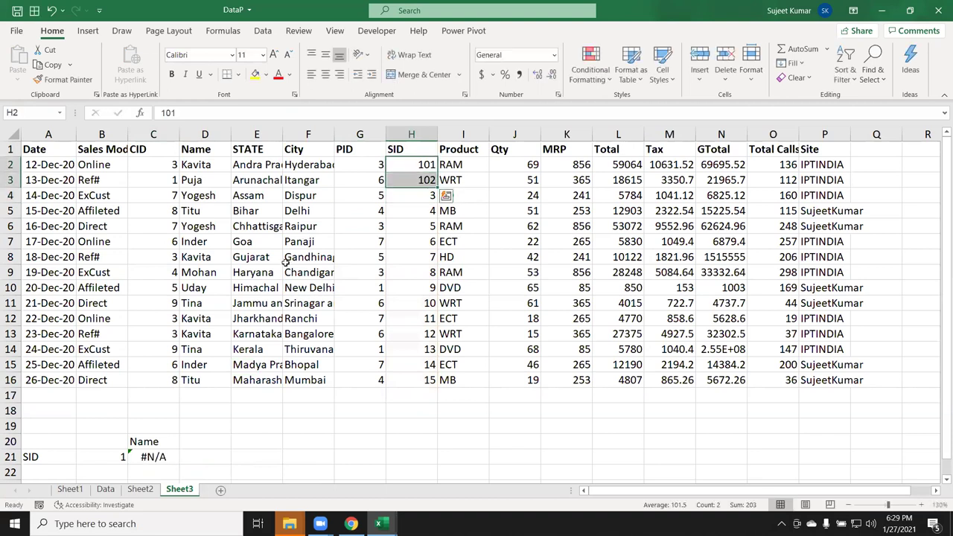
double_click(440, 188)
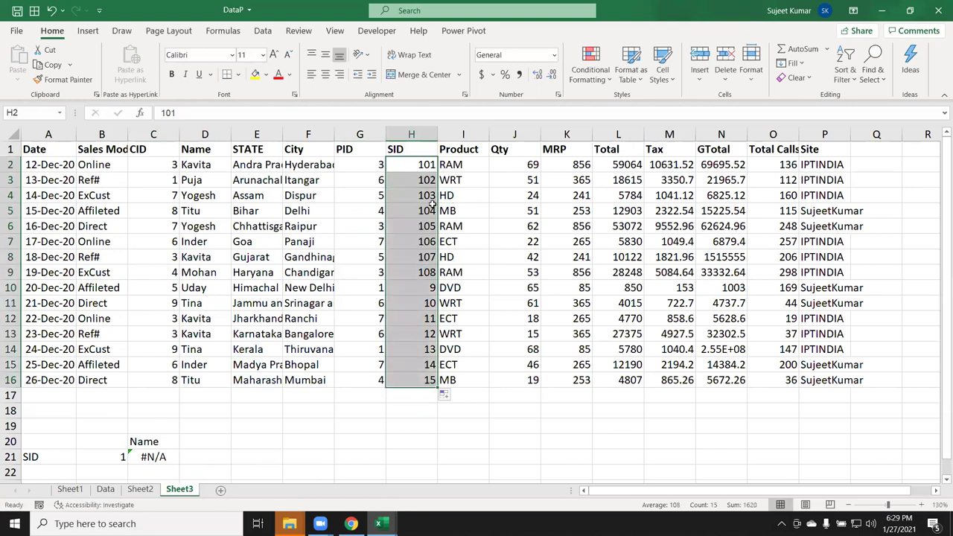
- Enter 101 as the SID to look up in B21, so C21 returns 1
left_click(98, 469)
key("Up")
type("101")
key("Return")
key("Up")
key("Right")
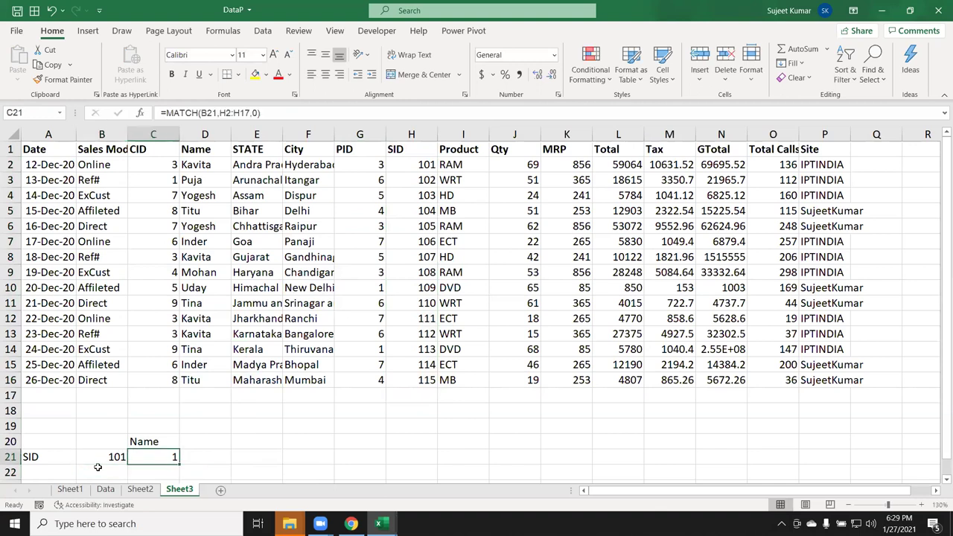
- Enter 113 as the SID to look up in B21 and check C21's result
double_click(164, 457)
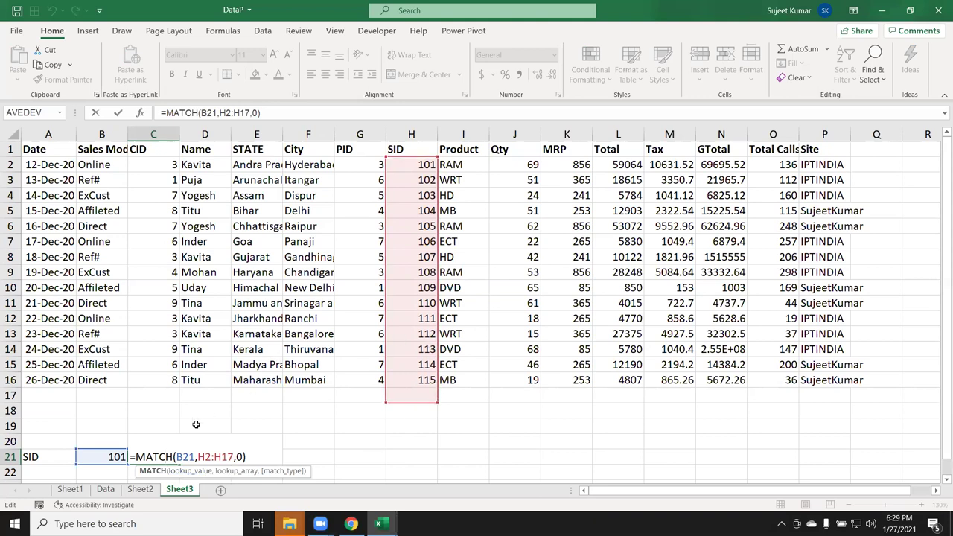
key("Return")
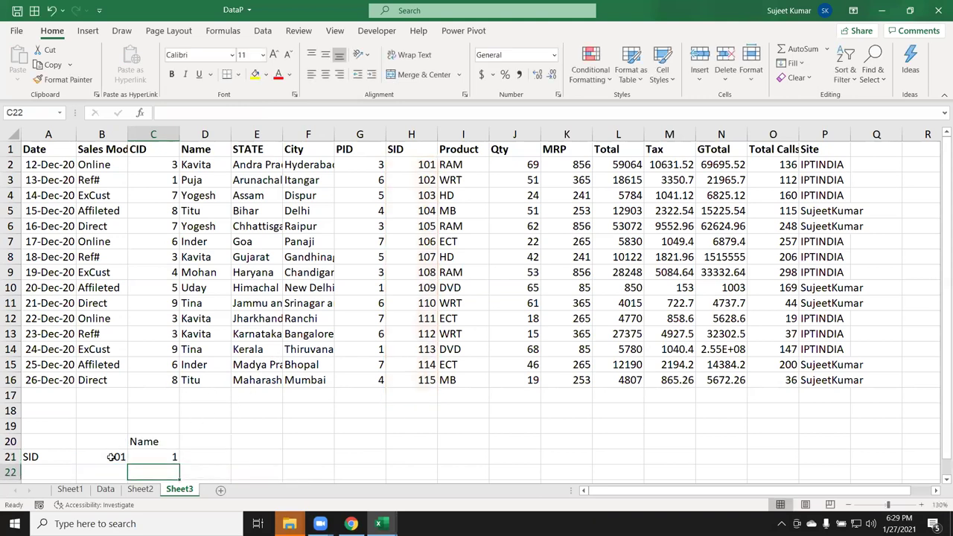
left_click(112, 457)
type("113")
key("Return")
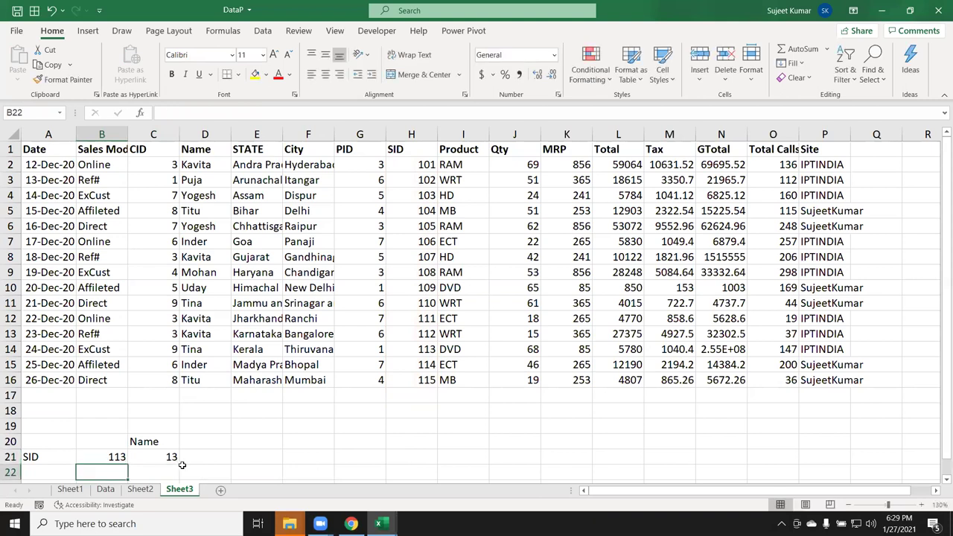
left_click(170, 457)
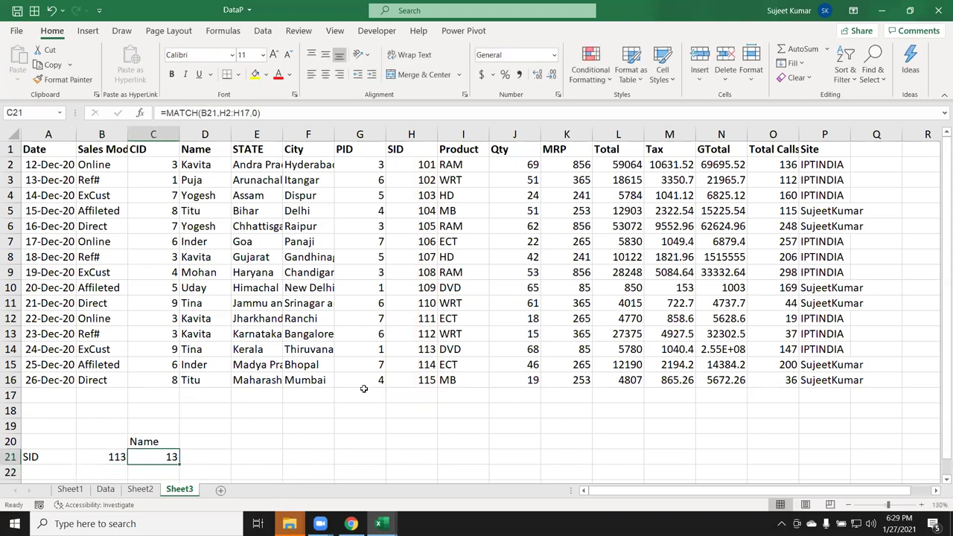
- Count down the SID rows and move C21's MATCH range back to H1:H16
left_click(11, 334)
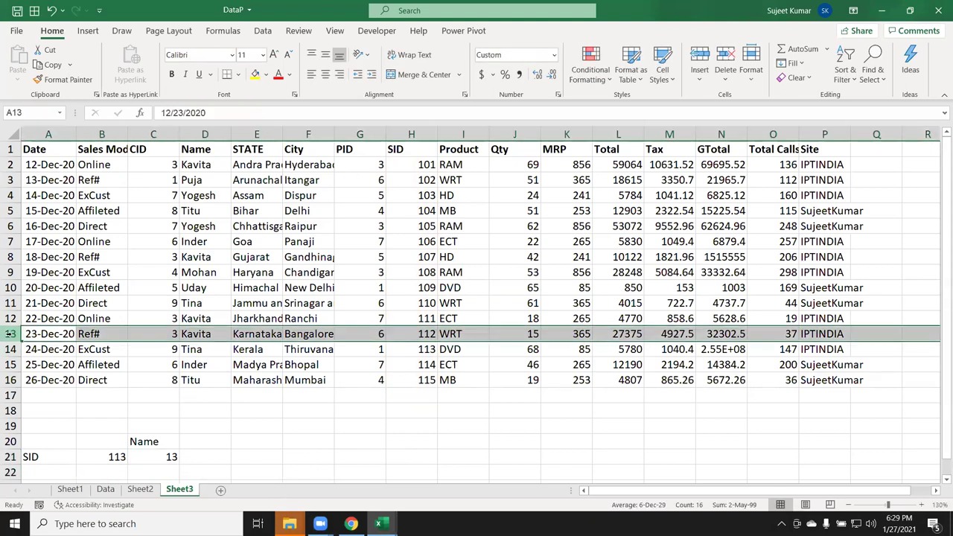
left_click(415, 165)
key("Down")
key("Down")
key("Down")
key("Down")
key("Down")
key("Down")
key("Down")
key("Down")
key("Down")
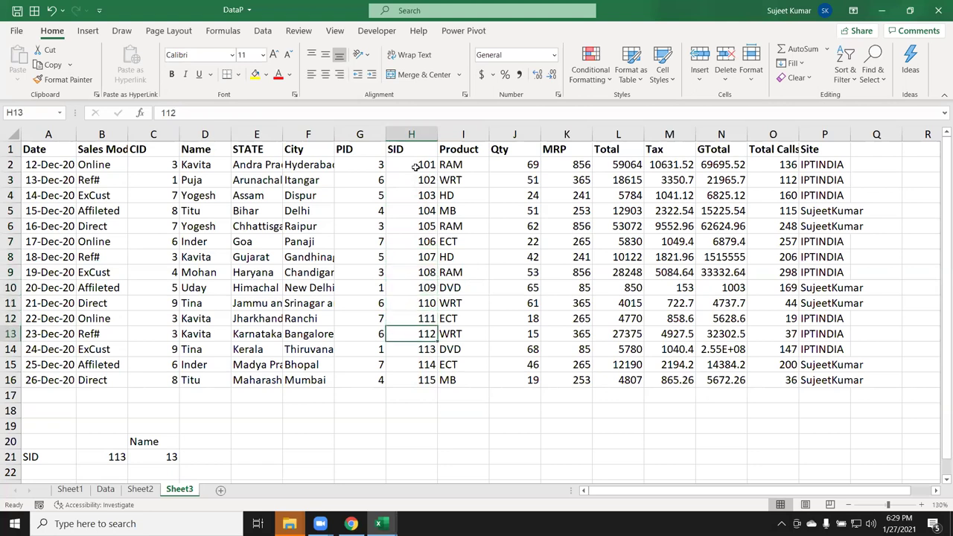
key("Down")
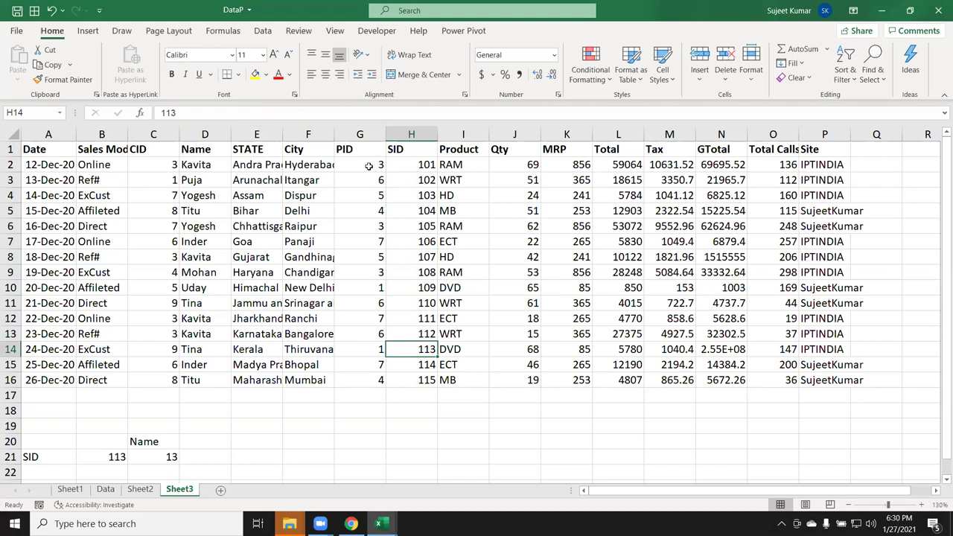
double_click(160, 461)
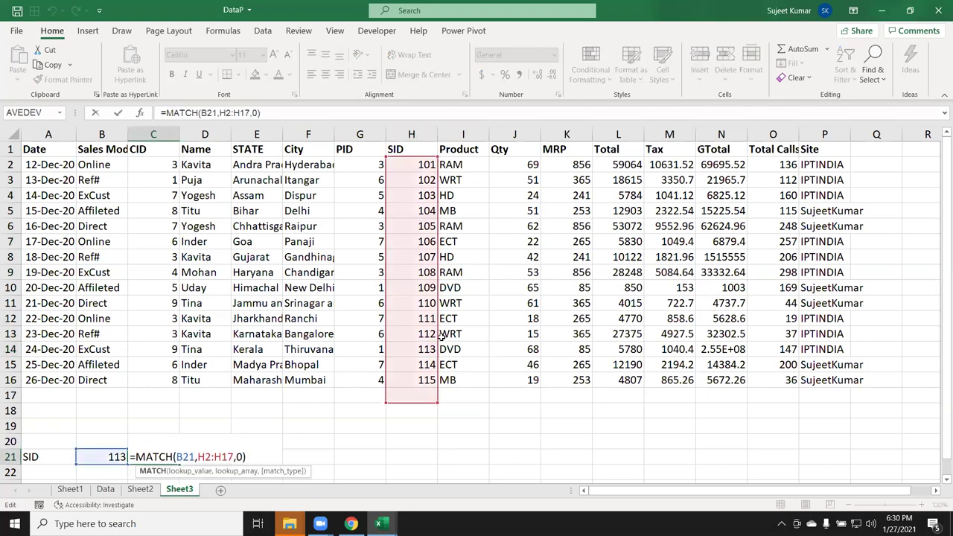
left_click_drag(438, 337, 421, 321)
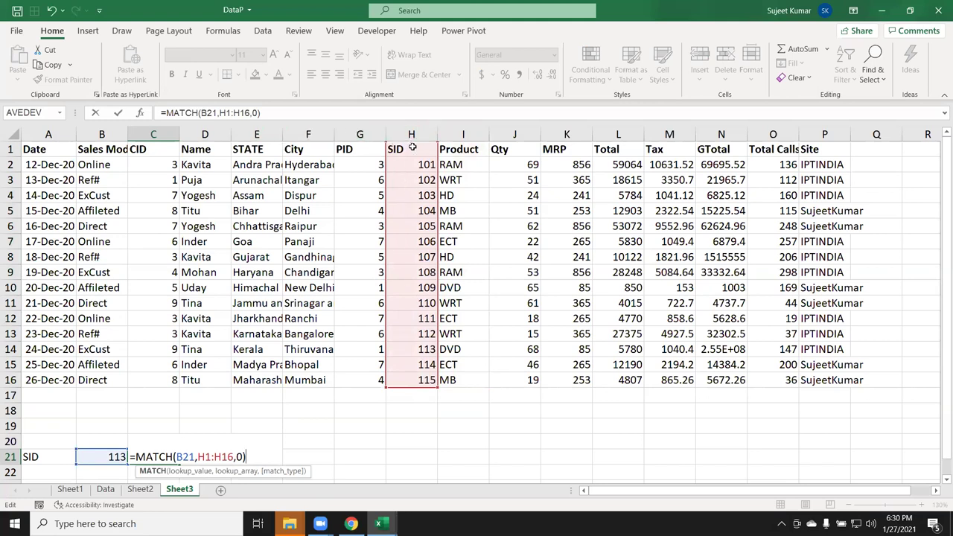
key("Return")
key("Up")
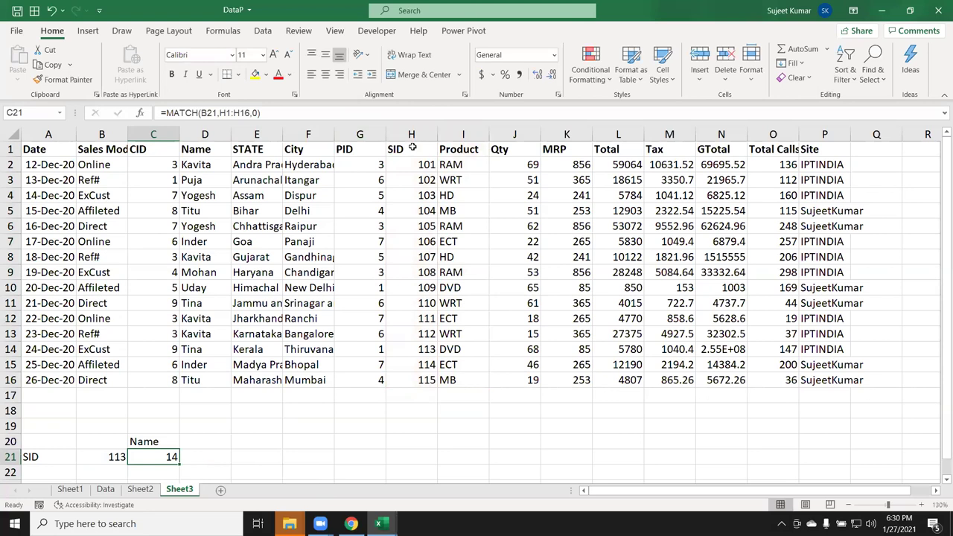
- Verify the result 14 by counting the SID column from the header down to 113
left_click(260, 113)
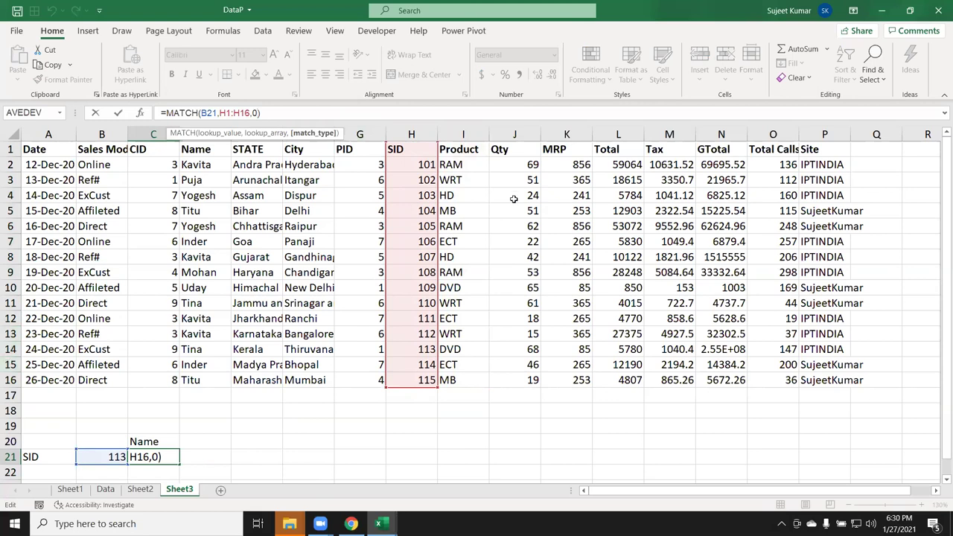
key("Return")
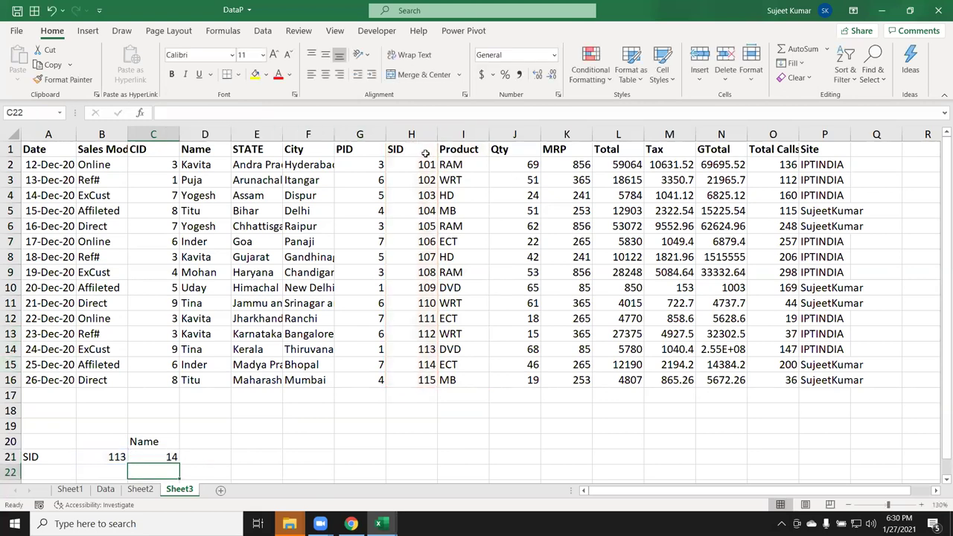
left_click(425, 152)
key("Down")
key("Down")
key("Down")
key("Down")
key("Down")
key("Down")
key("Down")
key("Down")
key("Down")
key("Up")
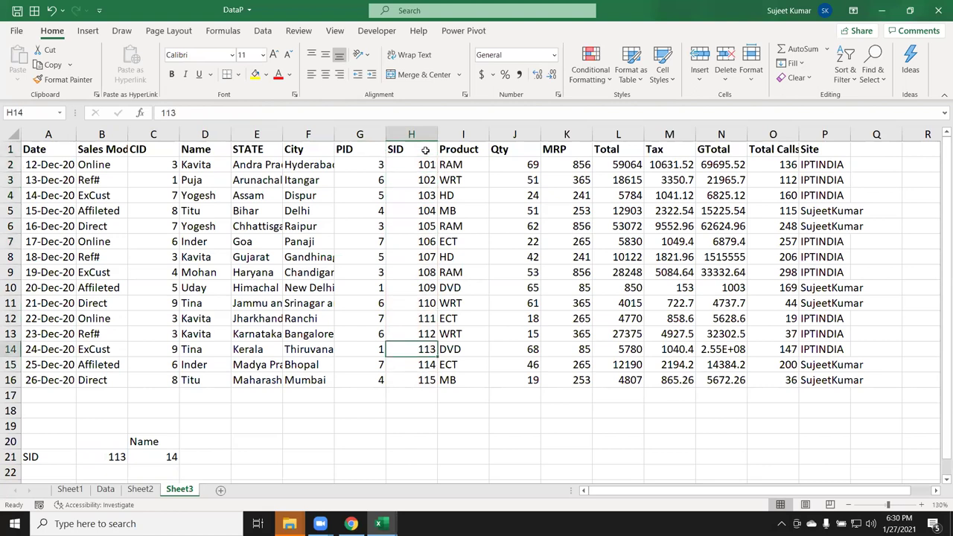
key("Up")
key("Up")
key("Up")
key("Up")
key("Up")
key("Up")
key("Up")
key("Up")
key("Up")
key("Down")
key("Down")
key("Down")
key("Down")
key("Down")
key("Down")
key("Down")
key("Down")
key("Down")
key("Down")
key("Down")
key("Down")
key("Down")
key("Down")
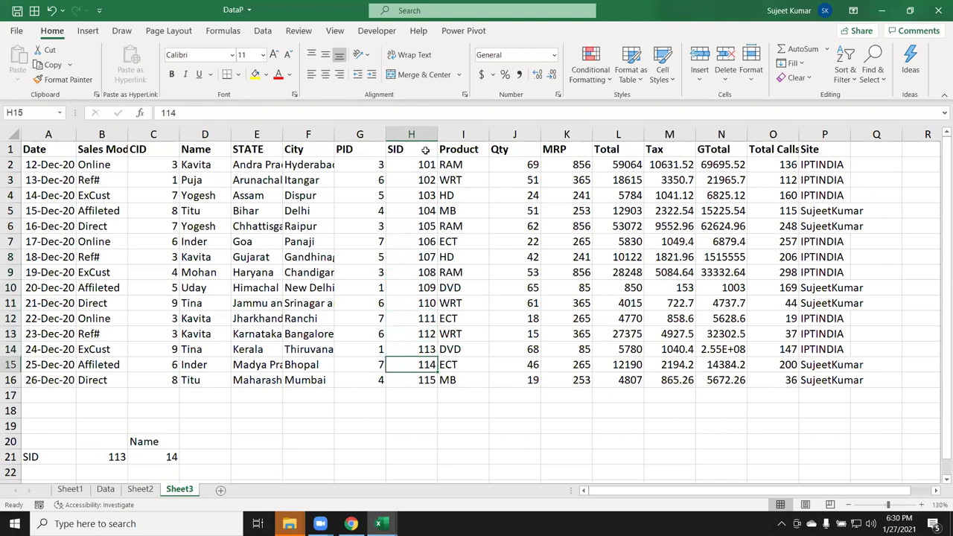
key("Up")
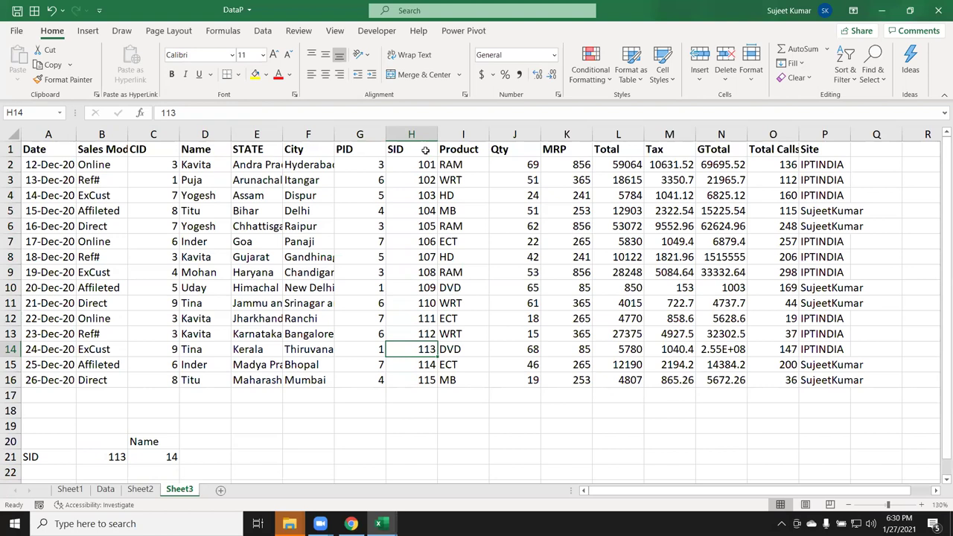
key("ctrl+shift+Up")
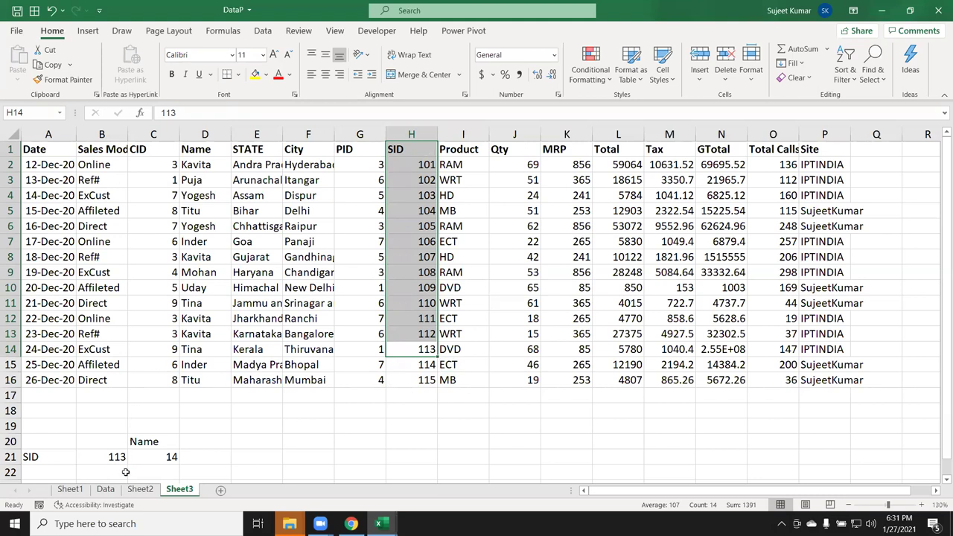
- Review the H1:H16 range in C21's MATCH formula, leaving it unchanged
double_click(144, 456)
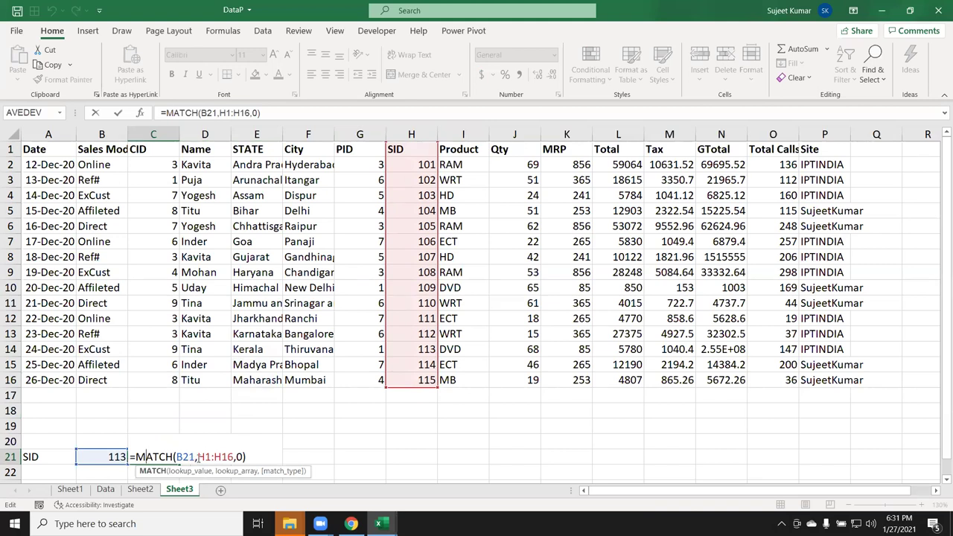
left_click_drag(198, 456, 236, 456)
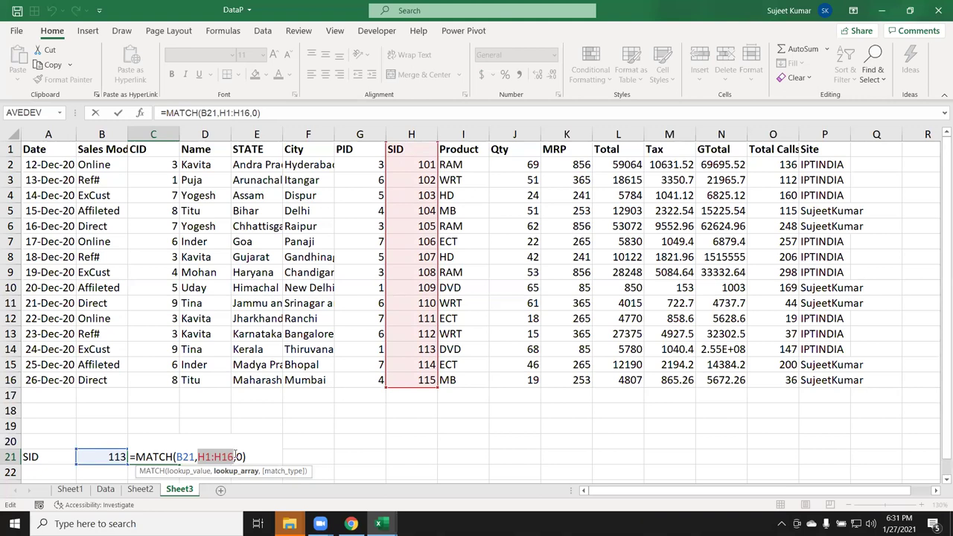
key("Return")
- Enter =INDEX(A1:P16,4,14) in D21, returning the GTotal value 6825.12
left_click(172, 456)
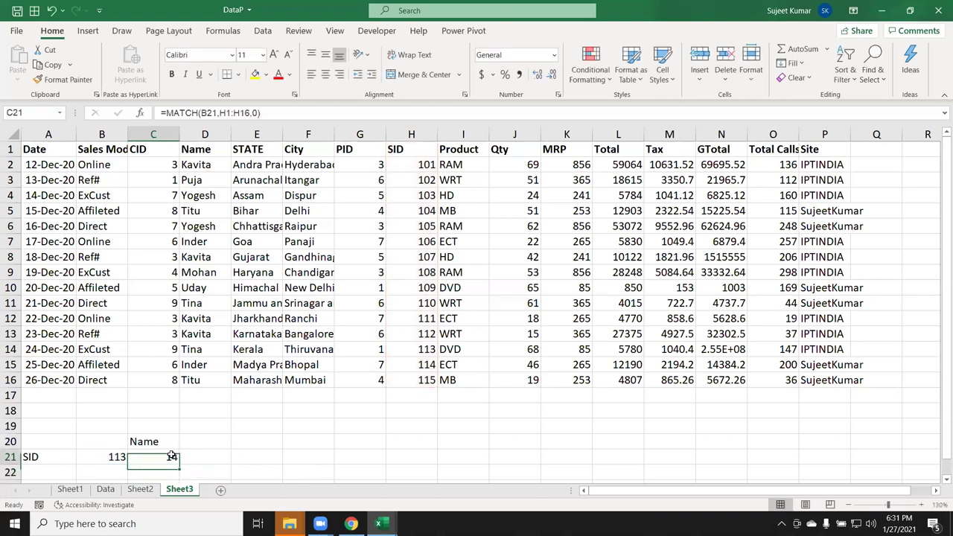
left_click(194, 457)
type("=")
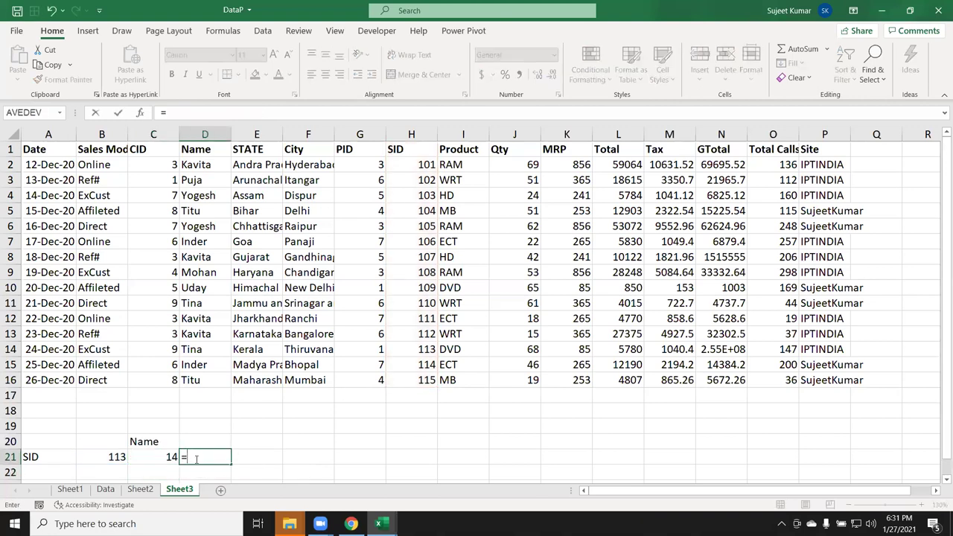
type("in")
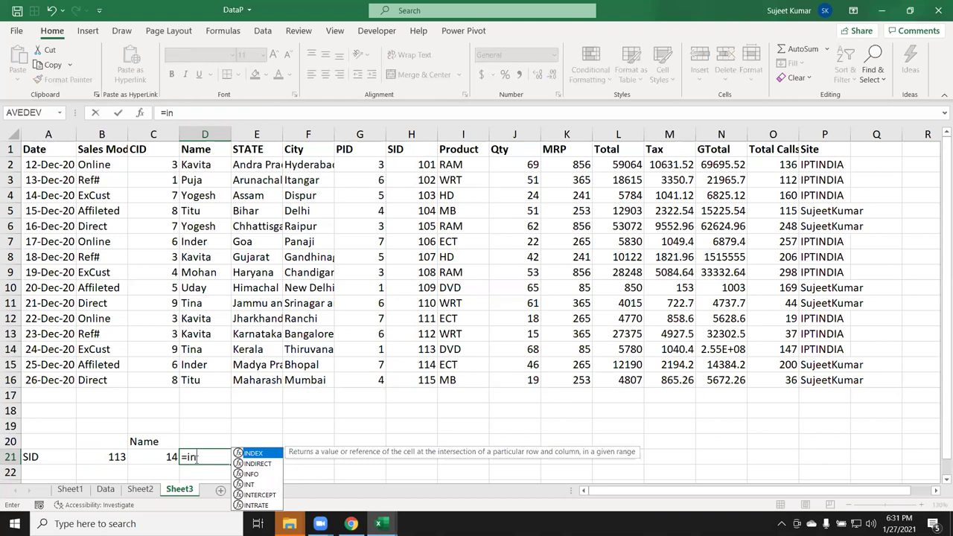
key("Tab")
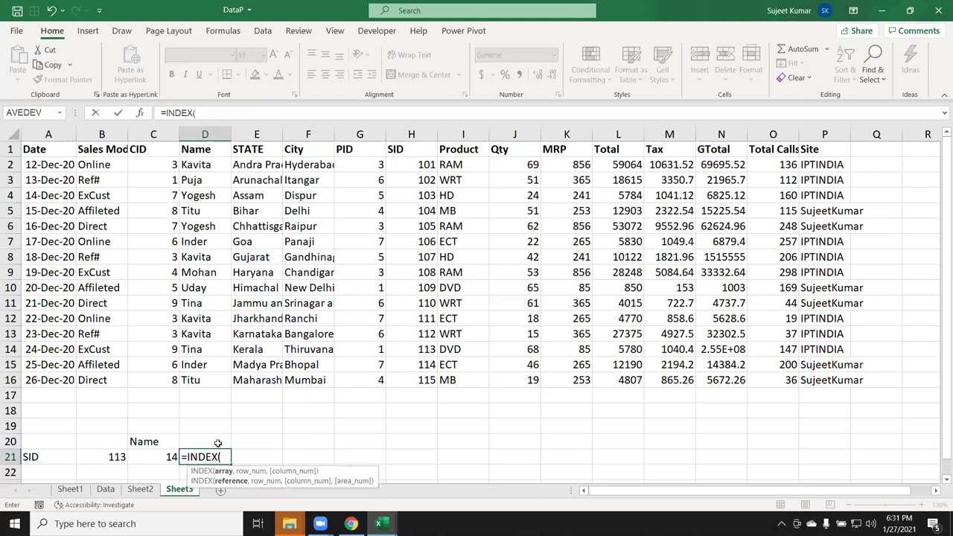
left_click(54, 152)
left_click_drag(53, 152, 838, 381)
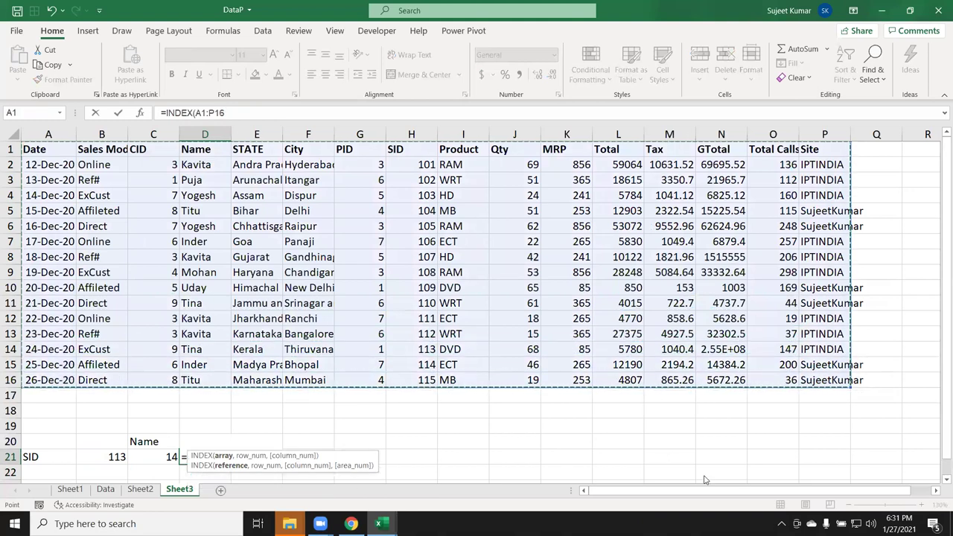
scroll(310, 466, "down", 2)
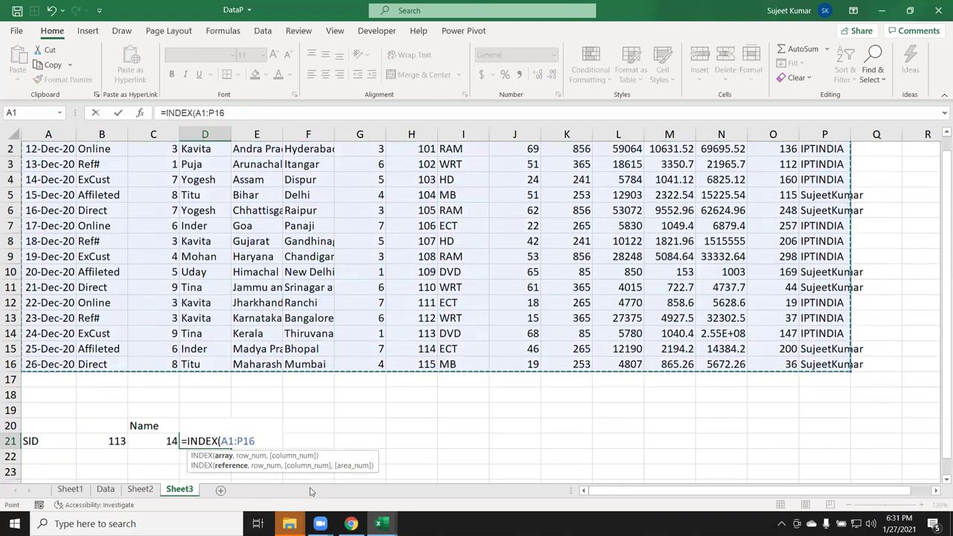
key("Down")
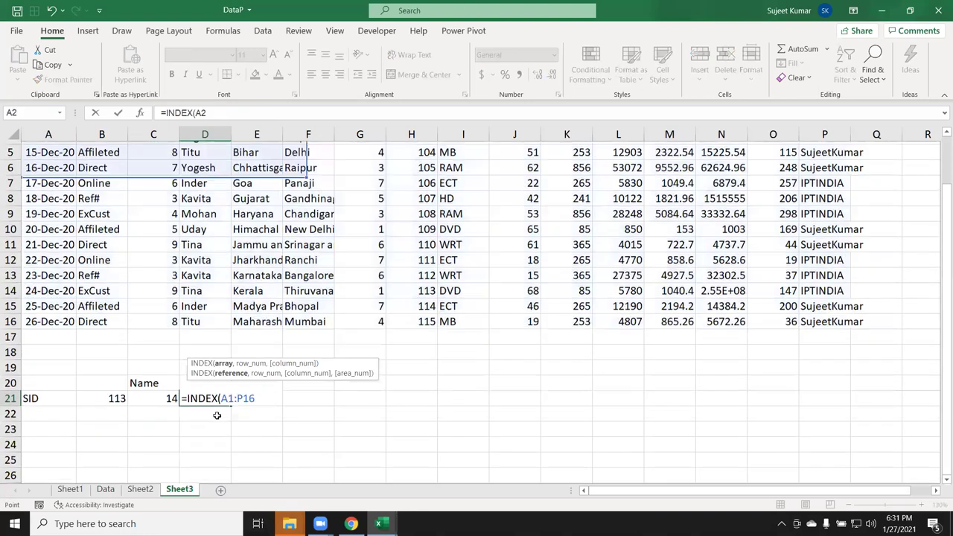
key("BackSpace")
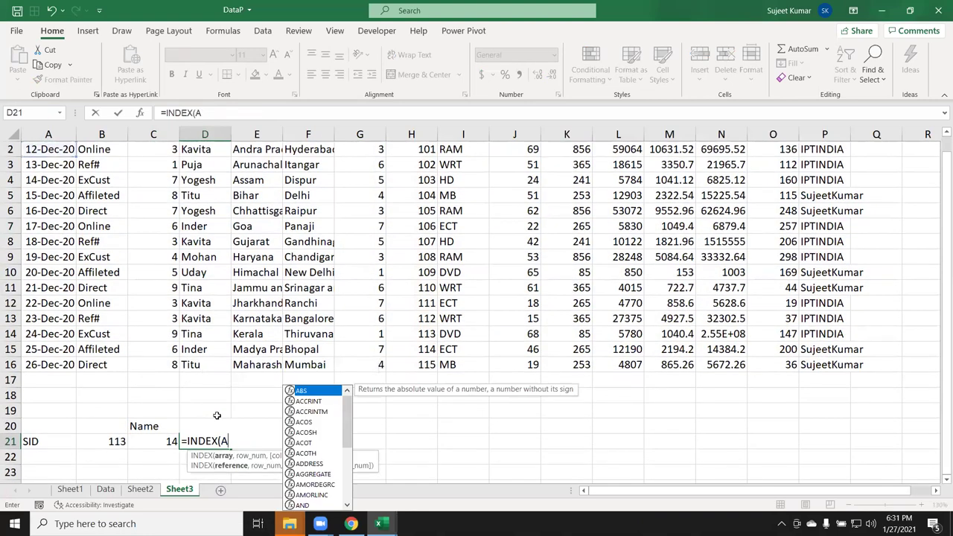
key("BackSpace")
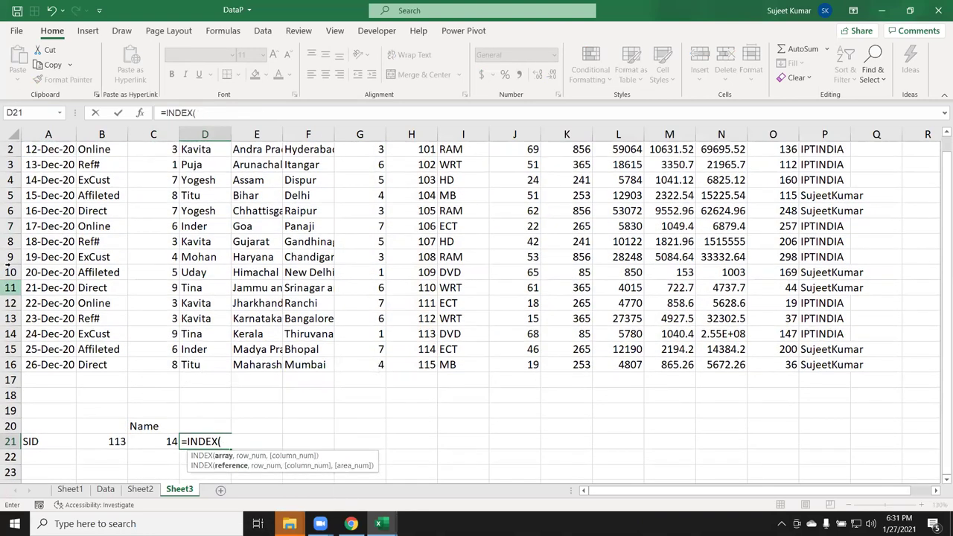
scroll(10, 211, "up", 1)
mouse_move(37, 151)
left_mouse_down()
mouse_move(812, 390)
mouse_move(827, 381)
left_mouse_up()
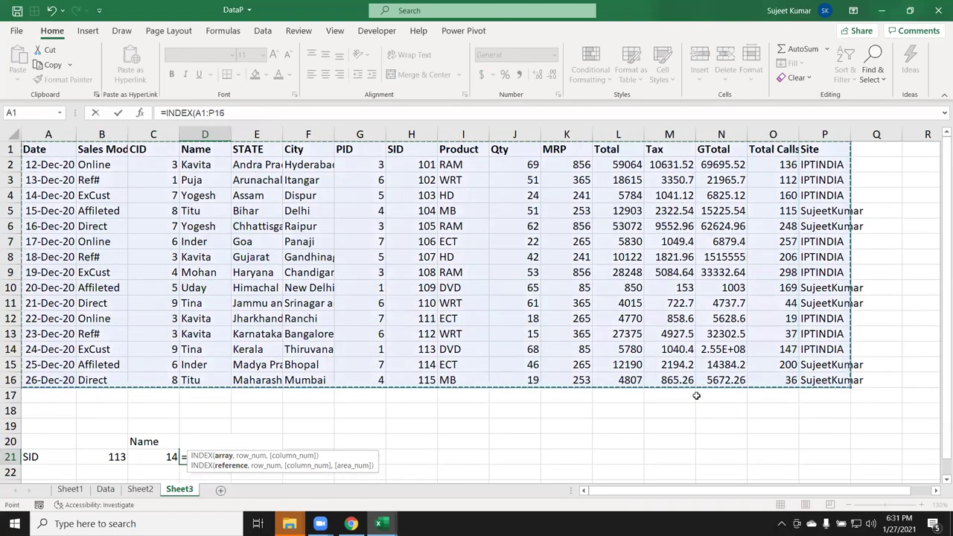
type(",")
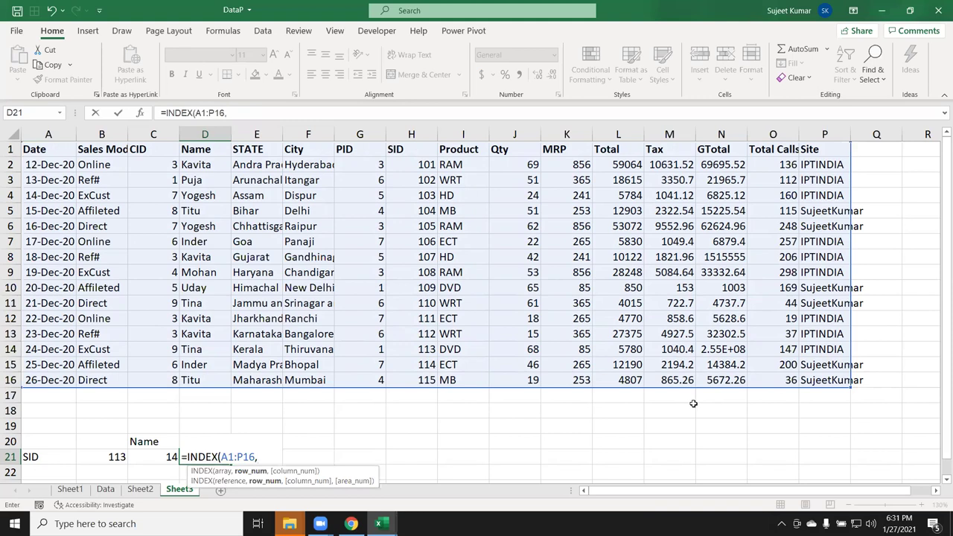
type("4,")
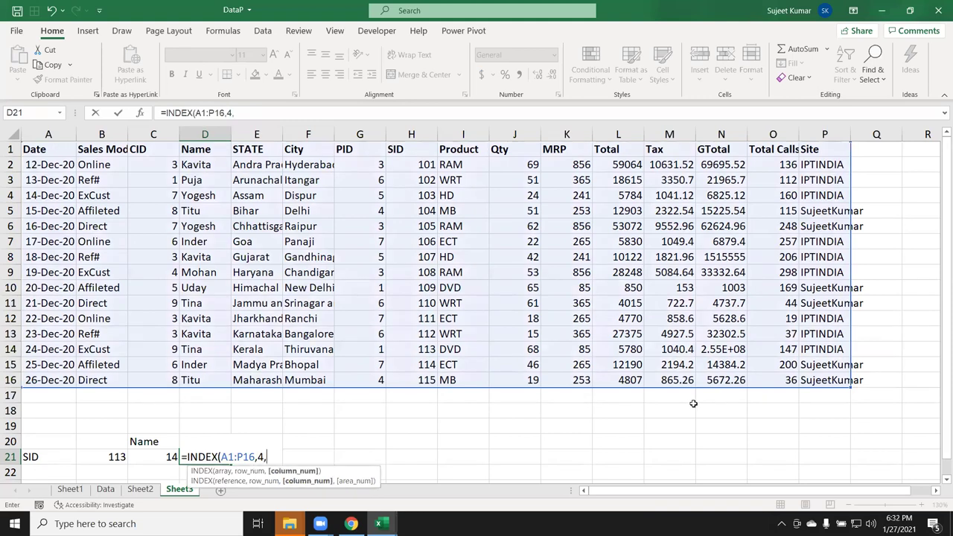
type("14)")
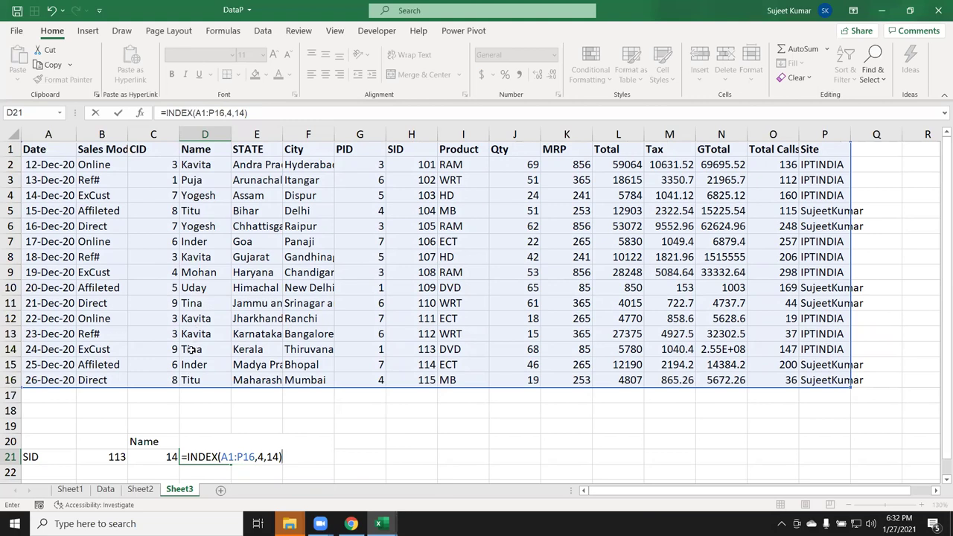
key("Return")
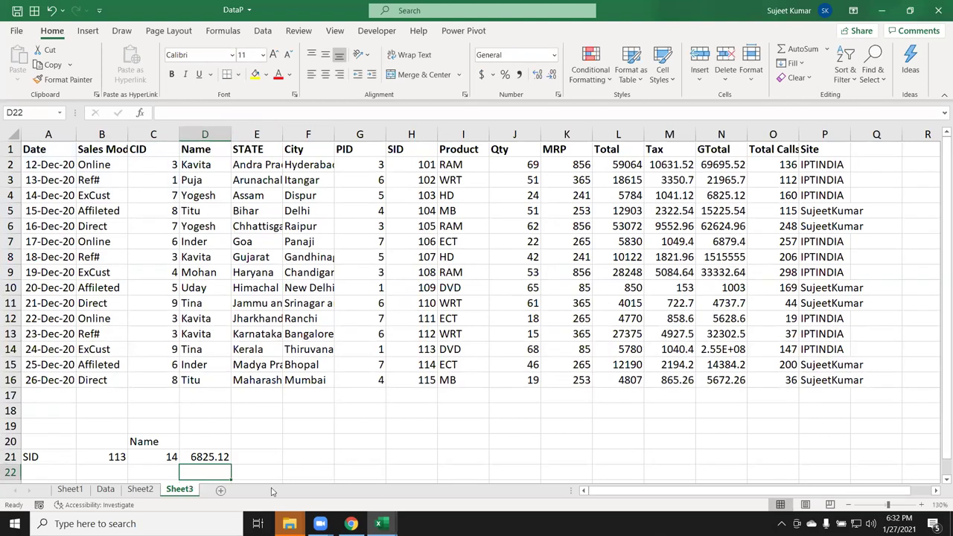
- Change D21's INDEX arguments to row 14, column 4 to return a Name
left_click(201, 458)
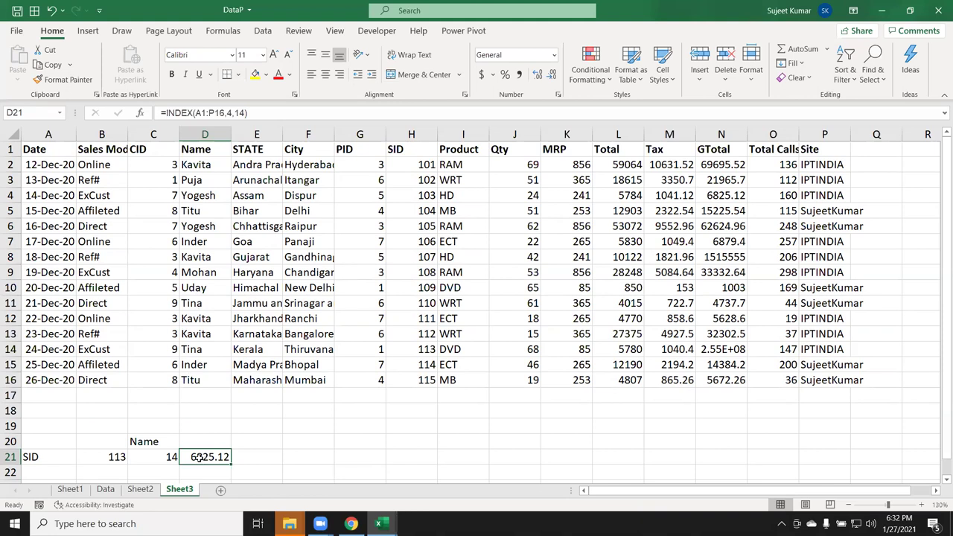
double_click(199, 457)
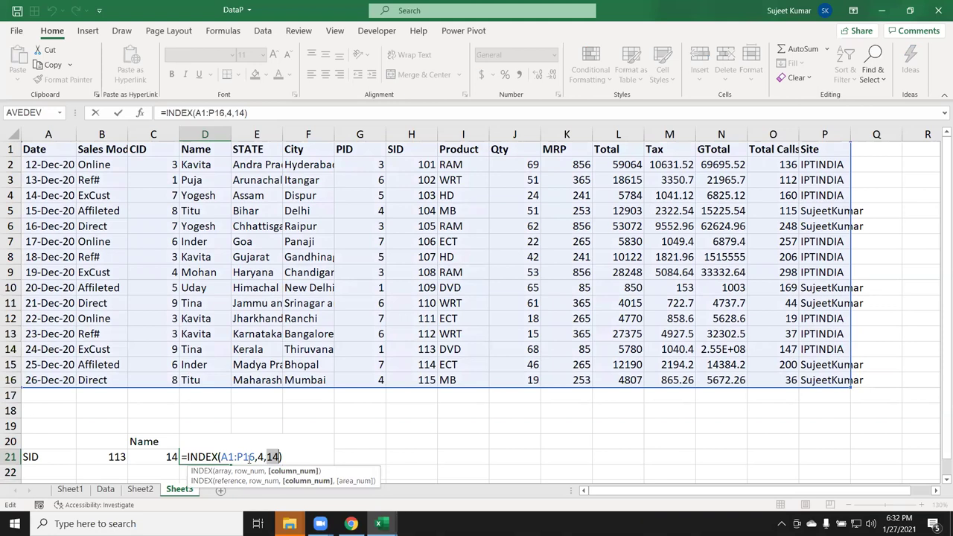
key("BackSpace")
key("BackSpace")
key("BackSpace")
type("14,4")
key("Return")
key("Up")
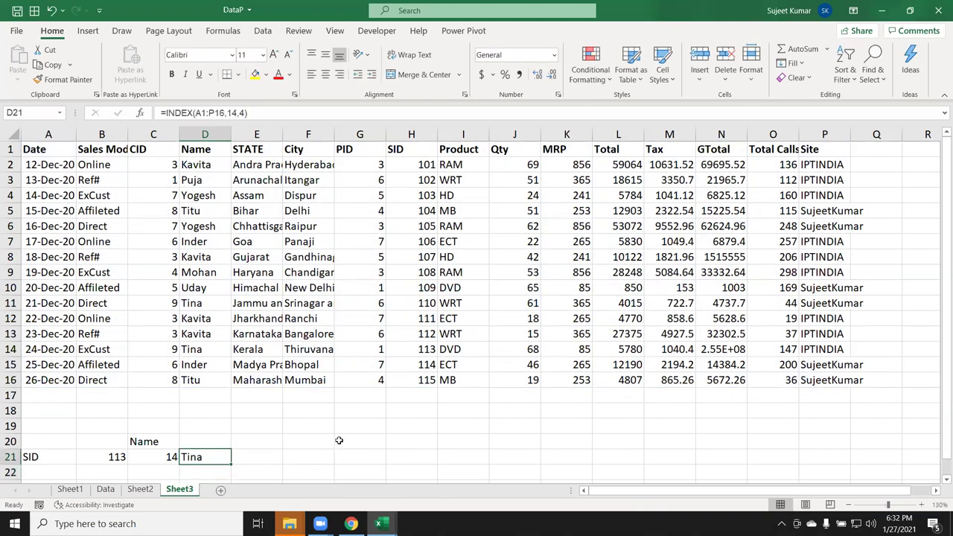
double_click(198, 457)
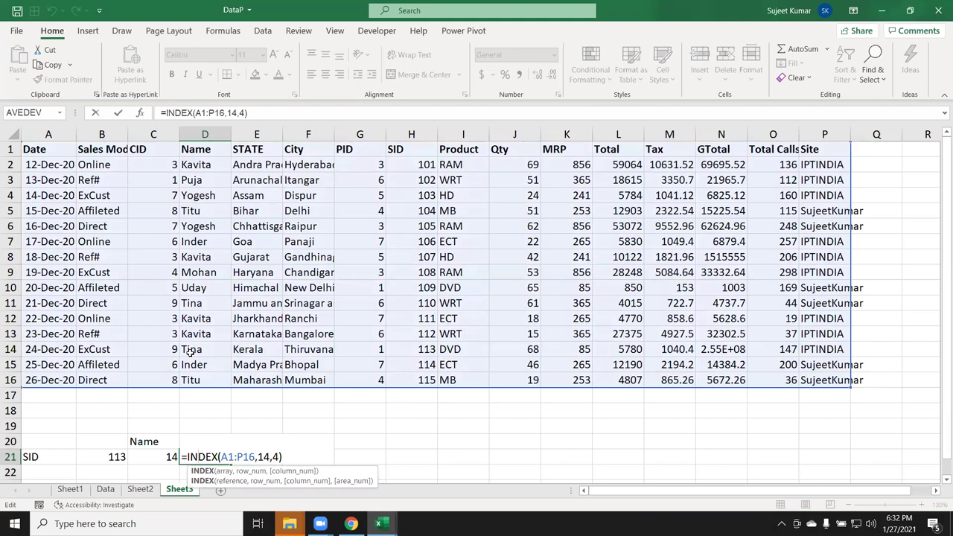
key("Return")
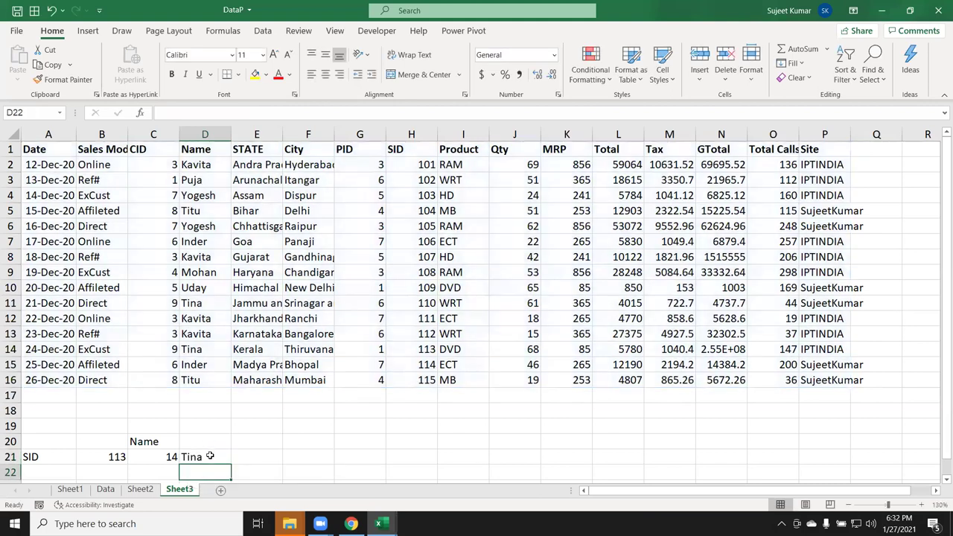
- Replace the fixed row 14 with C21, giving =INDEX(A1:P16,C21,4) which returns Tina
left_click(210, 457)
double_click(210, 457)
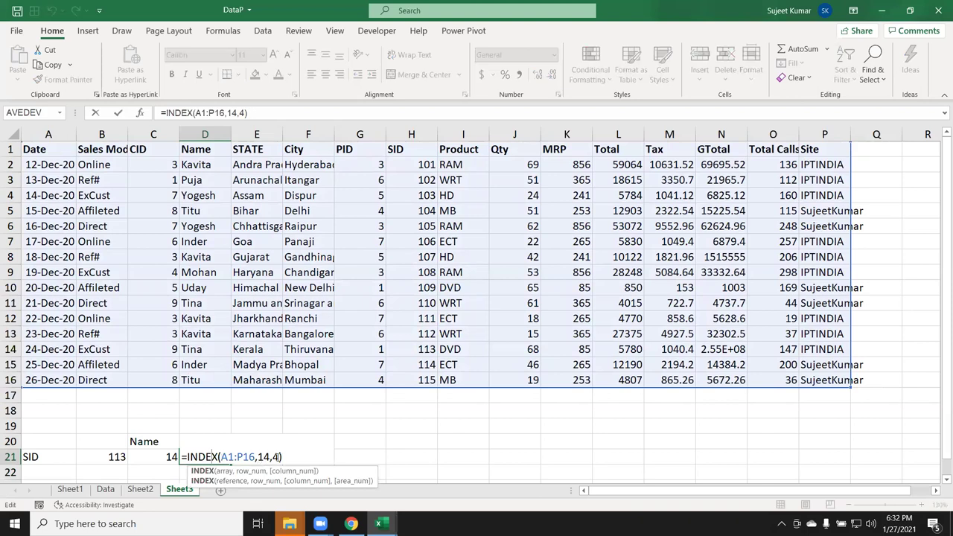
double_click(265, 457)
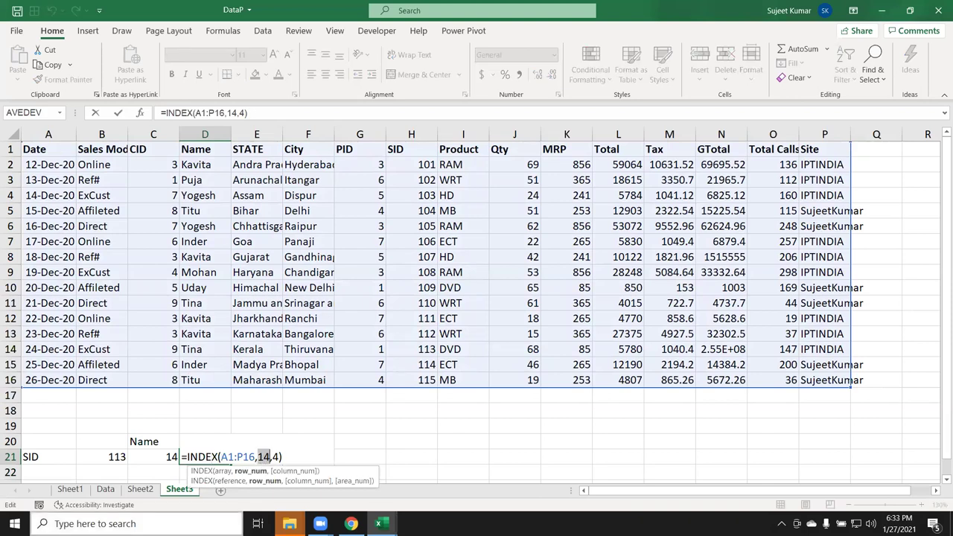
key("BackSpace")
left_click(156, 456)
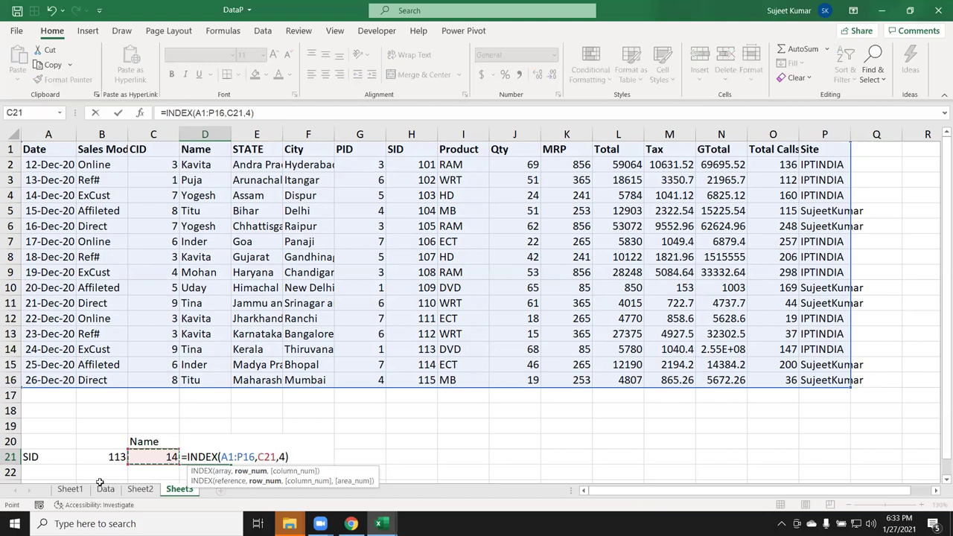
key("Return")
key("Up")
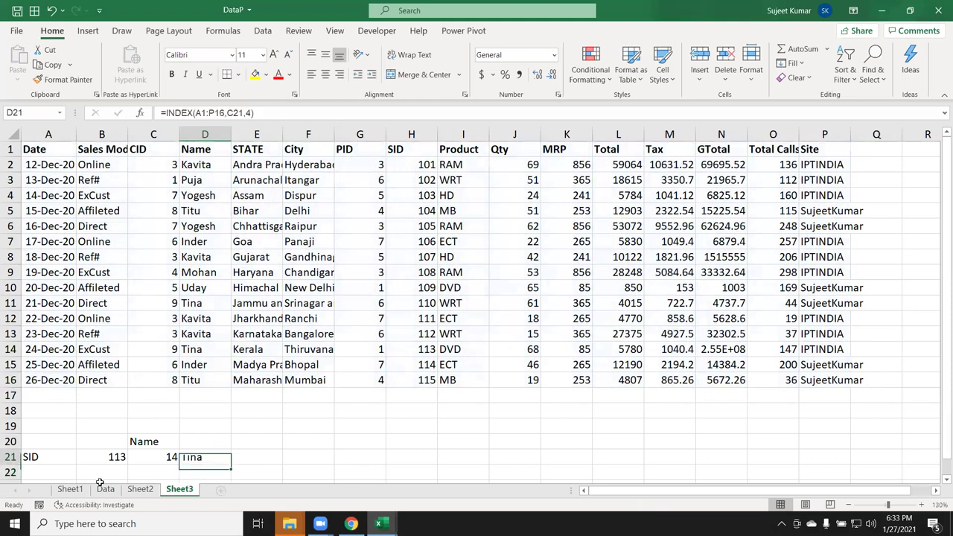
key("Left")
key("Left")
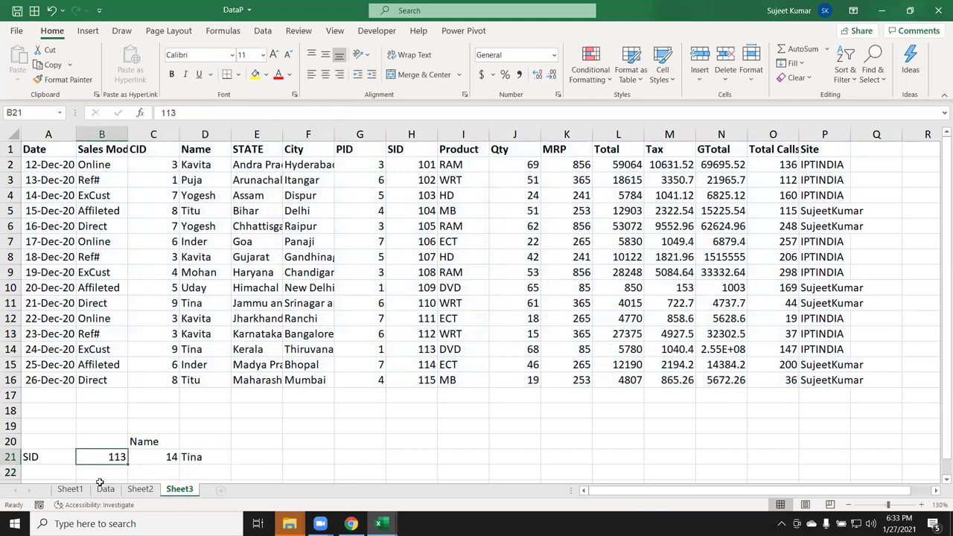
- Try SID 110 in B21 and check D21's INDEX formula against the data table
type("110")
key("Return")
key("Up")
key("Right")
key("Right")
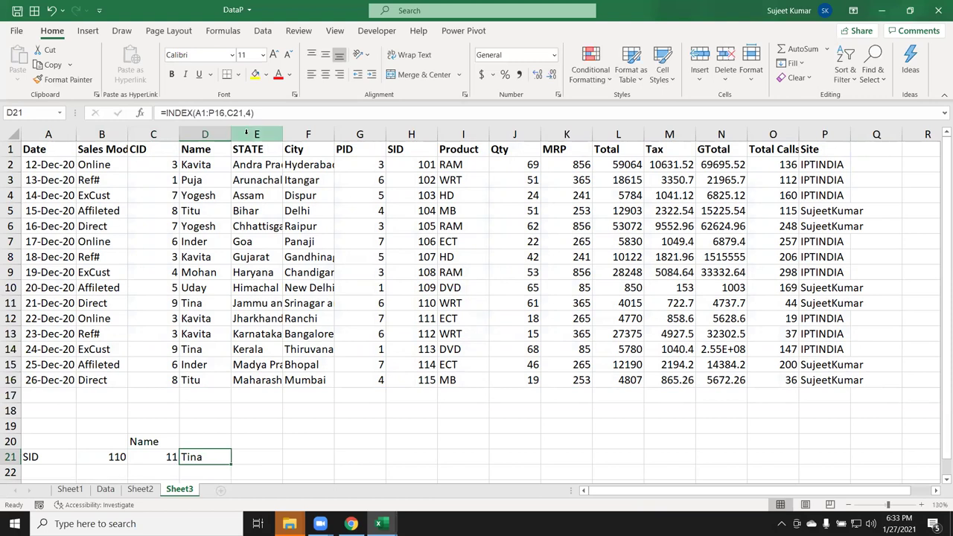
left_click(241, 113)
key("Return")
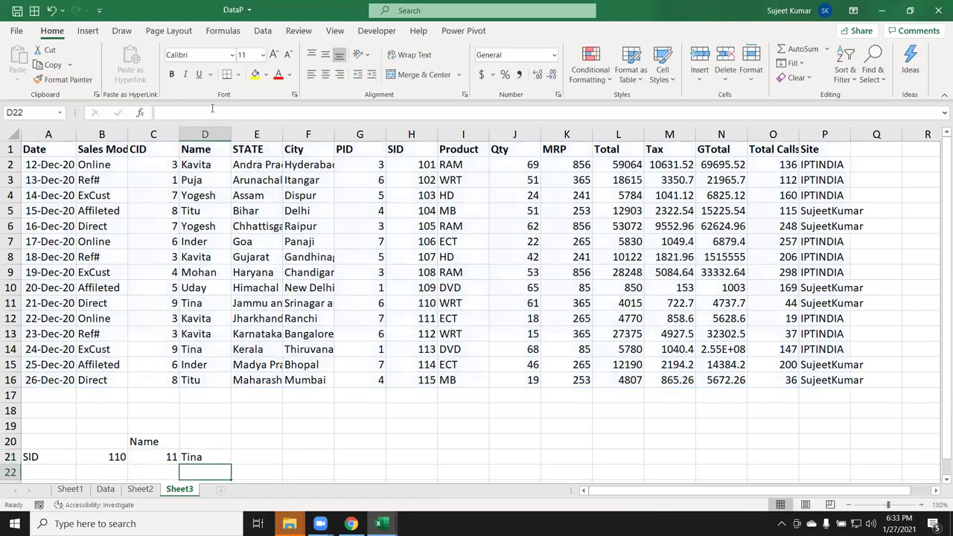
left_click(432, 302)
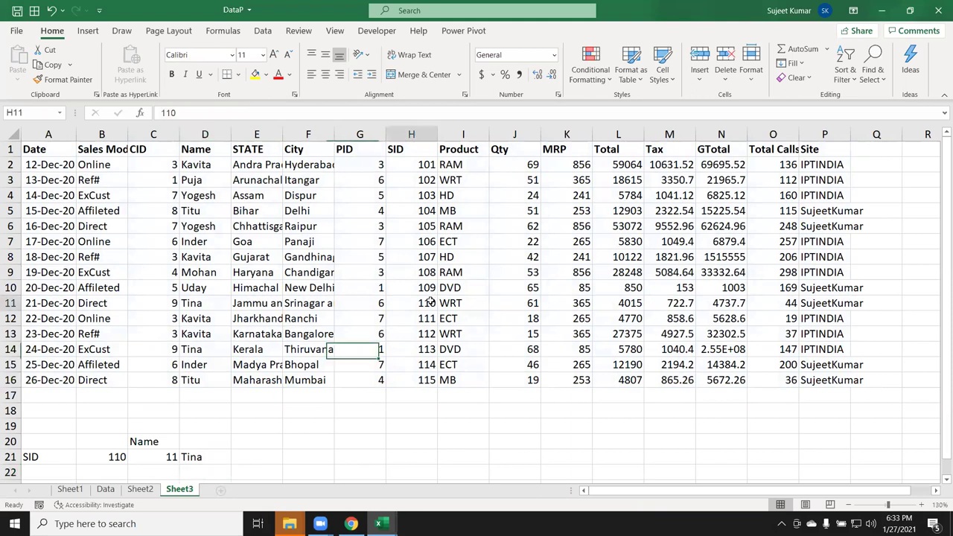
- Test SIDs 104, 108 and finally 102 in B21, then view C21's MATCH formula
left_click(91, 455)
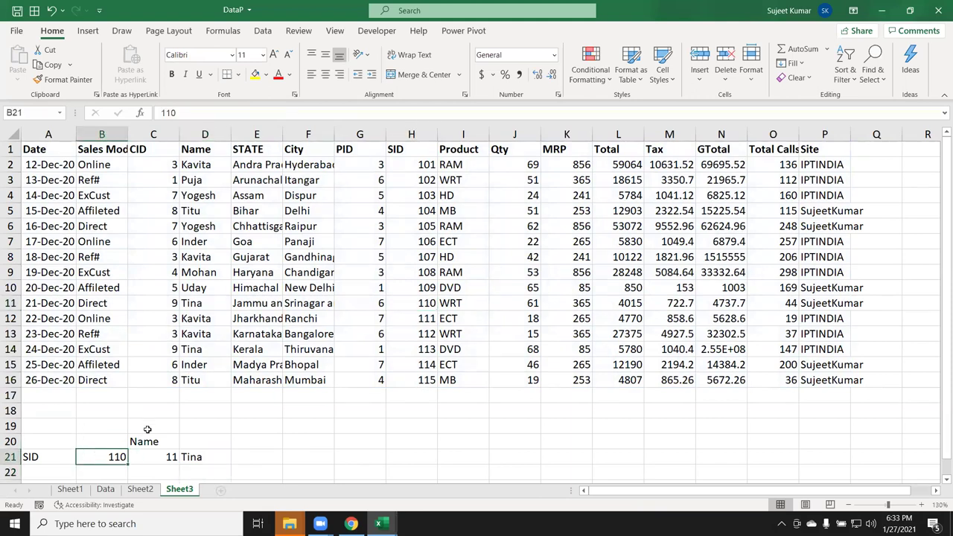
type("104")
key("Return")
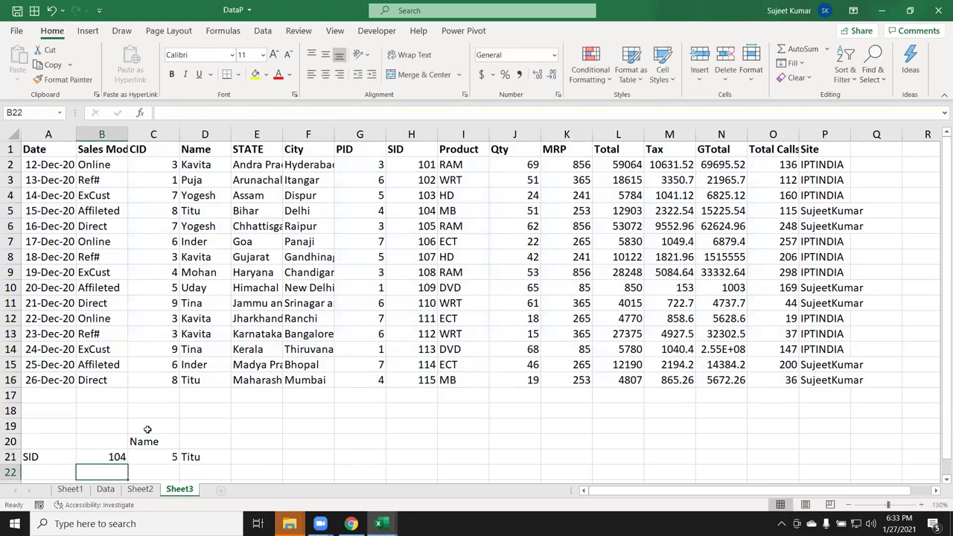
key("Up")
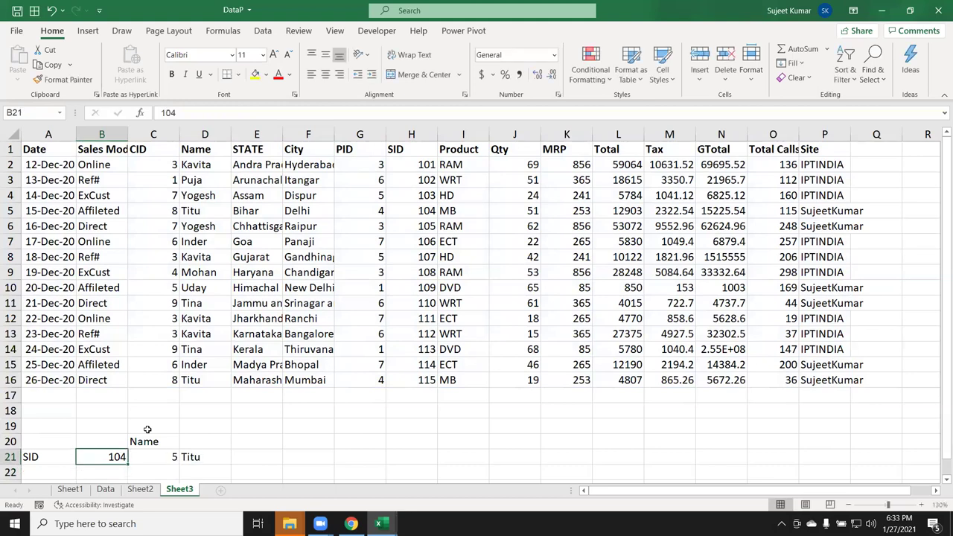
type("108")
key("Return")
key("Up")
type("102")
key("Return")
key("Up")
key("Right")
key("Right")
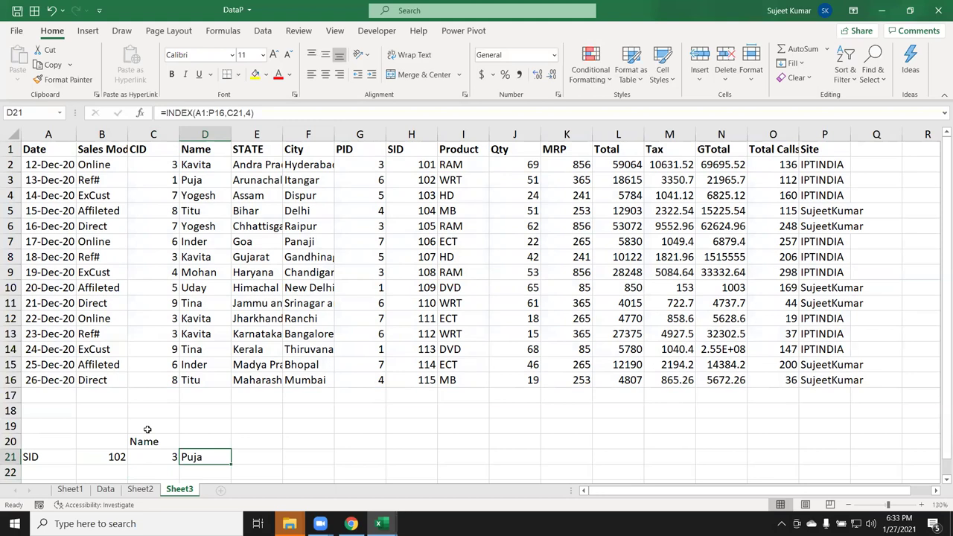
left_click(155, 462)
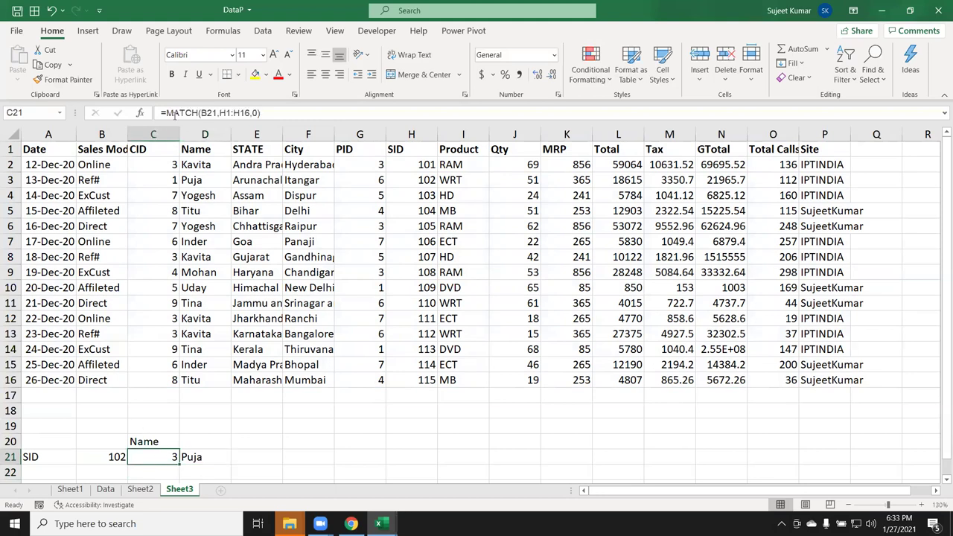
- Replace C21 in D21's formula with MATCH(B21,H1:H16,0), giving =INDEX(A1:P16,MATCH(B21,H1:H16,0),4)
left_click_drag(167, 113, 287, 115)
key("ctrl+c")
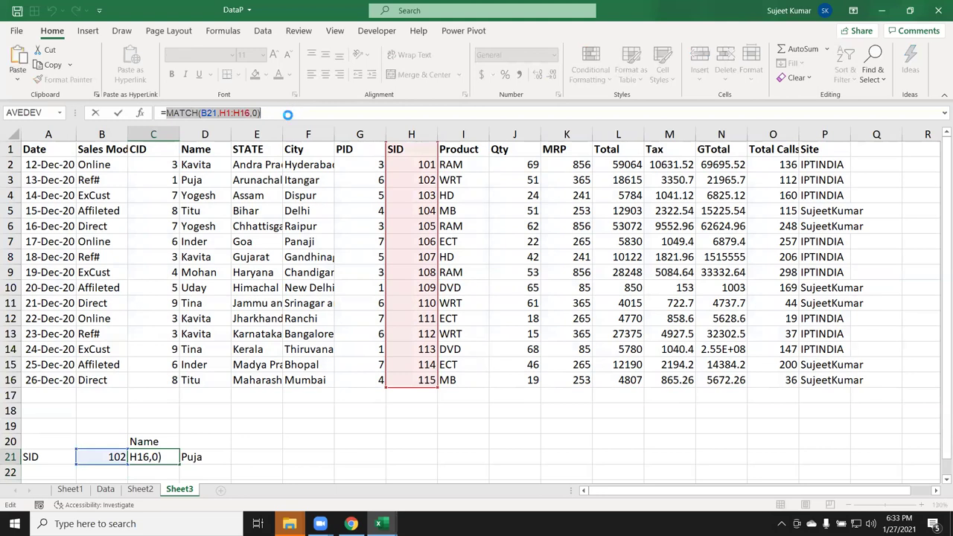
key("Escape")
double_click(188, 457)
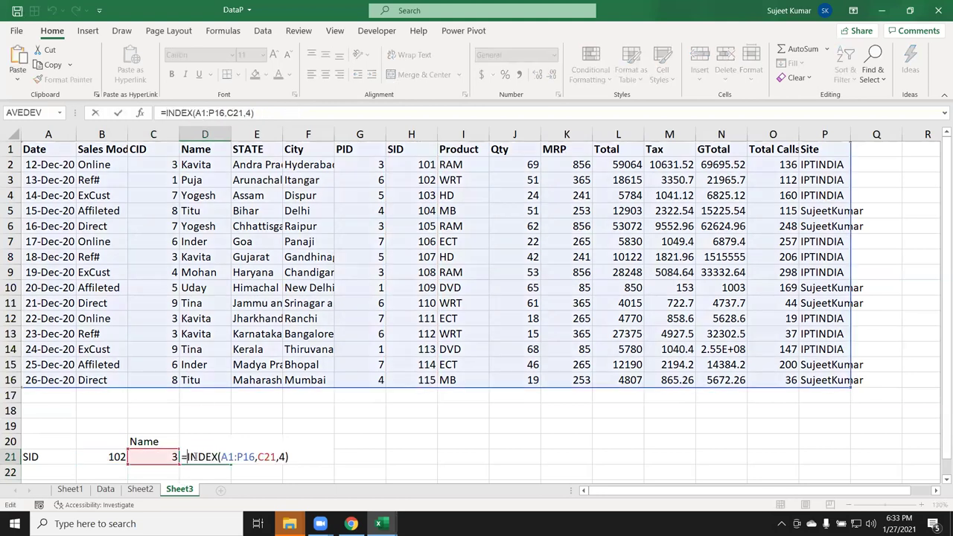
double_click(265, 457)
key("ctrl+v")
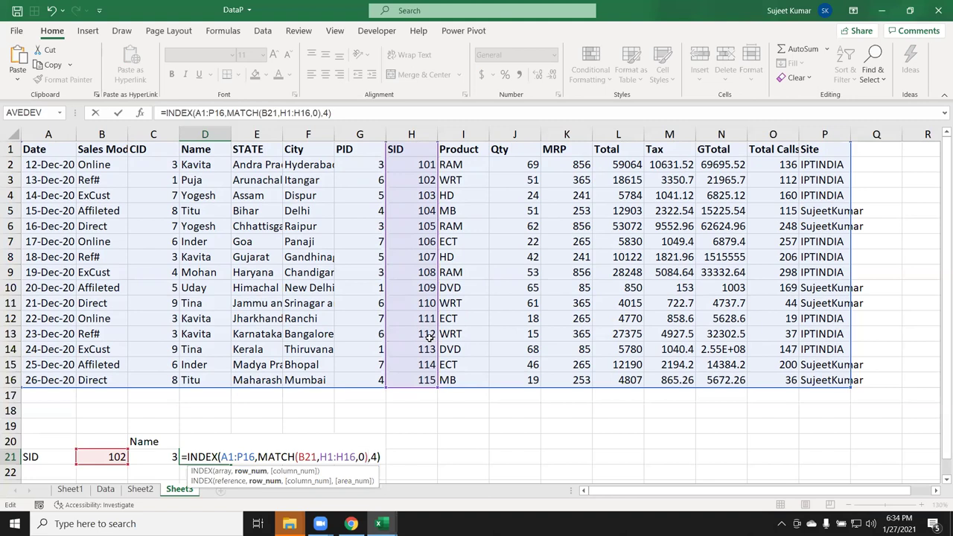
key("Return")
key("Up")
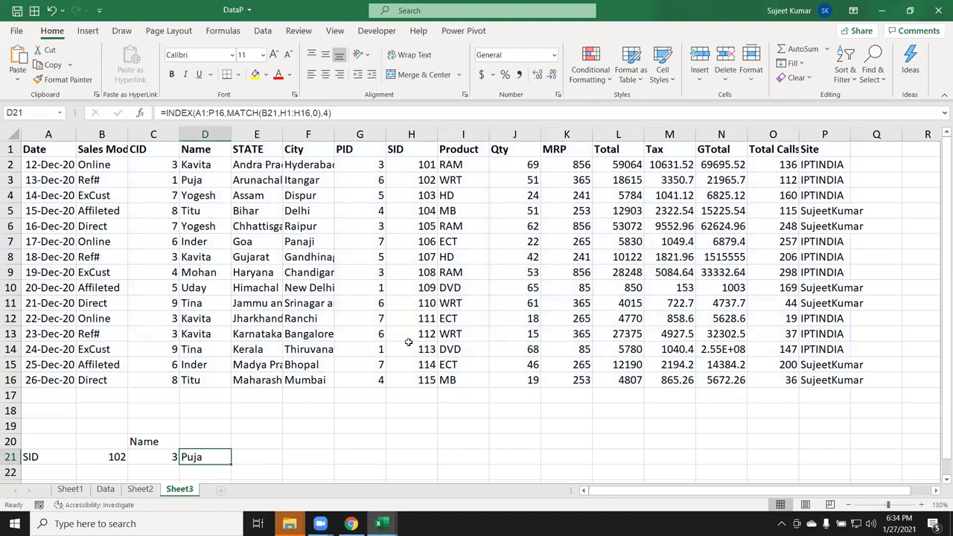
left_click(260, 115)
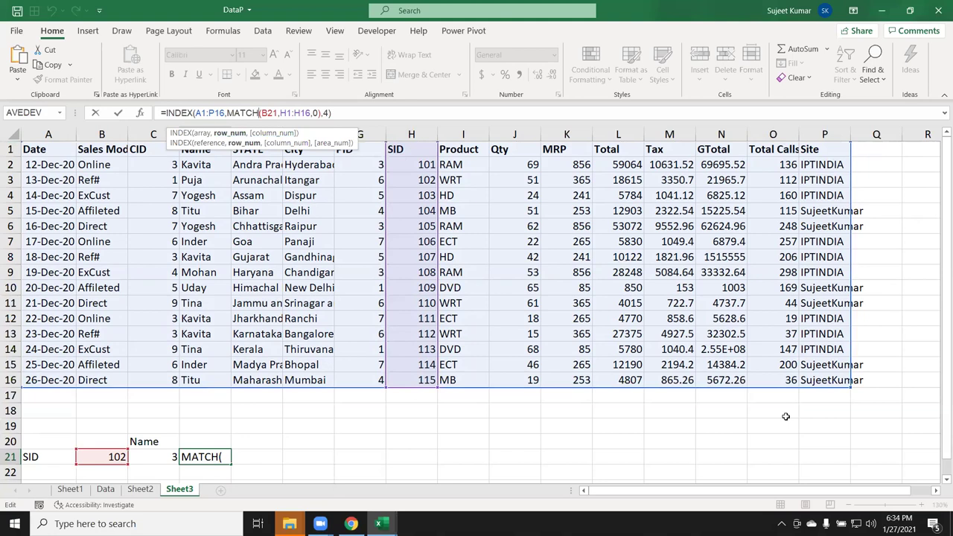
key("Return")
- Discard the stray entry in D22 and enter =OFFSET(A1,2,3) in E21
type("1")
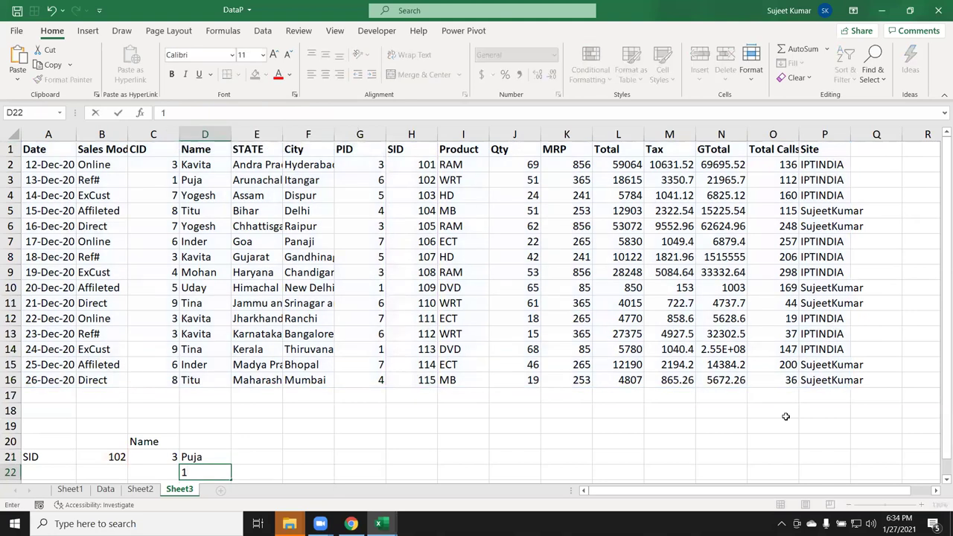
key("Escape")
key("Up")
key("Right")
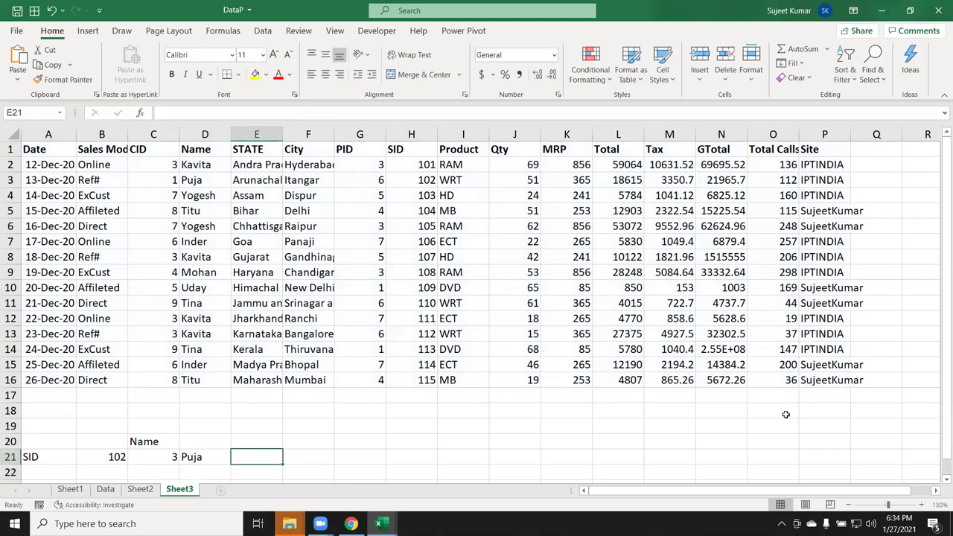
type("=offs")
key("Tab")
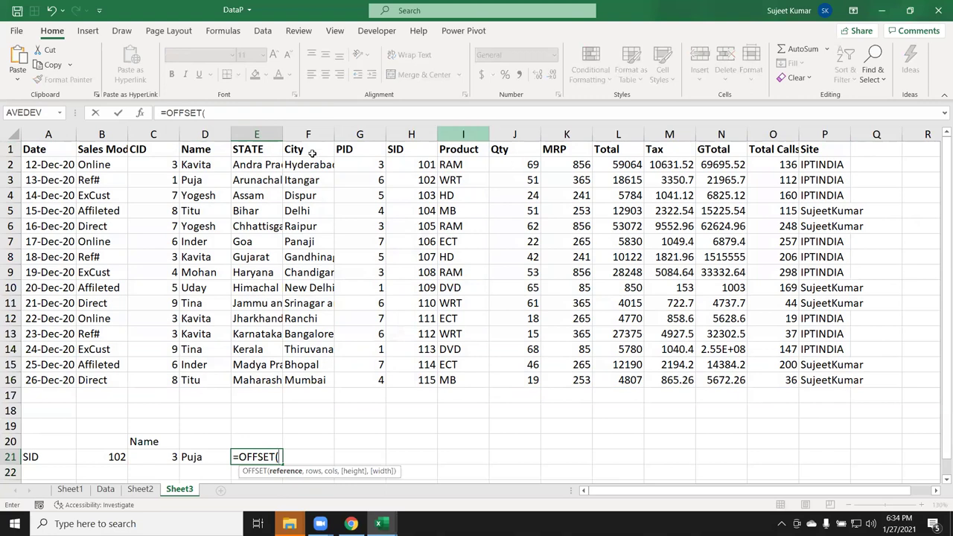
left_click(30, 152)
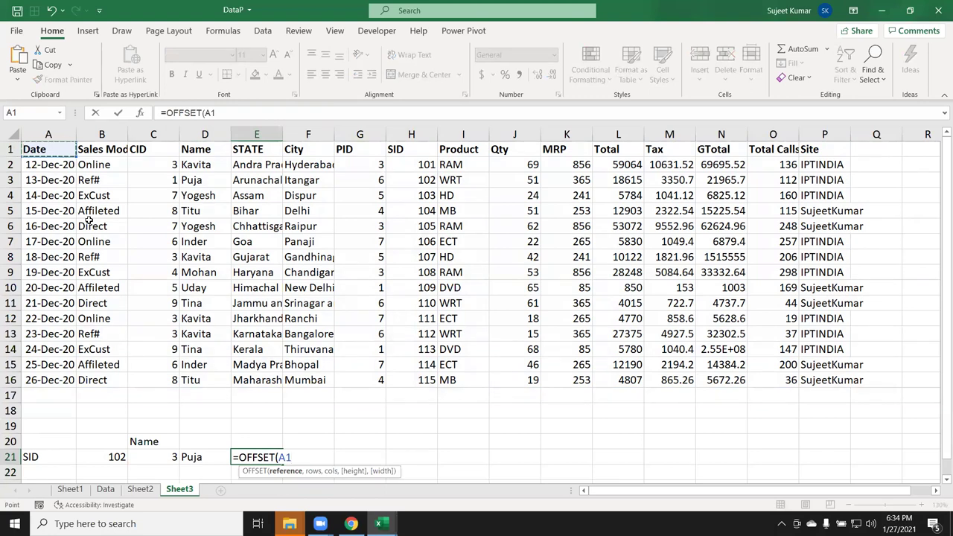
type(",")
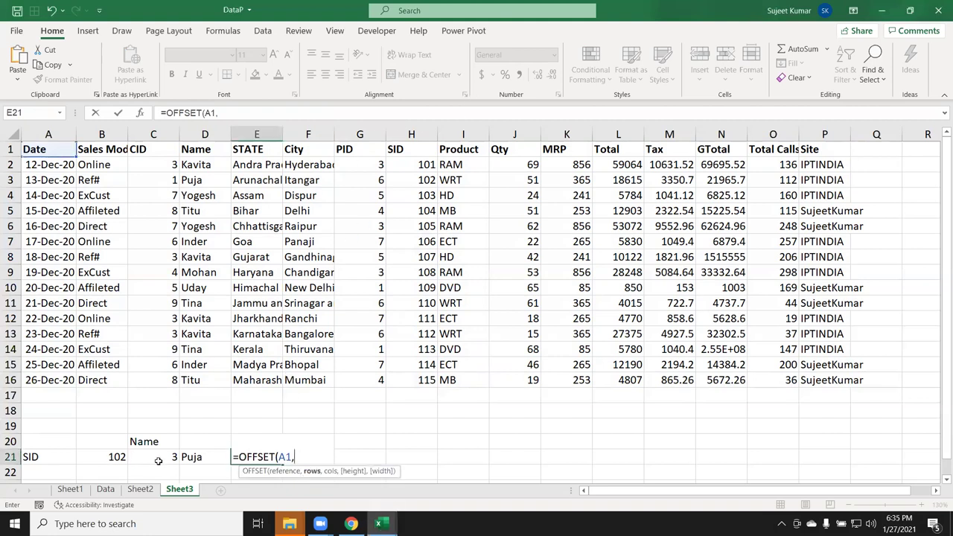
type("2,")
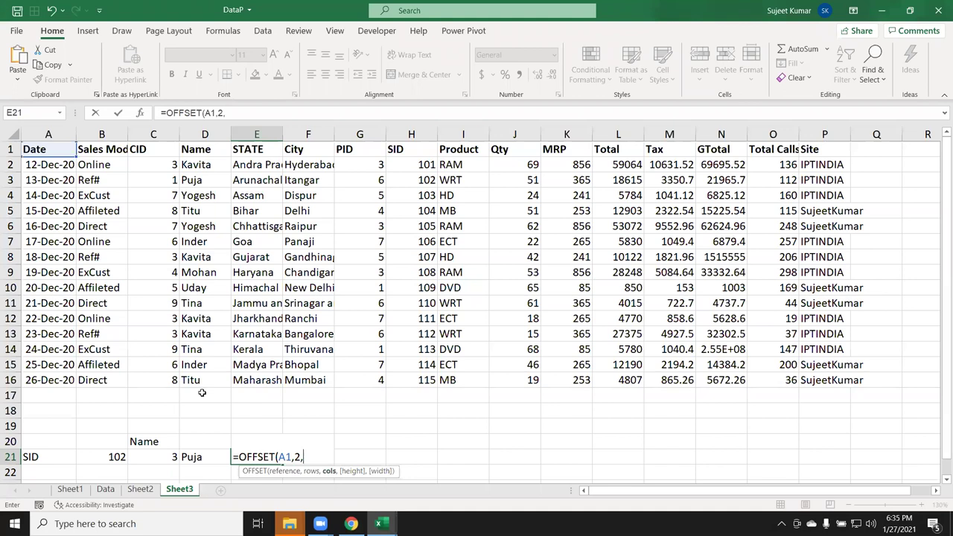
type("3)")
key("Return")
key("Up")
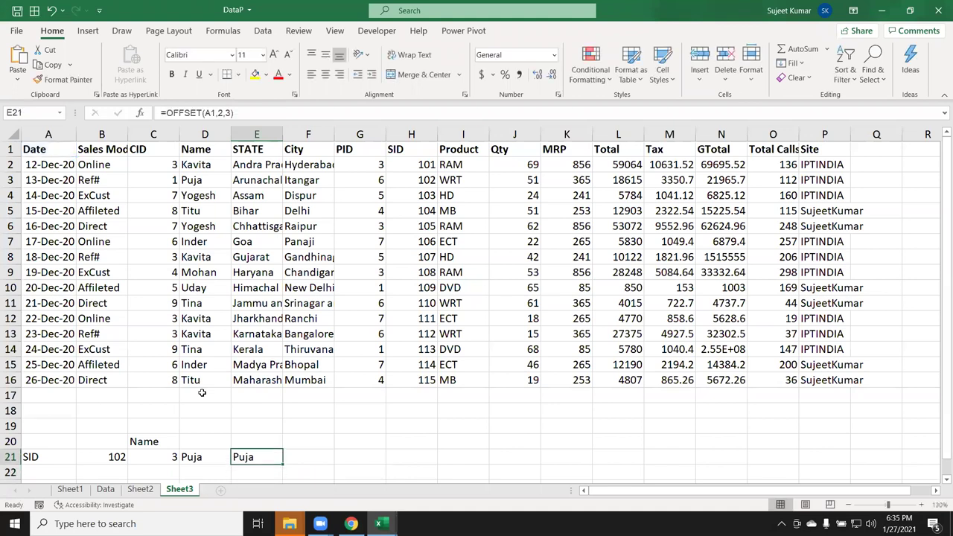
double_click(264, 456)
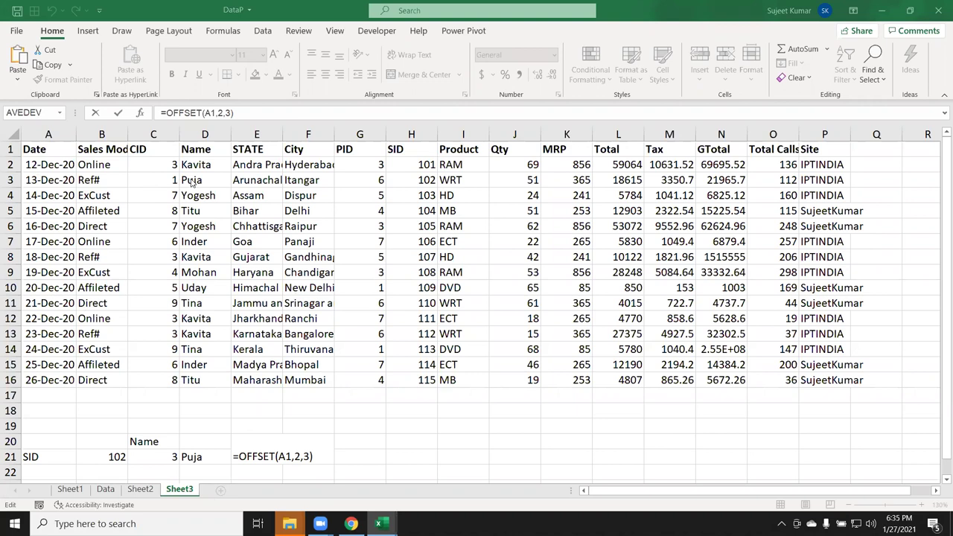
left_click(280, 447)
key("Escape")
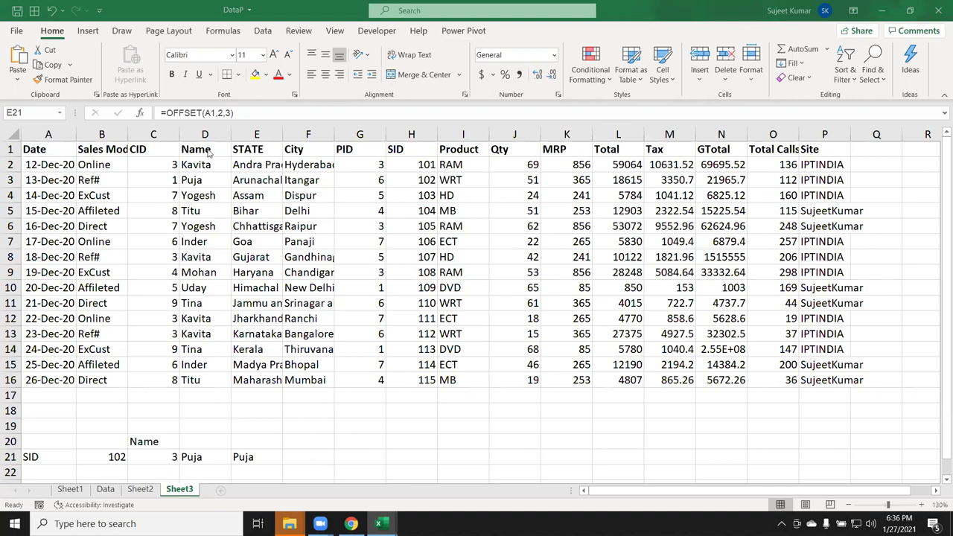
left_click(98, 491)
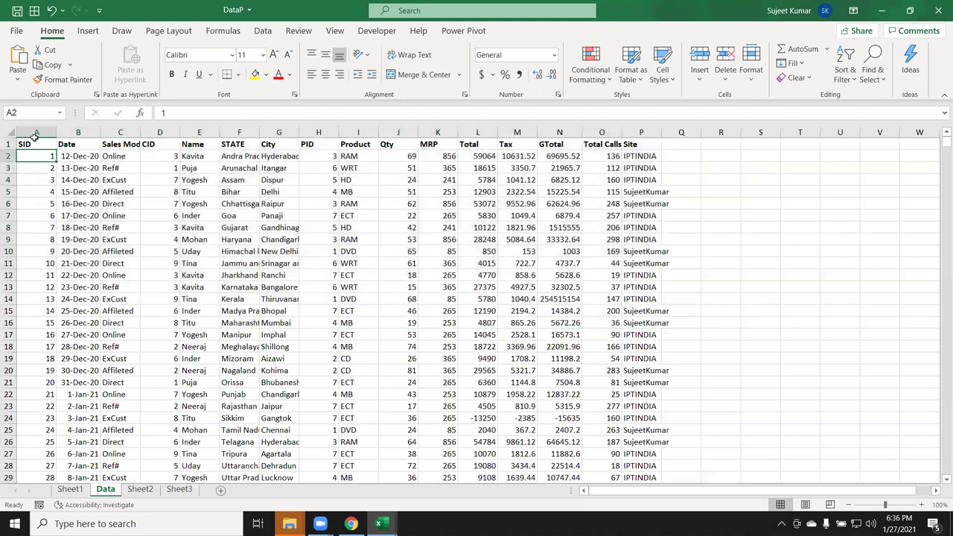
left_click(36, 133)
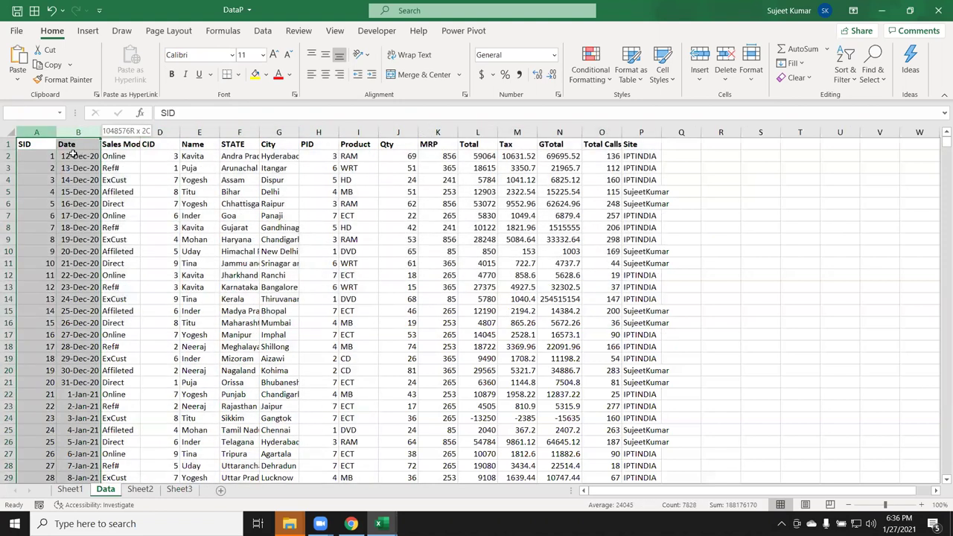
left_click_drag(36, 133, 42, 160)
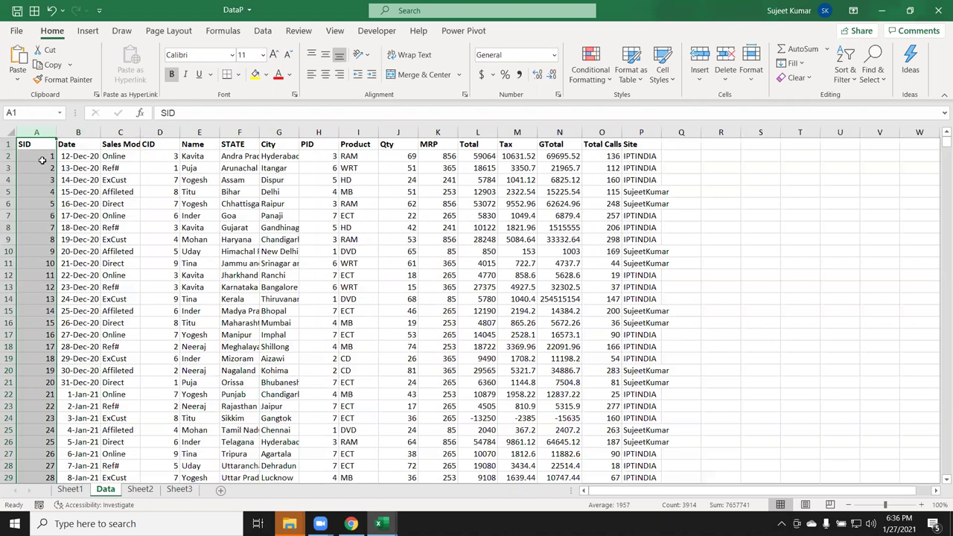
left_click(34, 128)
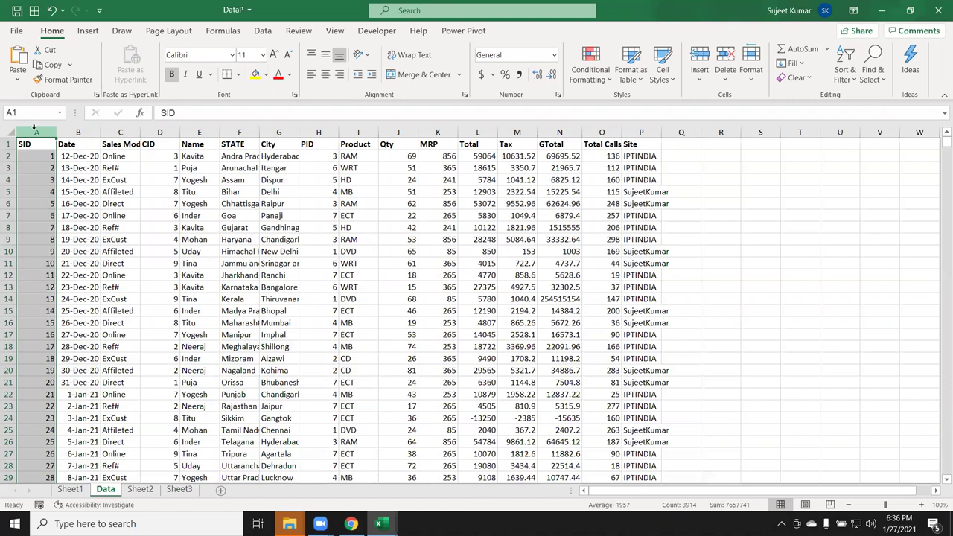
left_click(179, 489)
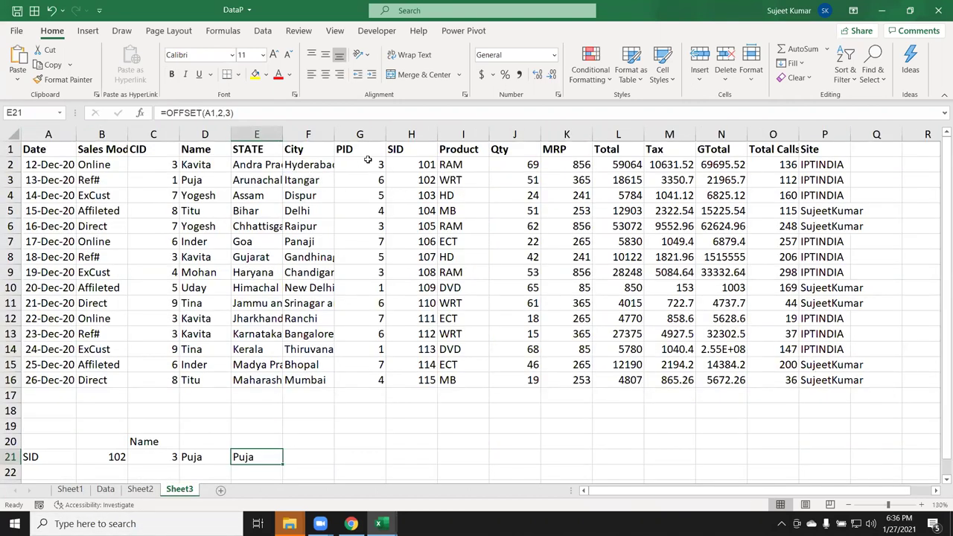
left_click_drag(417, 151, 429, 379)
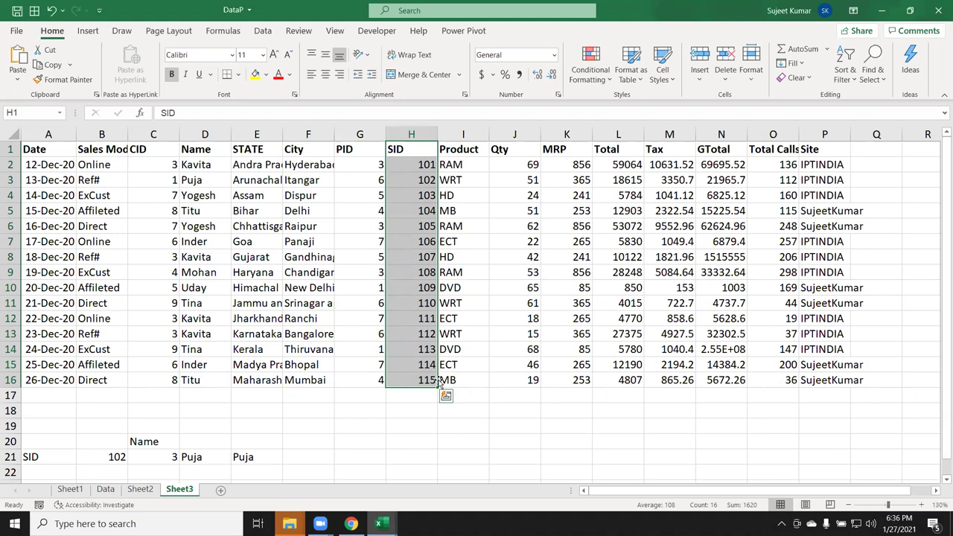
mouse_move(403, 149)
left_mouse_down()
mouse_move(180, 189)
mouse_move(30, 365)
left_mouse_up()
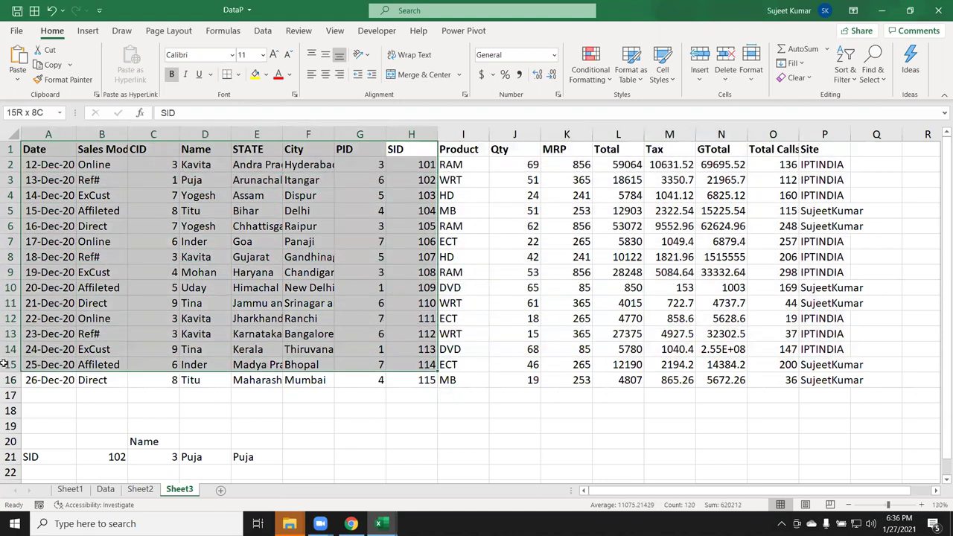
left_click(374, 207)
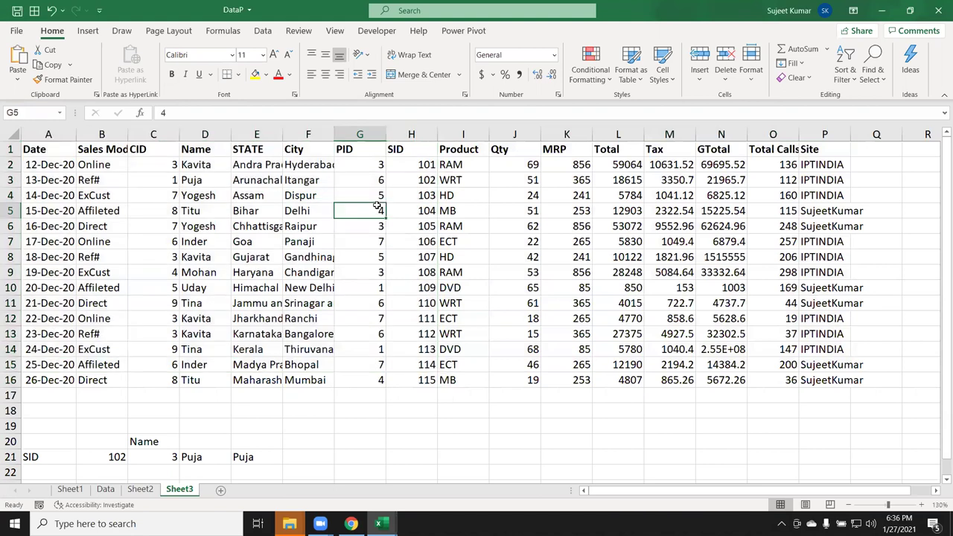
left_click(186, 456)
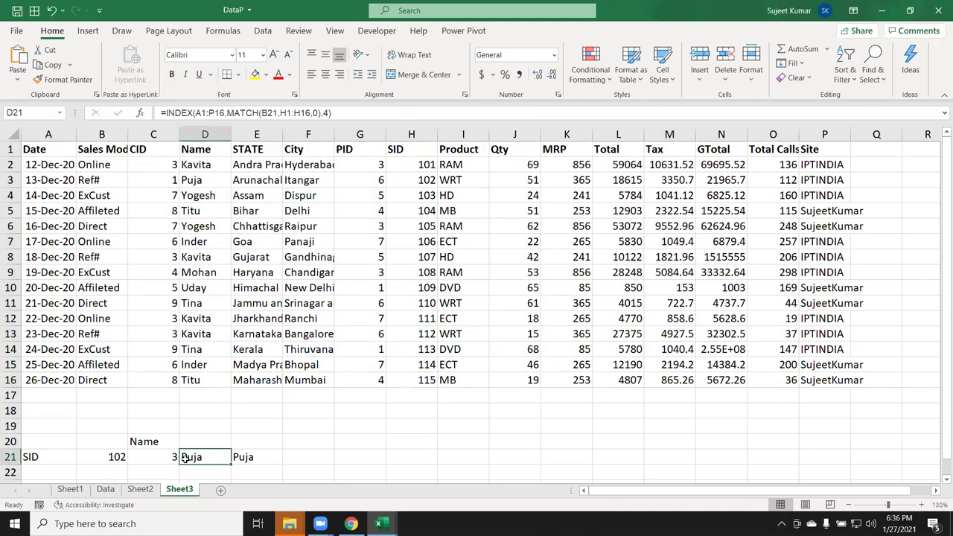
double_click(184, 458)
key("Return")
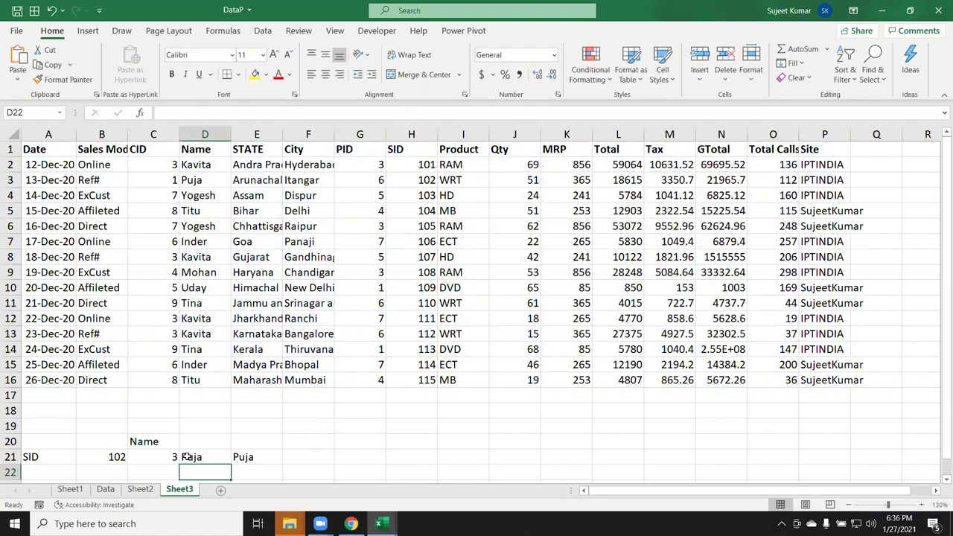
double_click(248, 458)
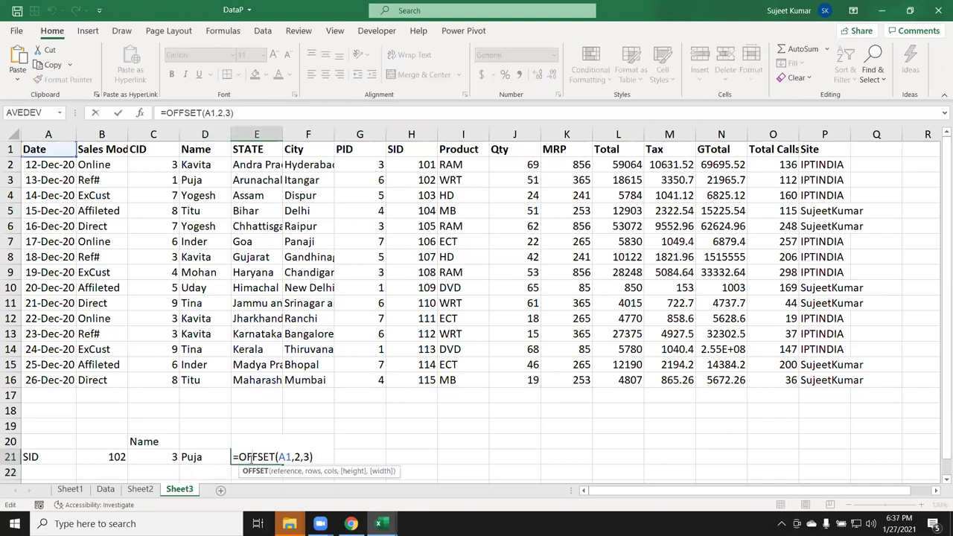
key("Return")
left_click(141, 456)
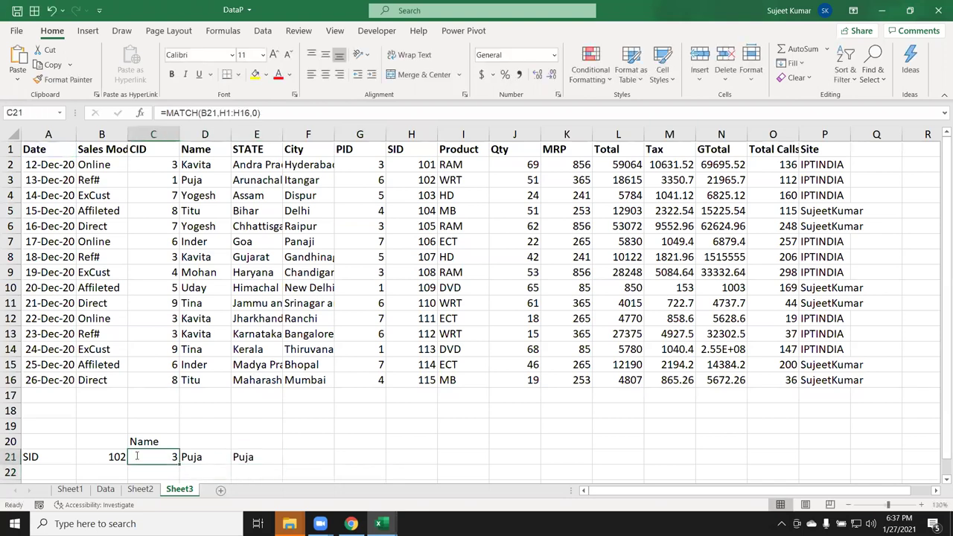
double_click(136, 457)
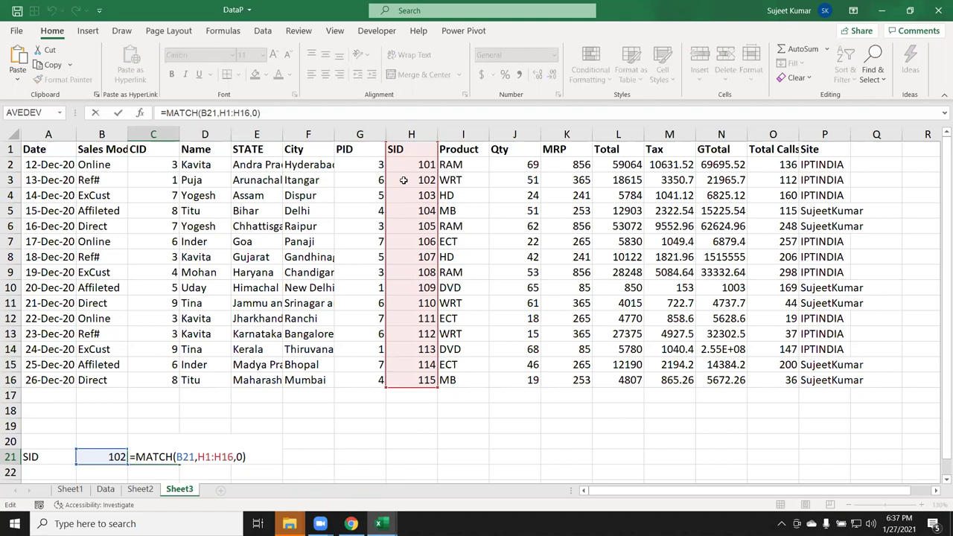
- Review D21's INDEX/MATCH formula, its B21 lookup value and column number 4
key("Return")
left_click(191, 457)
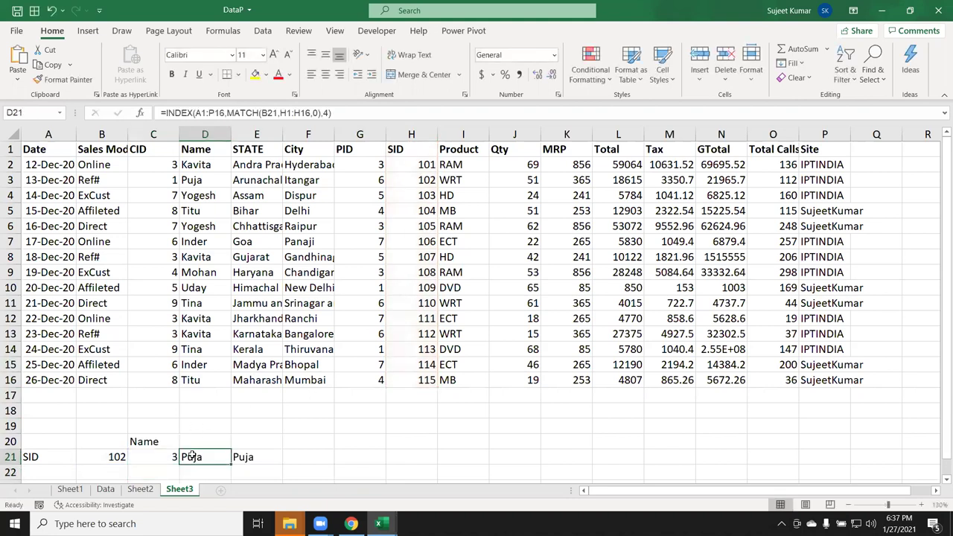
double_click(191, 456)
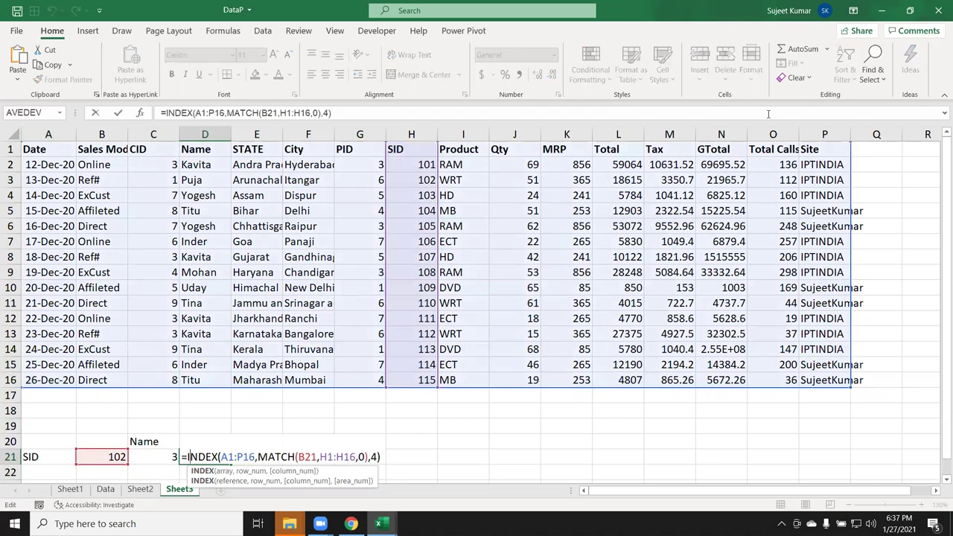
double_click(308, 456)
double_click(374, 456)
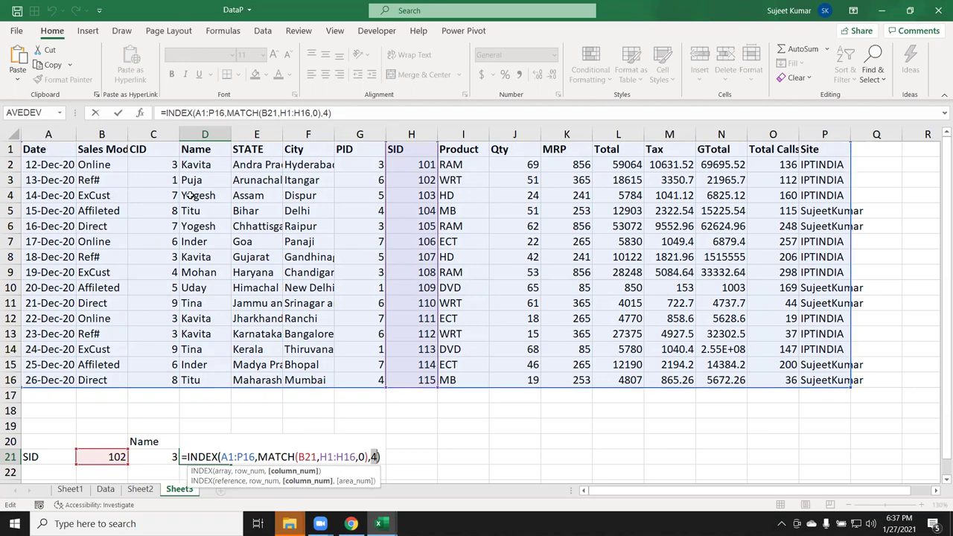
key("Return")
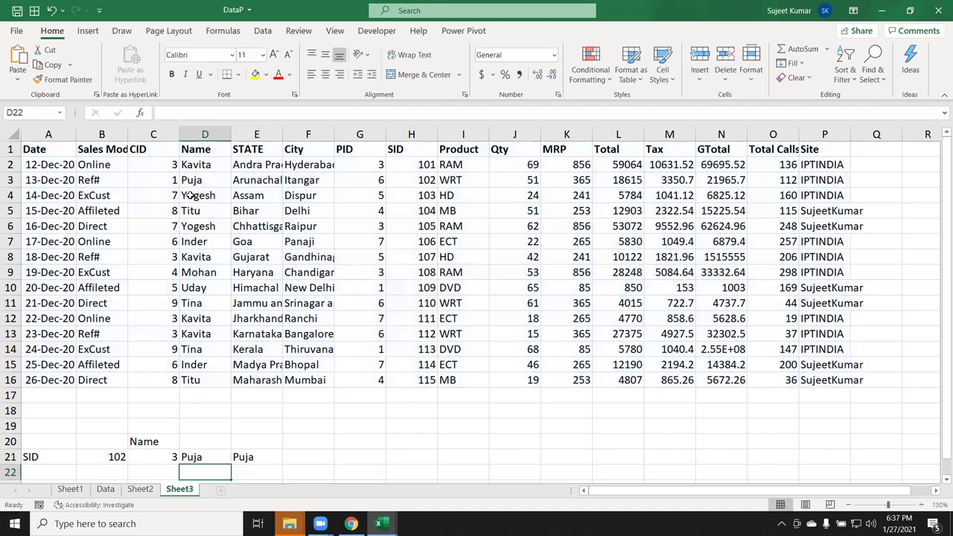
double_click(218, 456)
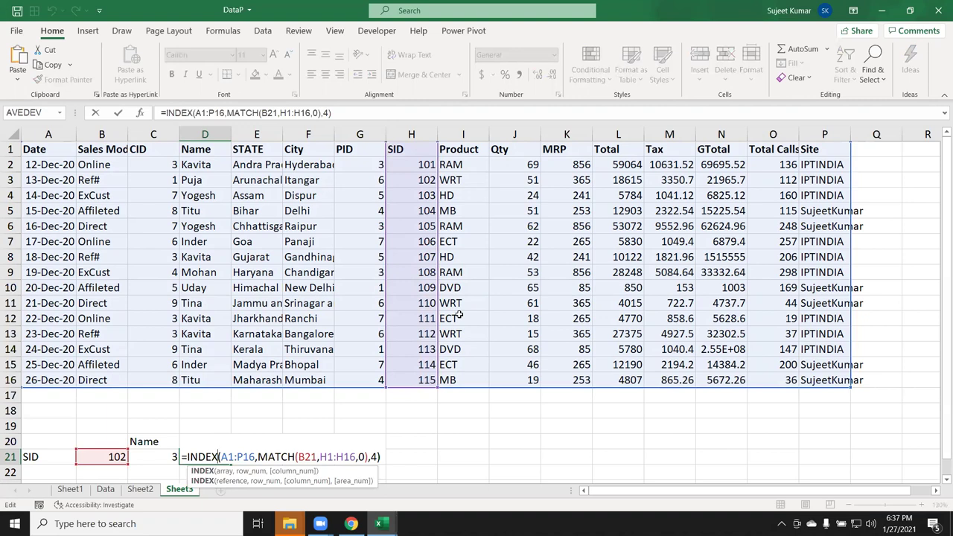
key("Return")
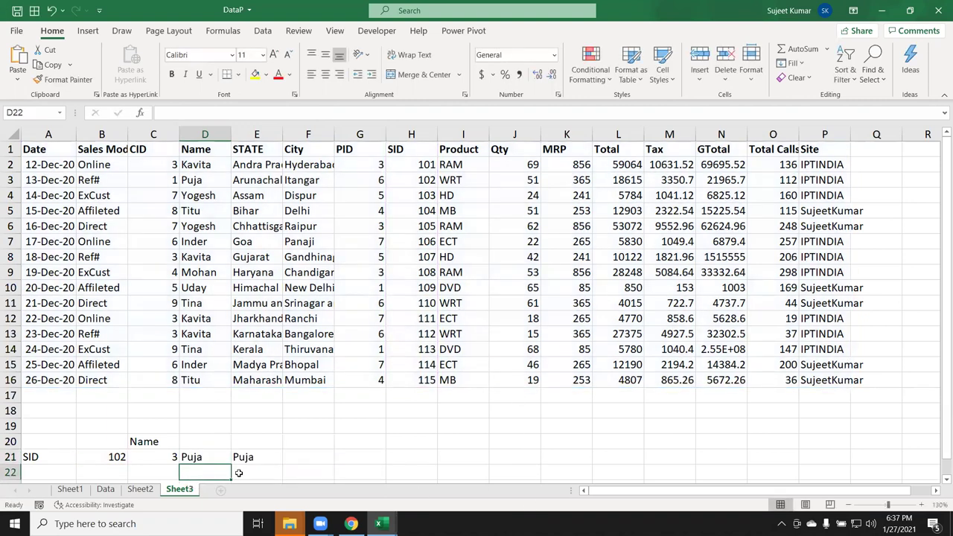
- Open E21's =OFFSET(A1,2,3) formula and pick out the A1 reference
left_click(239, 456)
double_click(239, 456)
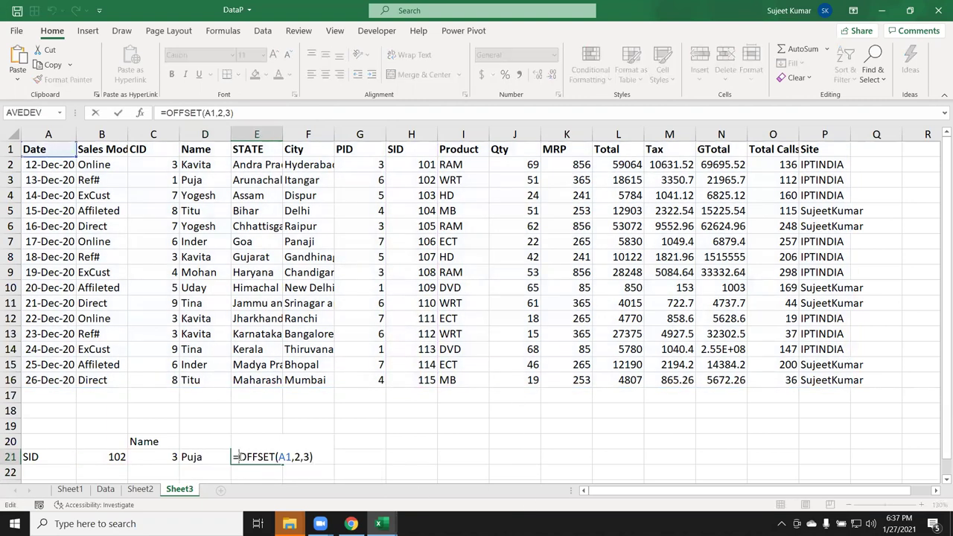
double_click(287, 456)
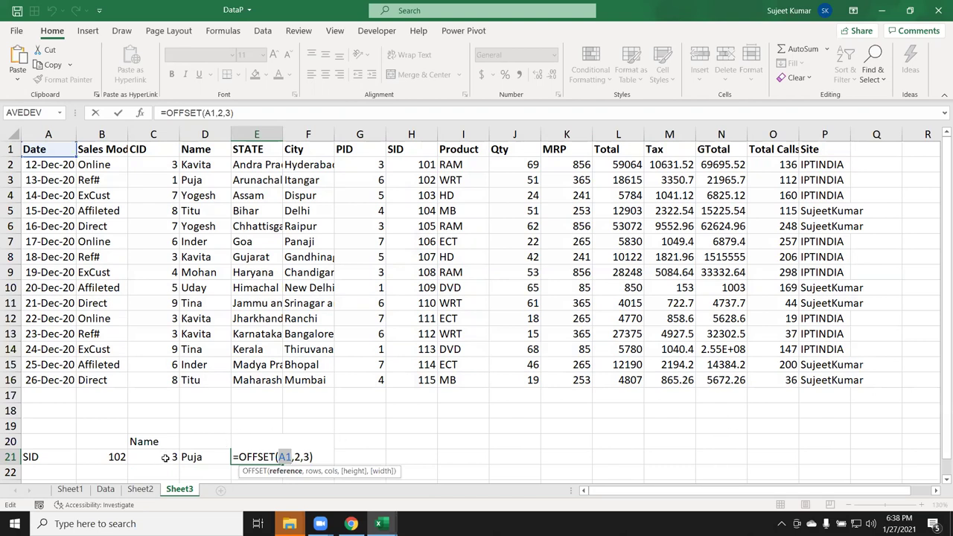
- Examine the OFFSET row and column arguments against Puja in D3 and C21's MATCH formula
left_click(293, 457)
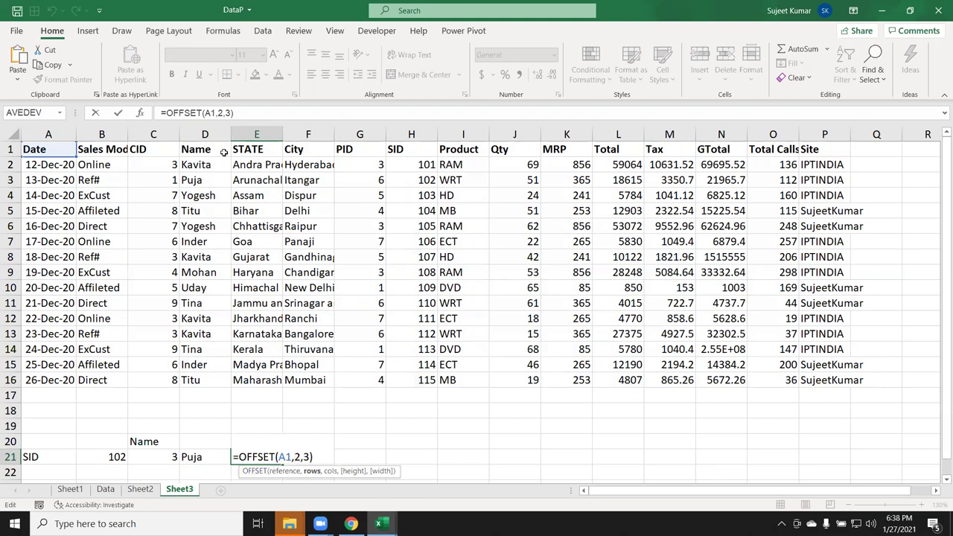
double_click(304, 457)
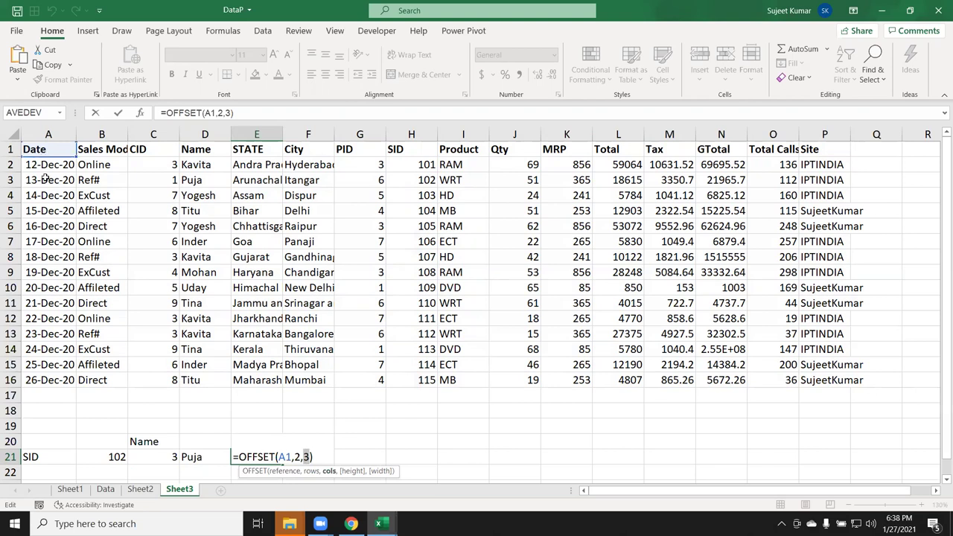
left_click(186, 180)
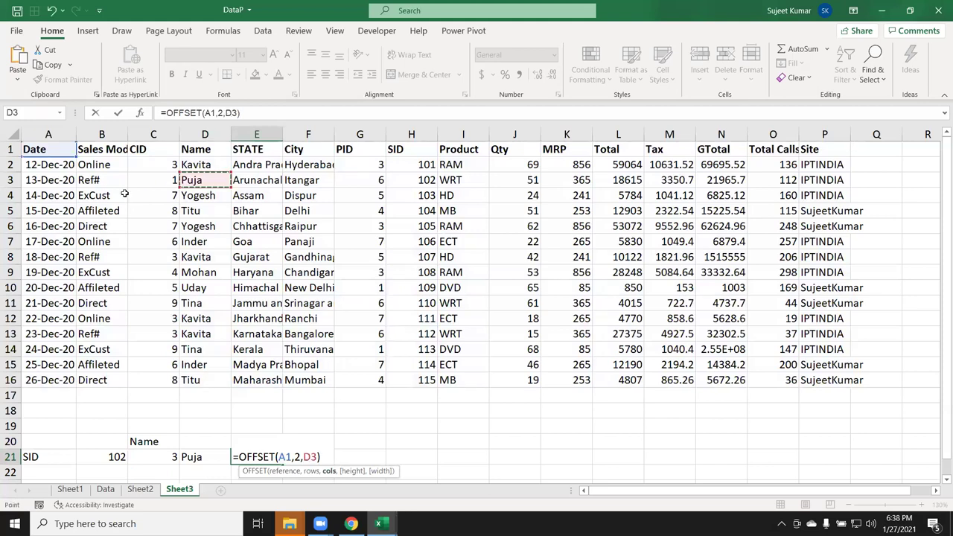
key("ctrl+Return")
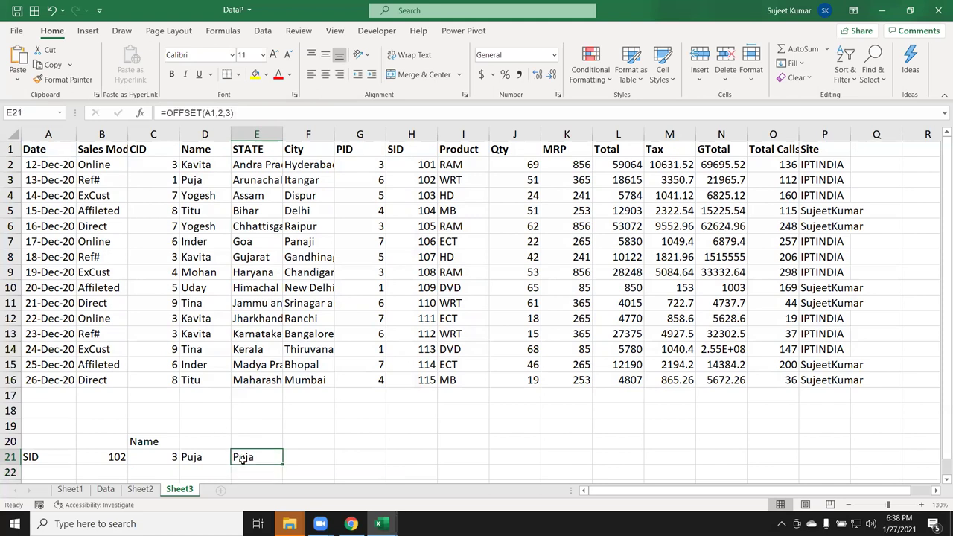
double_click(243, 459)
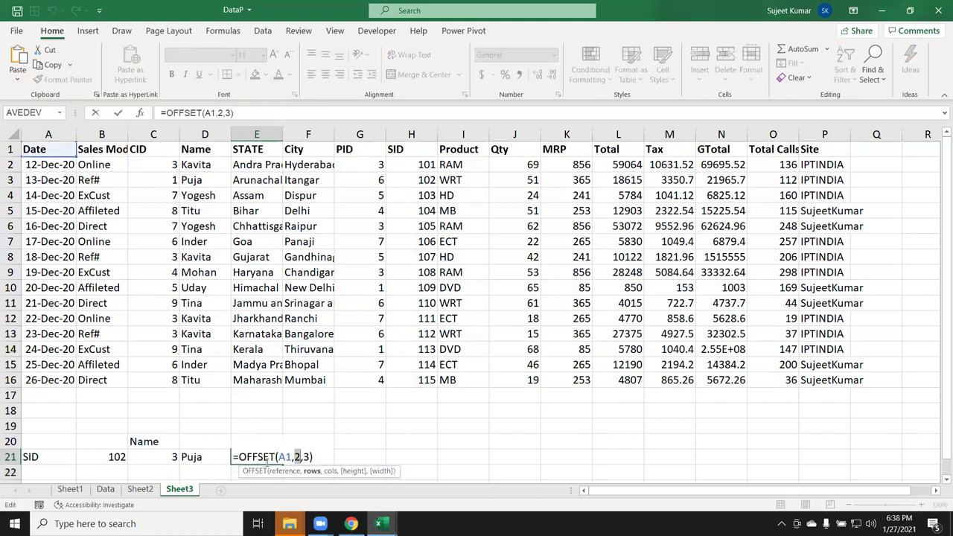
key("Escape")
double_click(134, 457)
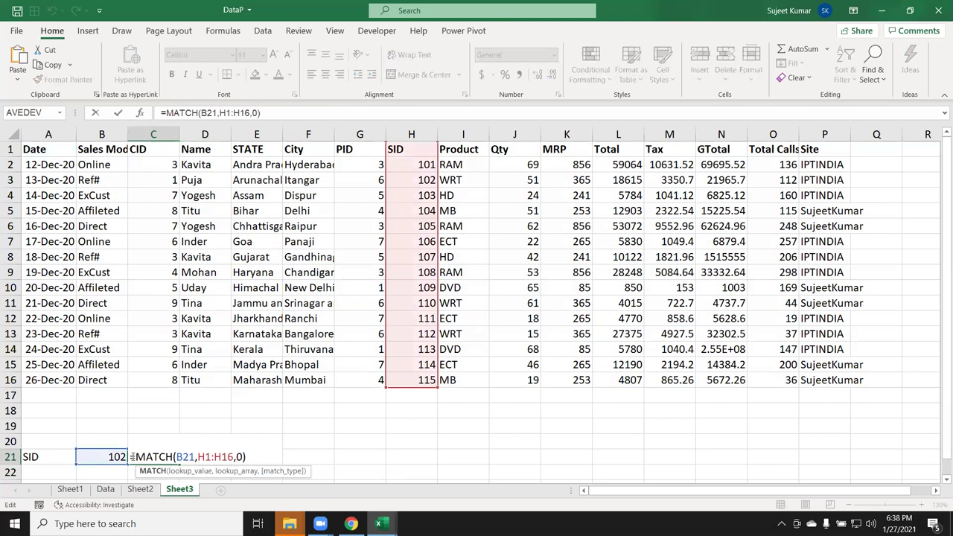
key("Escape")
- Change E21's row offset from 2 to C21-1, giving =OFFSET(A1,C21-1,3)
double_click(242, 457)
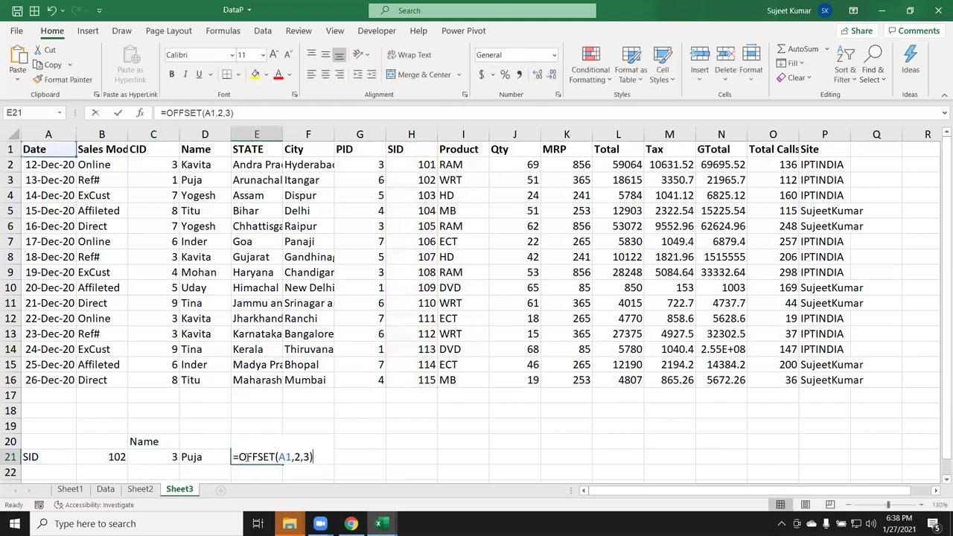
left_click(294, 457)
key("BackSpace")
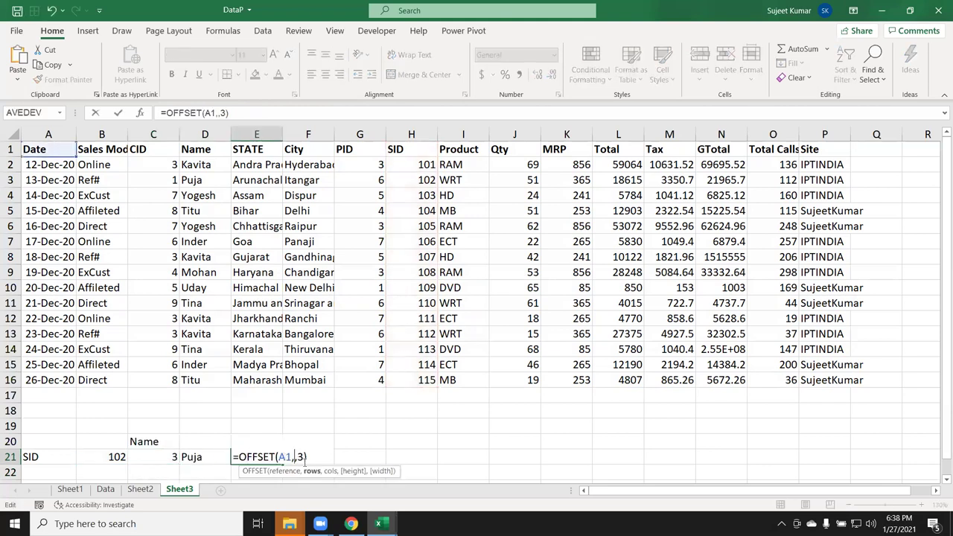
left_click(158, 457)
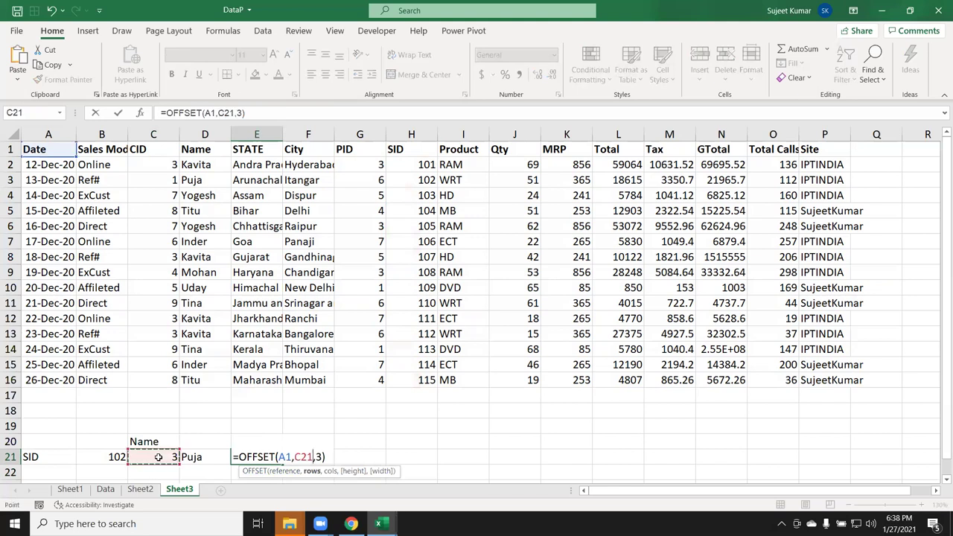
type("-1")
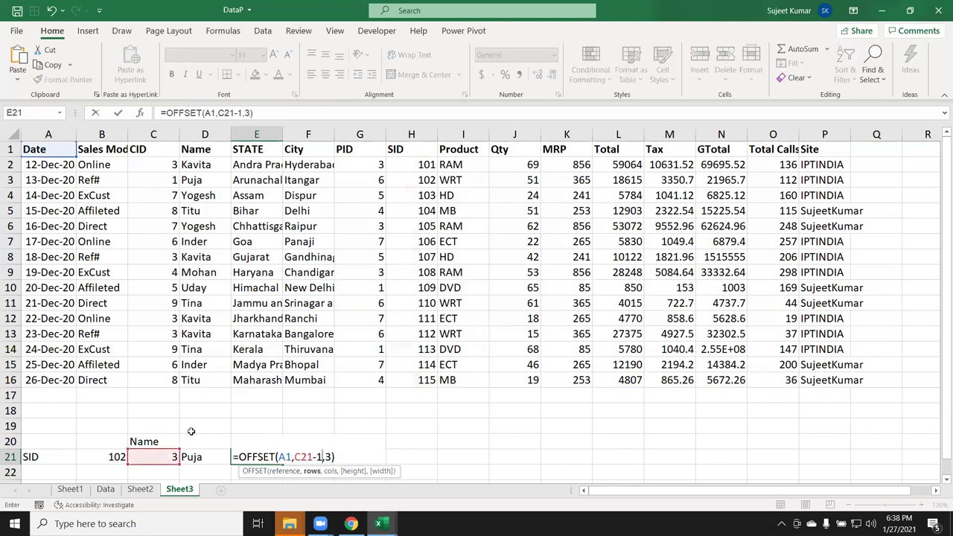
key("Return")
key("Up")
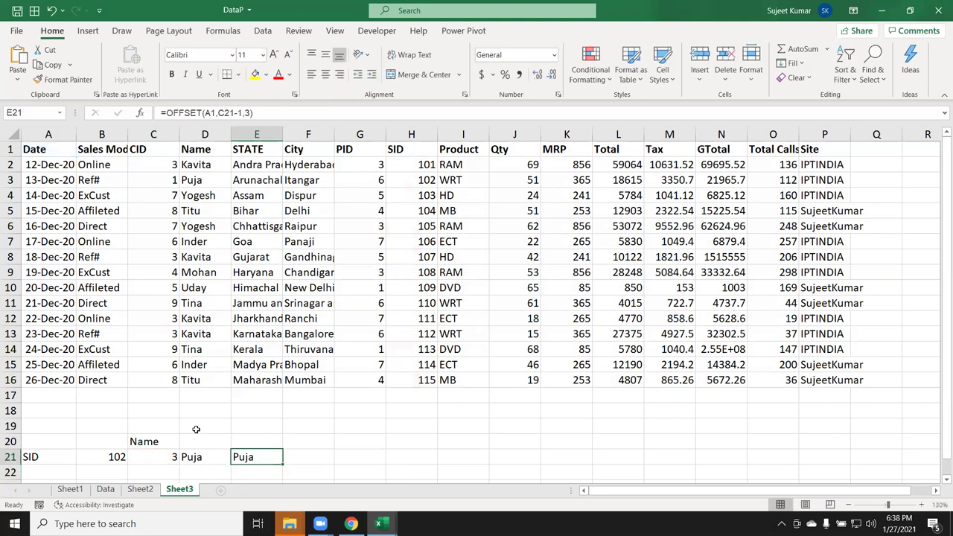
- Enter SID 103, then SID 105, in B21
key("Left")
key("Left")
key("Left")
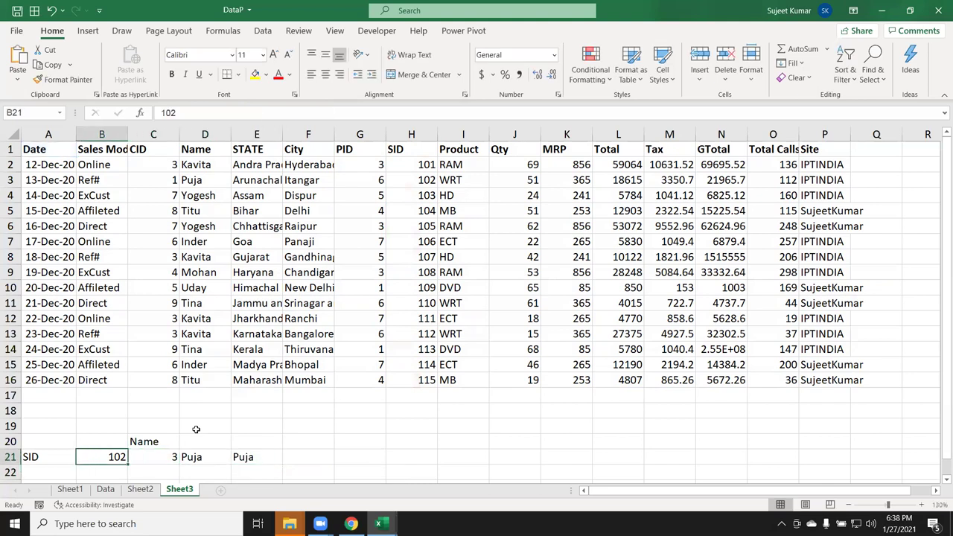
type("103")
key("Return")
key("Up")
type("105")
key("Return")
- Check that D21's INDEX/MATCH and E21's OFFSET formulas now return Yogesh
key("Up")
key("Right")
key("Right")
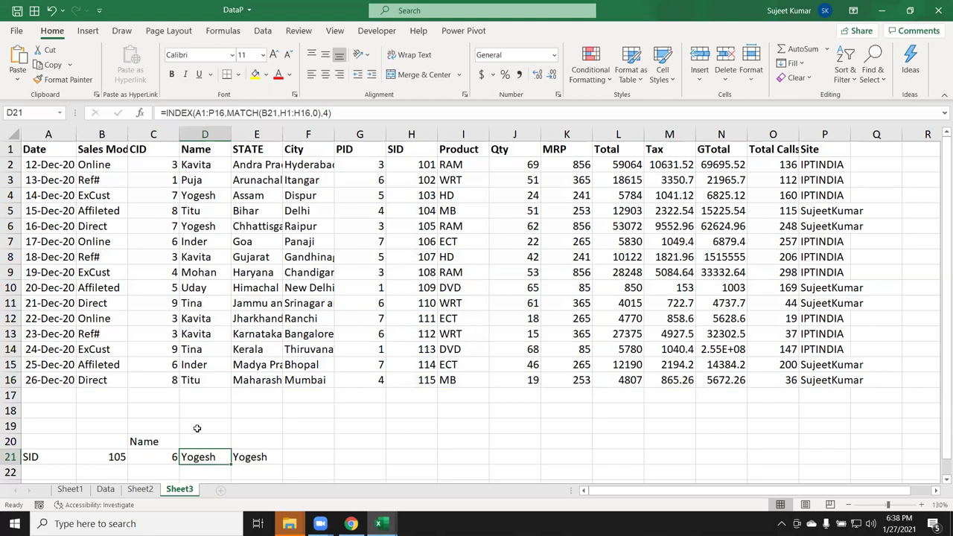
key("F2")
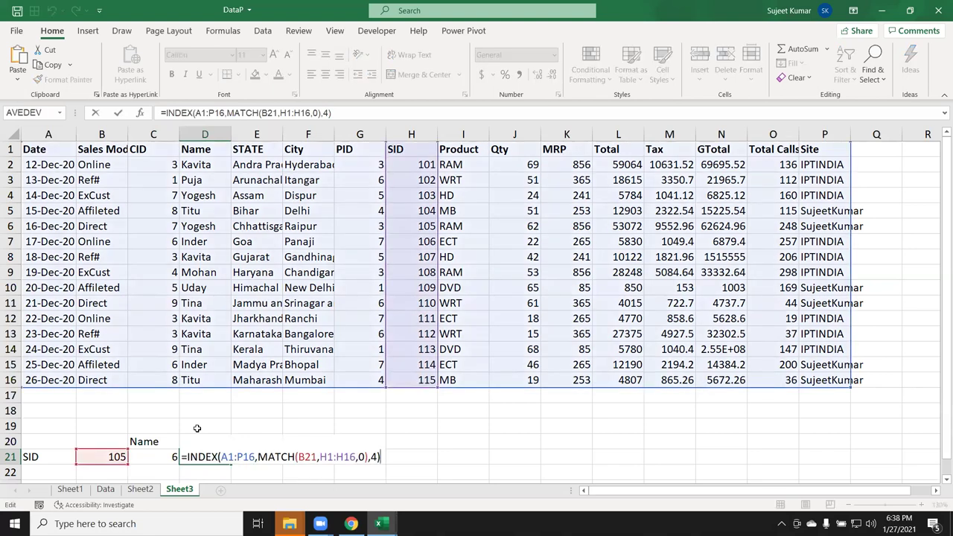
key("Escape")
key("Right")
key("F2")
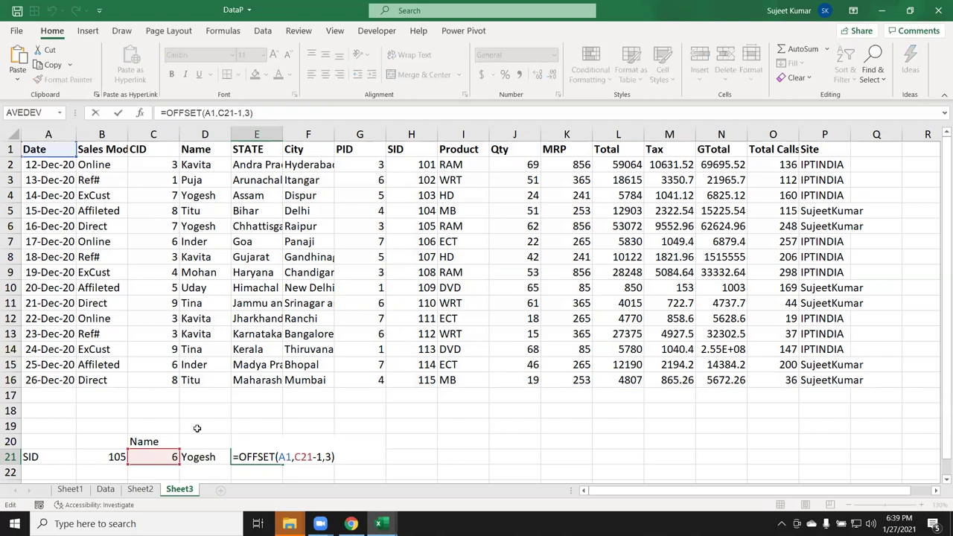
key("ctrl+Return")
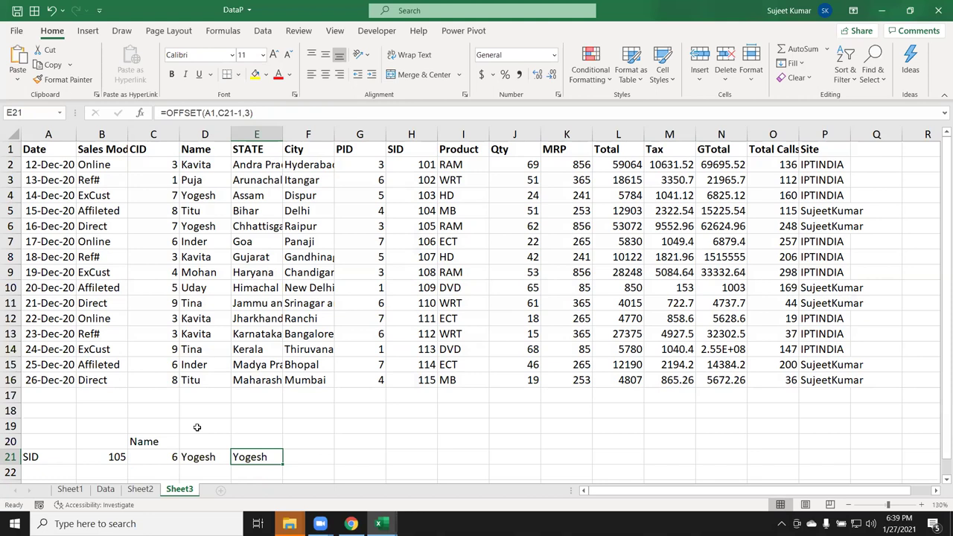
- Select the whole MATCH formula text in C21 for copying
left_click(146, 457)
double_click(146, 457)
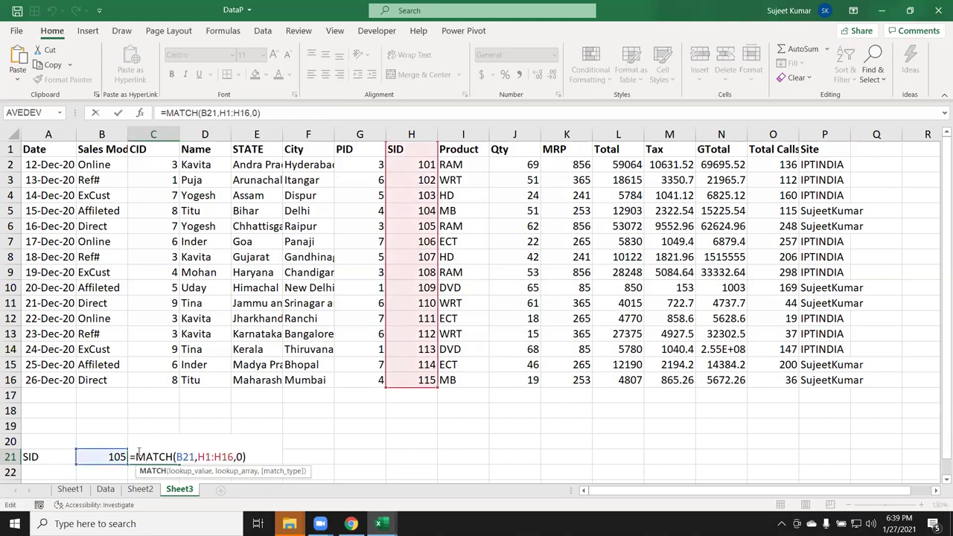
left_click_drag(137, 456, 262, 467)
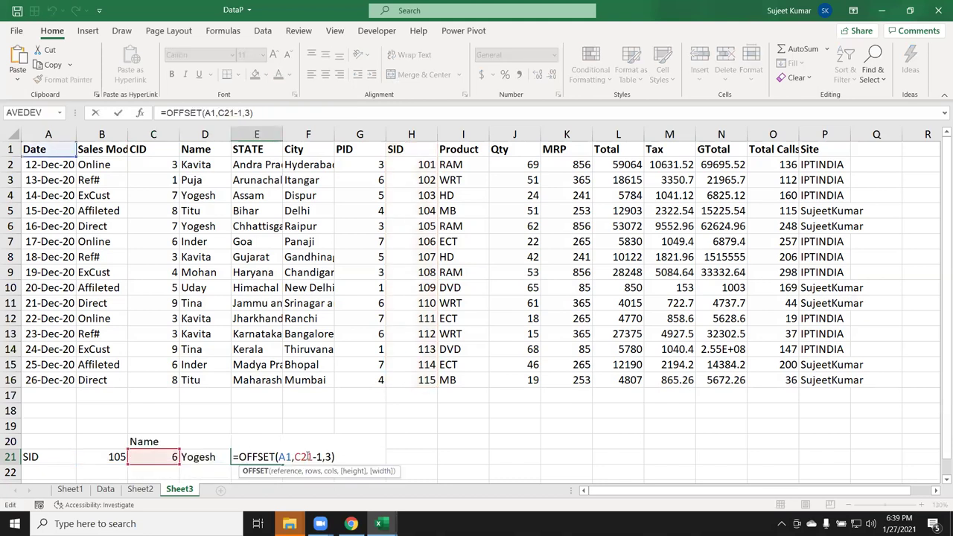
- Replace C21 in E21 with MATCH(B21,H1:H16,0), giving =OFFSET(A1,MATCH(B21,H1:H16,0)-1,3)
double_click(304, 458)
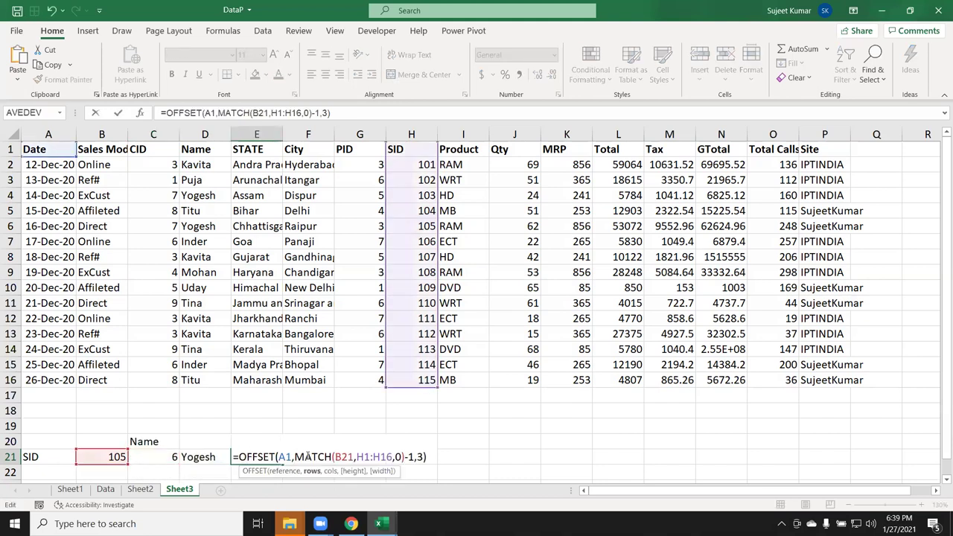
key("Return")
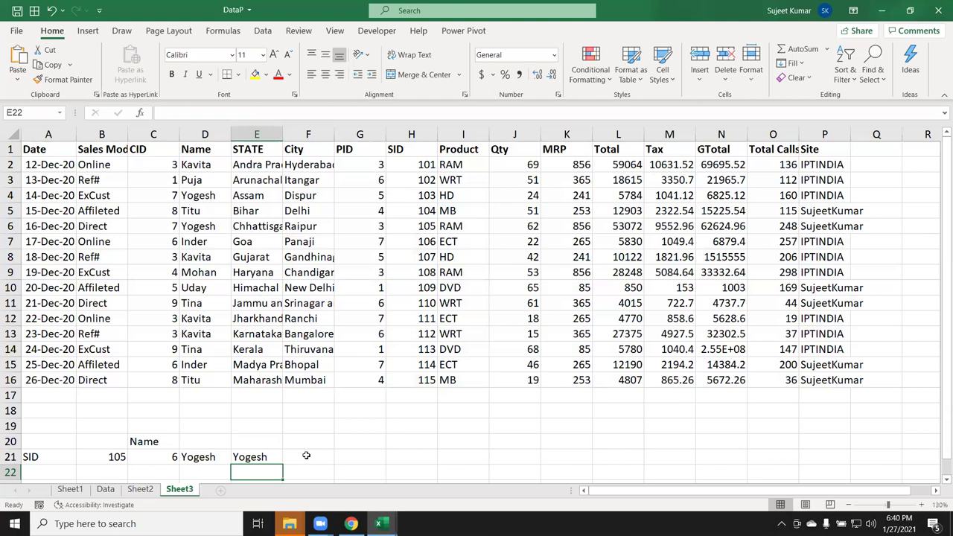
scroll(350, 372, "down", 1)
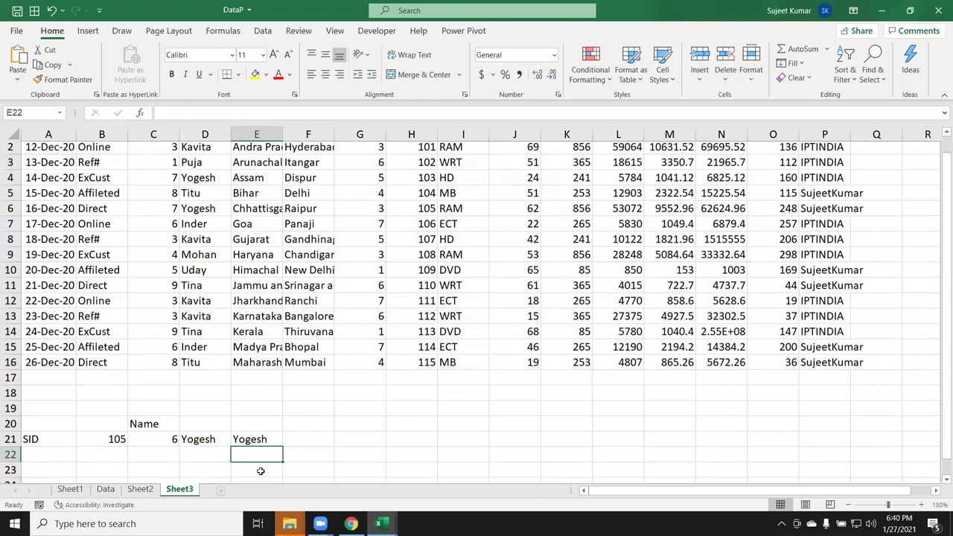
scroll(410, 224, "up", 1)
- Copy Sheet3's G1:P16 block into a new sheet, then undo the plain paste
left_click_drag(378, 148, 819, 382)
key("ctrl+c")
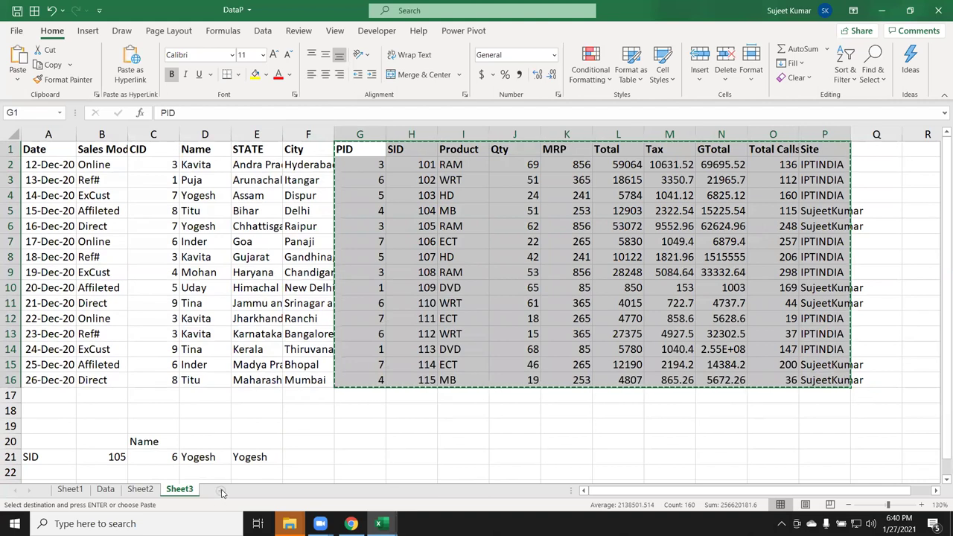
left_click(220, 490)
key("ctrl+v")
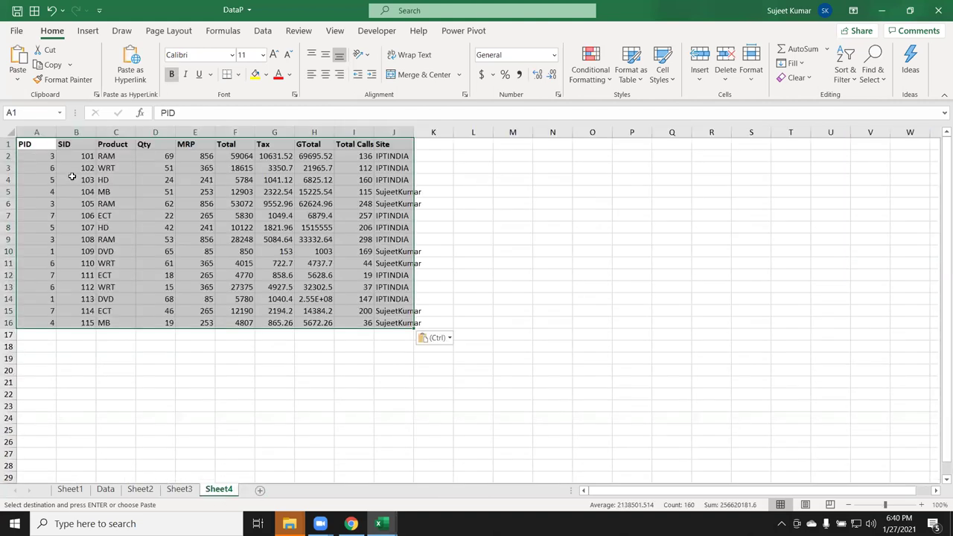
key("ctrl+z")
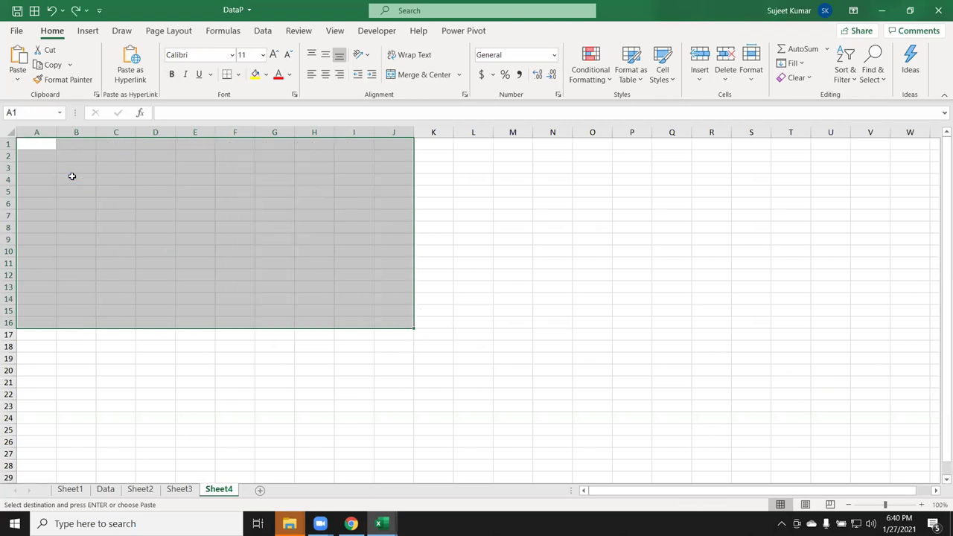
- Paste the copied block at A1 with Paste Special Transpose
left_click(46, 146)
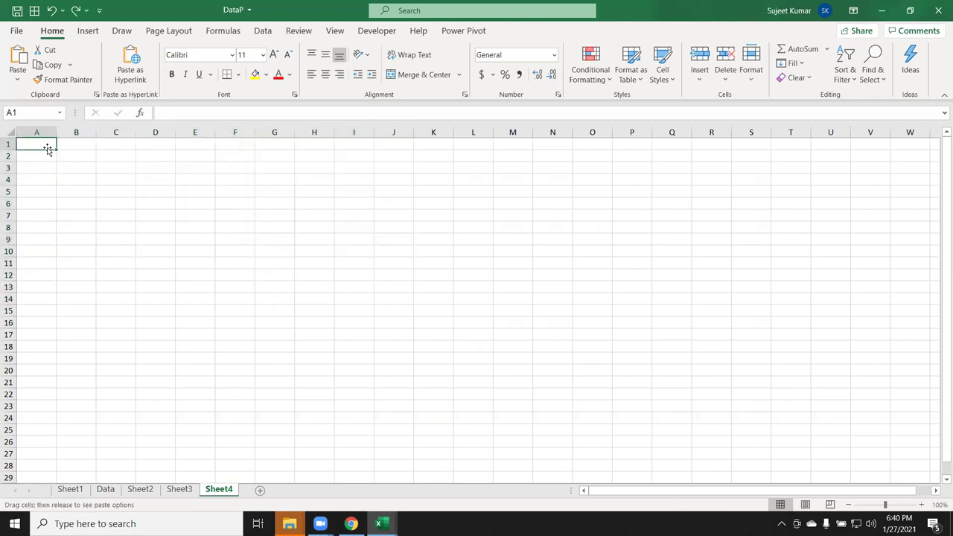
right_click(46, 146)
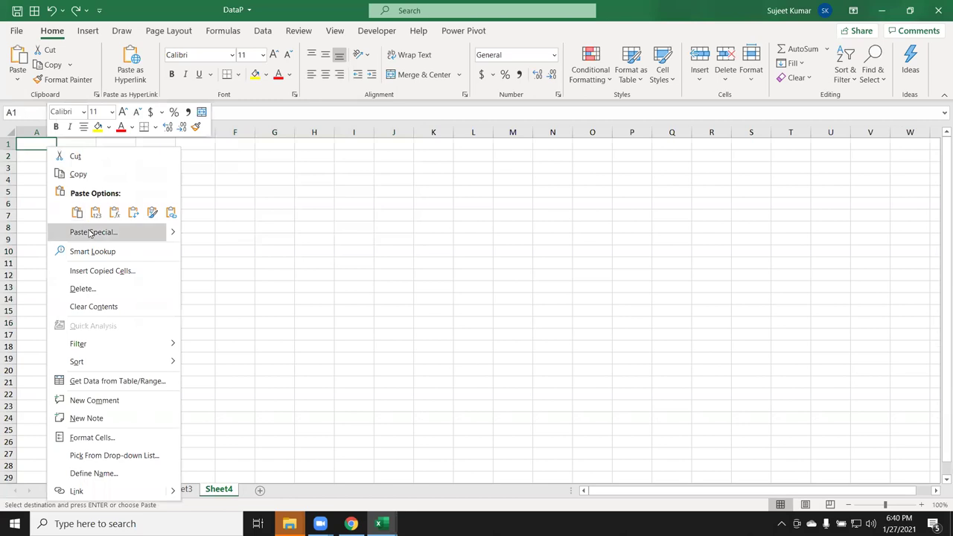
left_click(89, 231)
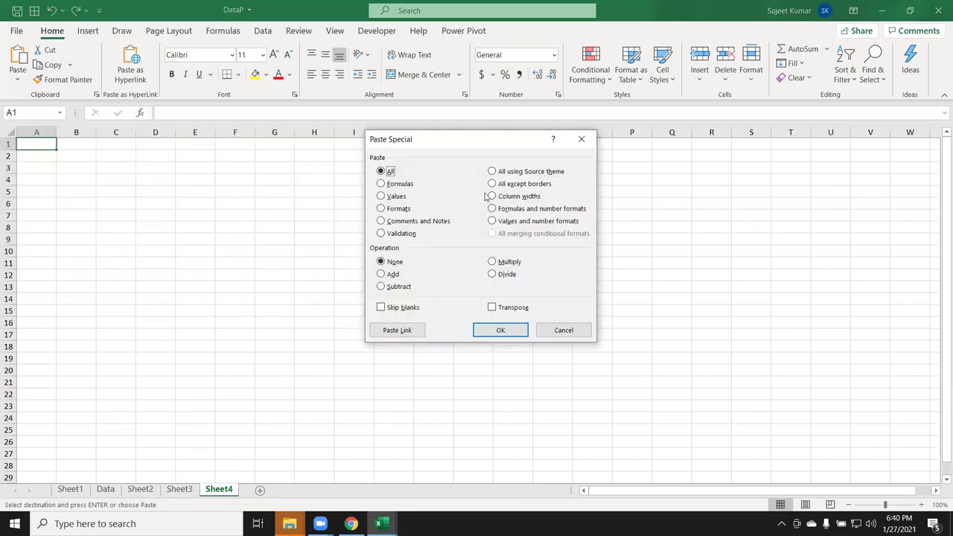
left_click(492, 307)
left_click(501, 330)
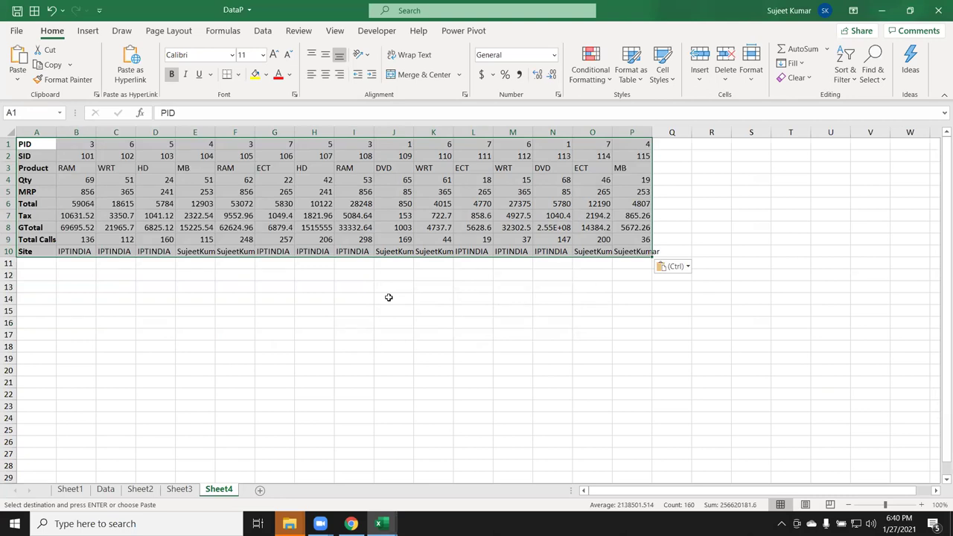
- Delete the PID row so SIDs 101–115 fill B1:P1, then select B13
key("Right")
key("Right")
key("Right")
key("Right")
key("Right")
key("Right")
key("Right")
key("Right")
key("Right")
key("Right")
key("Right")
key("Right")
key("Right")
key("Right")
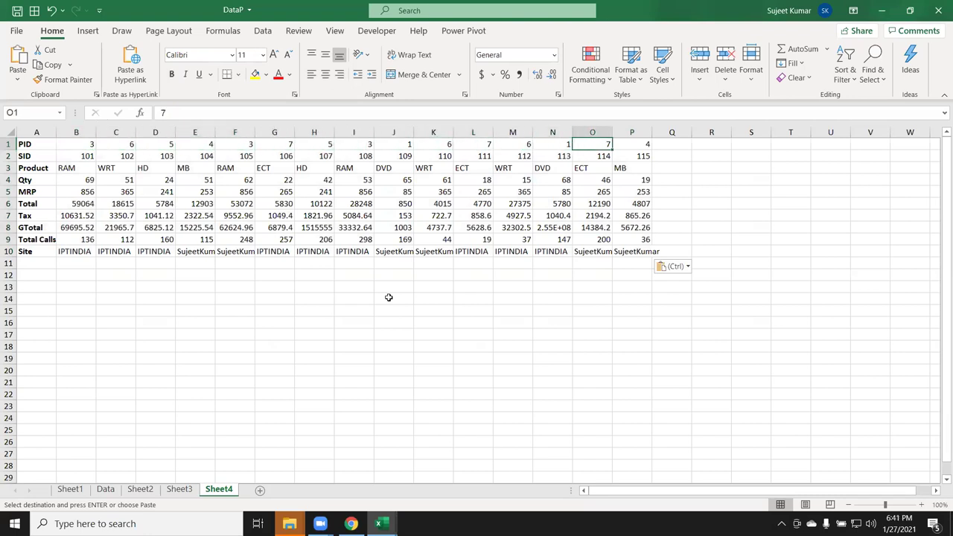
key("Right")
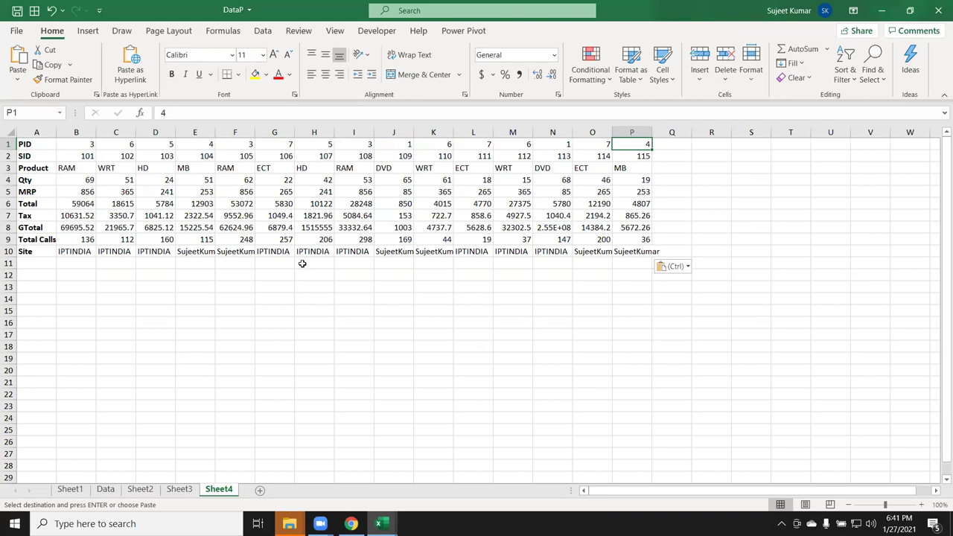
left_click(7, 143)
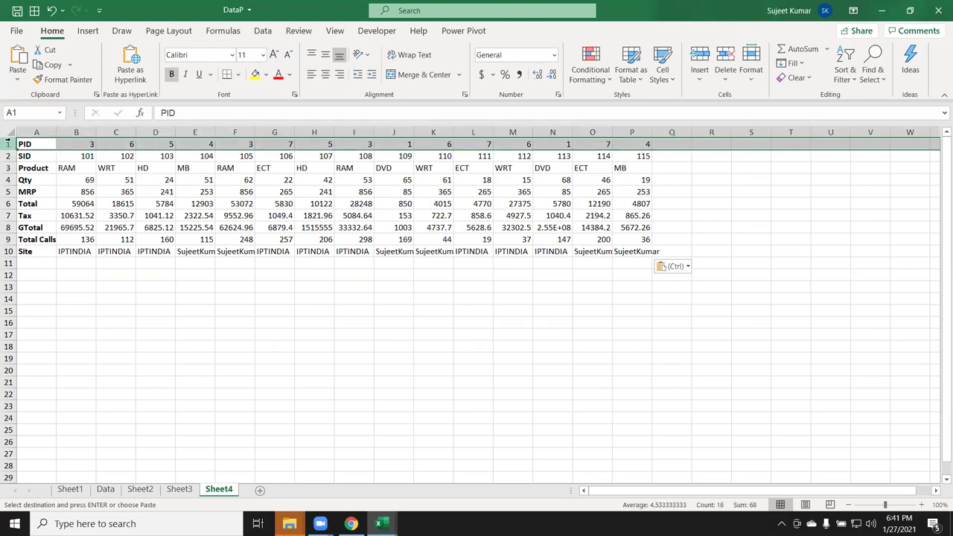
key("ctrl+minus")
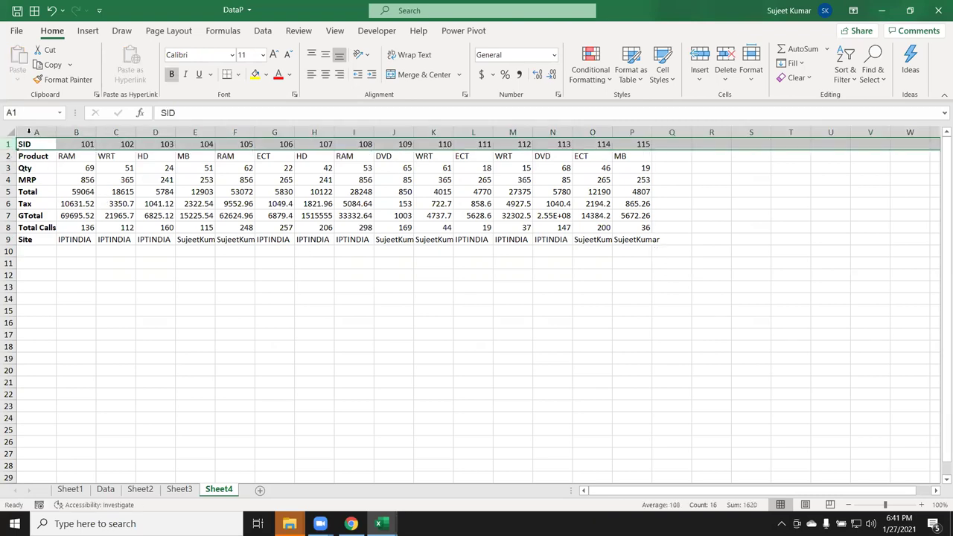
left_click_drag(80, 142, 630, 118)
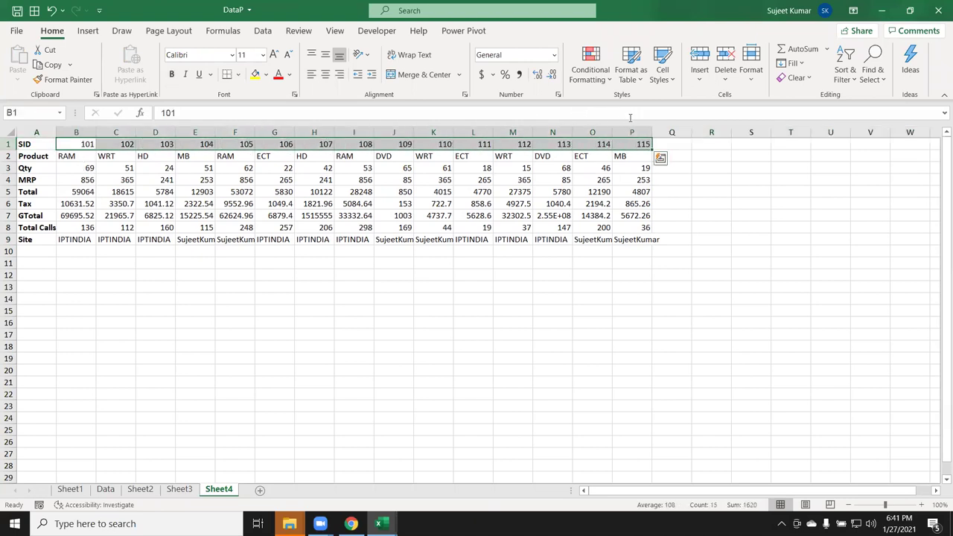
left_click(73, 287)
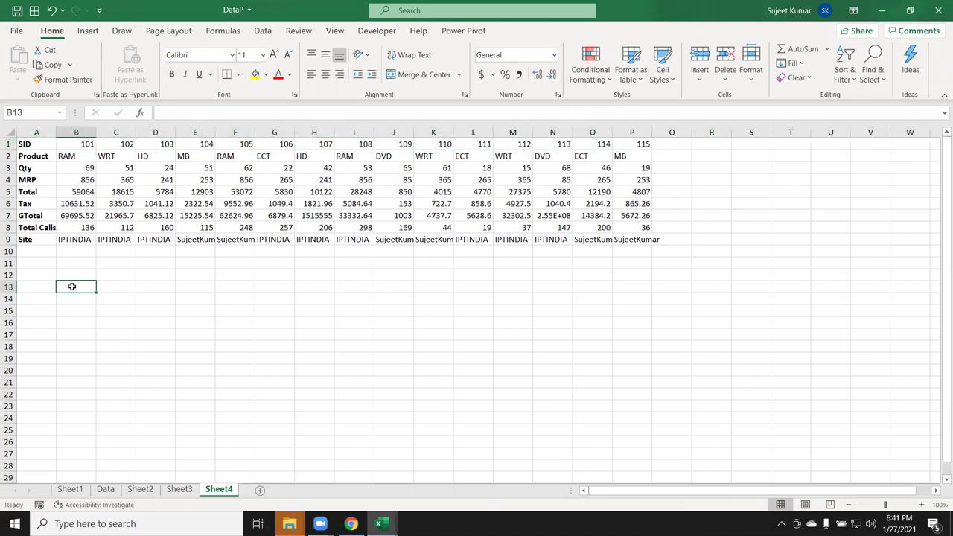
- Enter SID 104 in B13 and the header Qty in C12
type("104")
key("Tab")
key("Up")
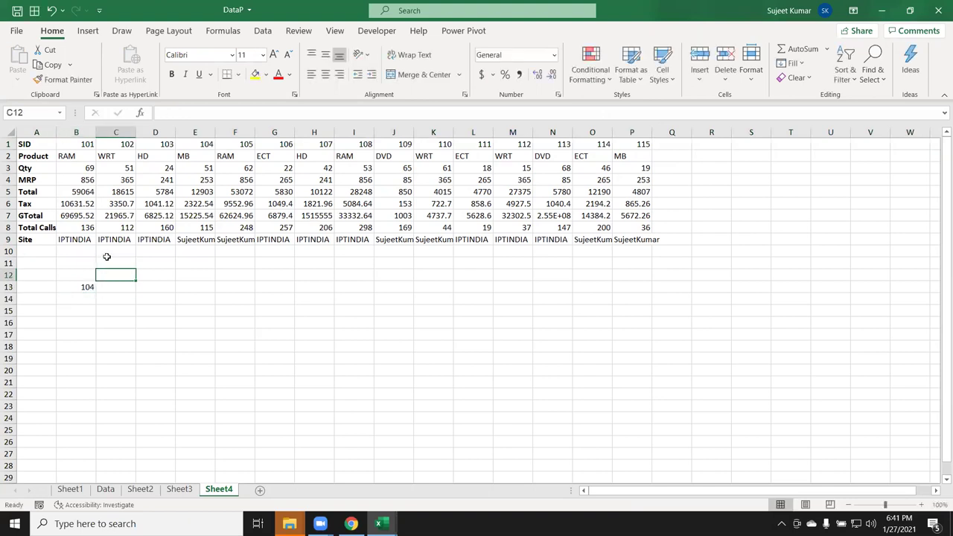
type("Qty")
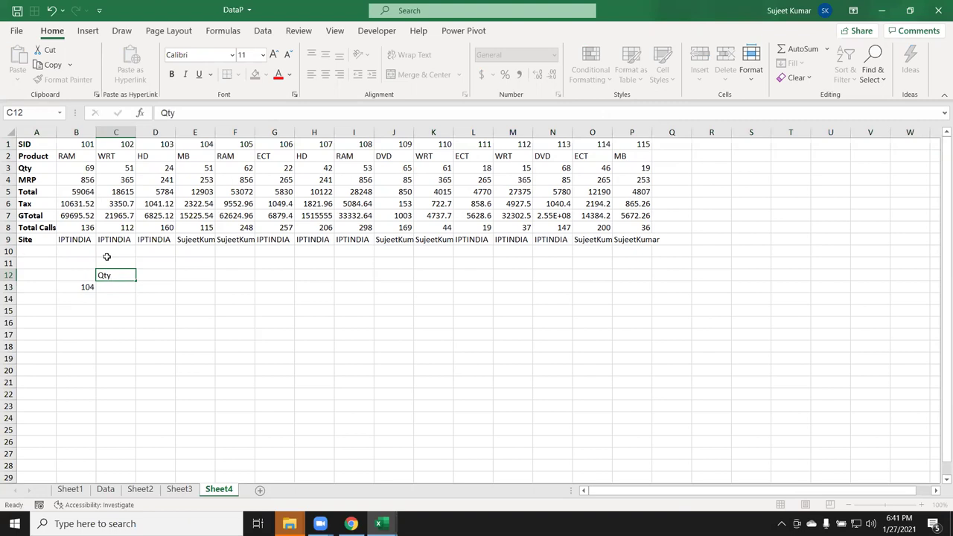
key("Return")
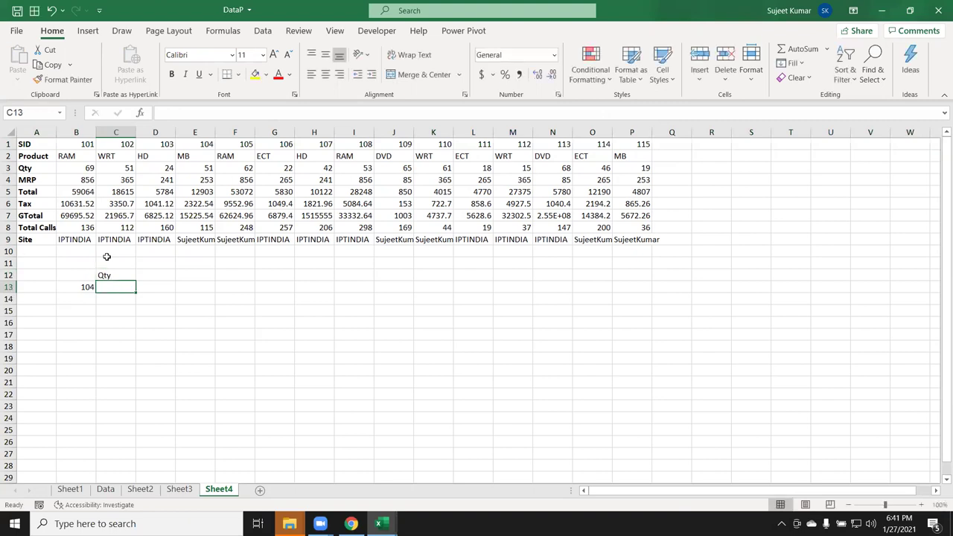
key("Up")
key("Down")
- Enter =HLOOKUP(B13,1:9,3,0) in C13 to return the Qty 51
type("=m")
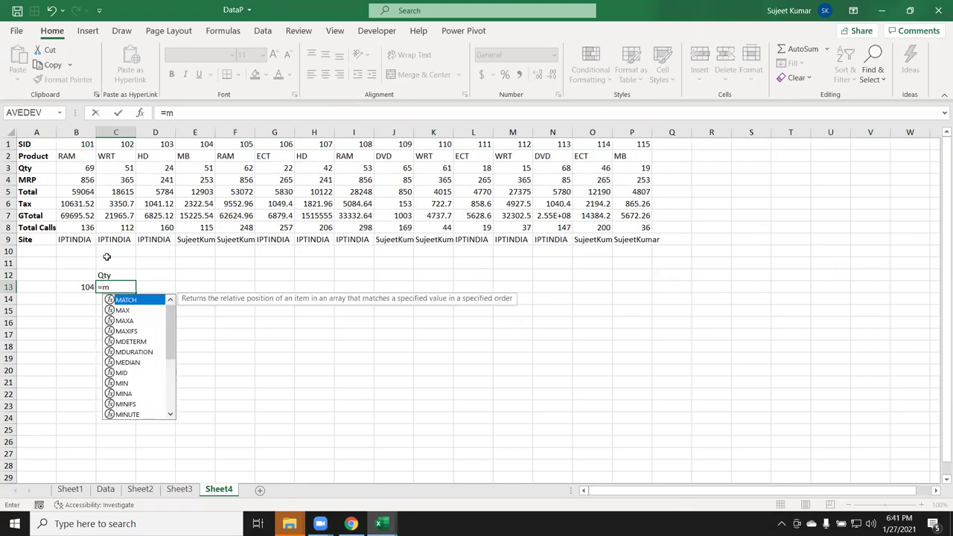
key("Escape")
type("=hlo")
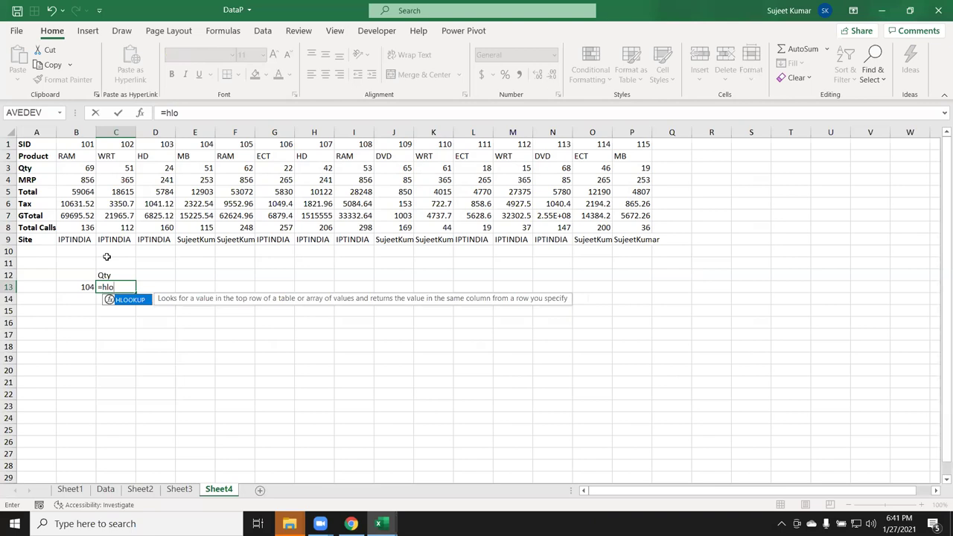
key("Tab")
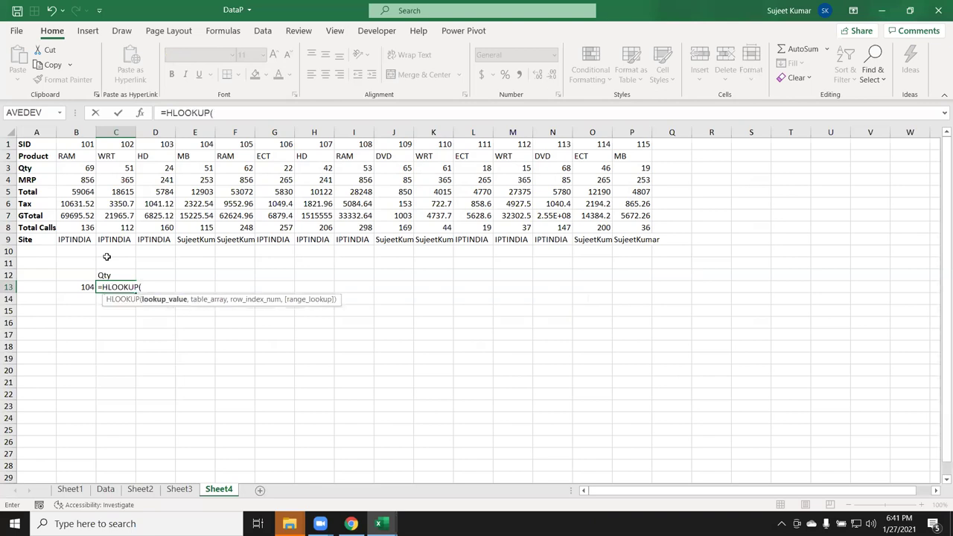
left_click(88, 285)
type(",")
mouse_move(11, 144)
left_mouse_down()
mouse_move(25, 228)
mouse_move(119, 239)
left_mouse_up()
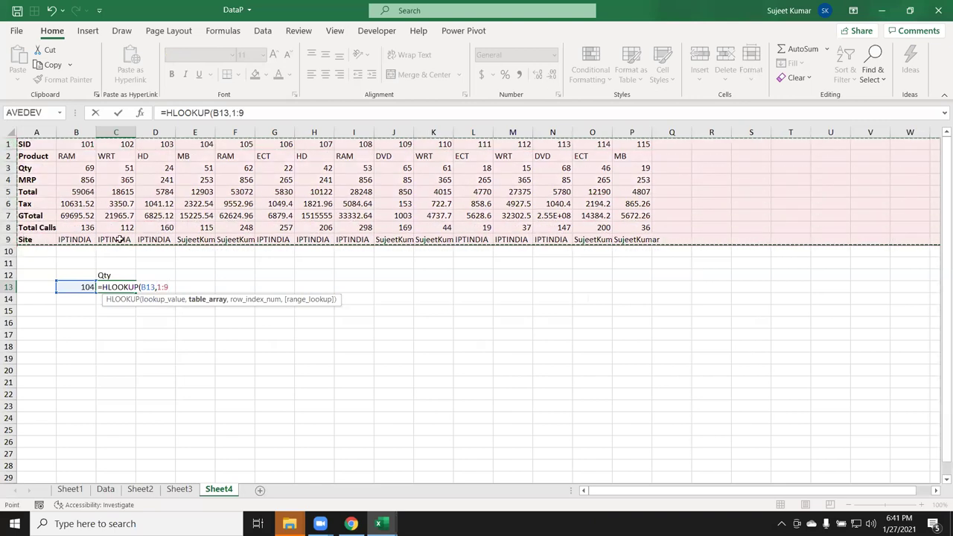
type(",")
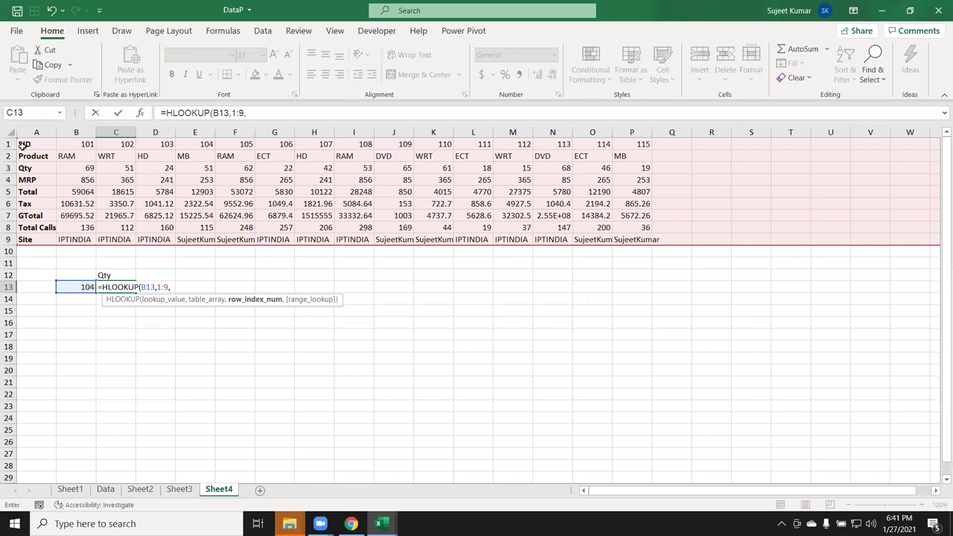
type("3")
type(",0)")
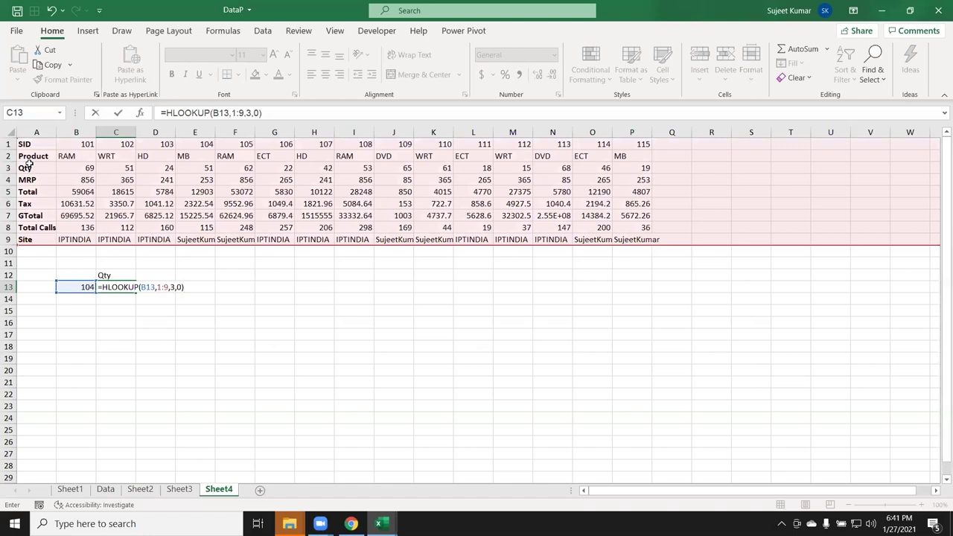
key("Return")
key("Up")
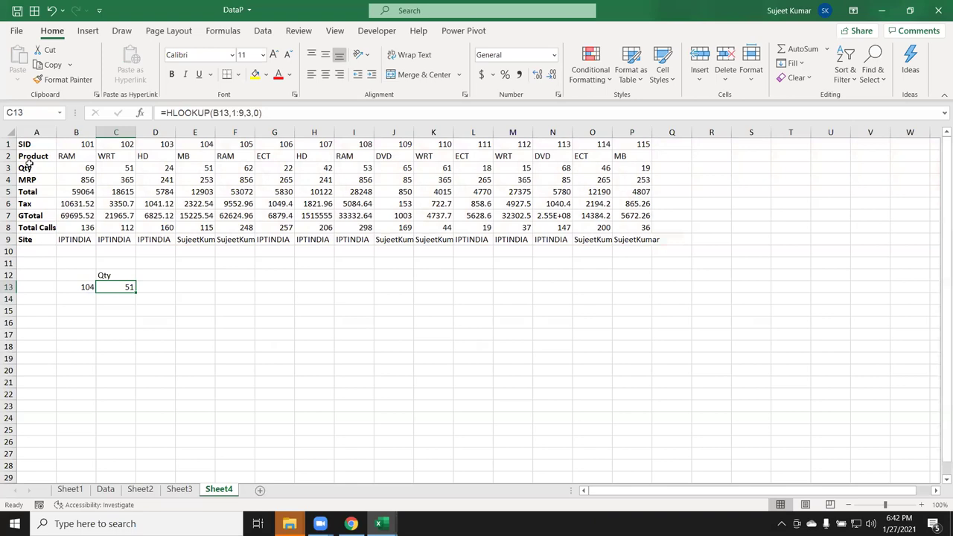
- Dismiss the multiple-selection warning and move the HLOOKUP result from C13 to G13
left_click(114, 274)
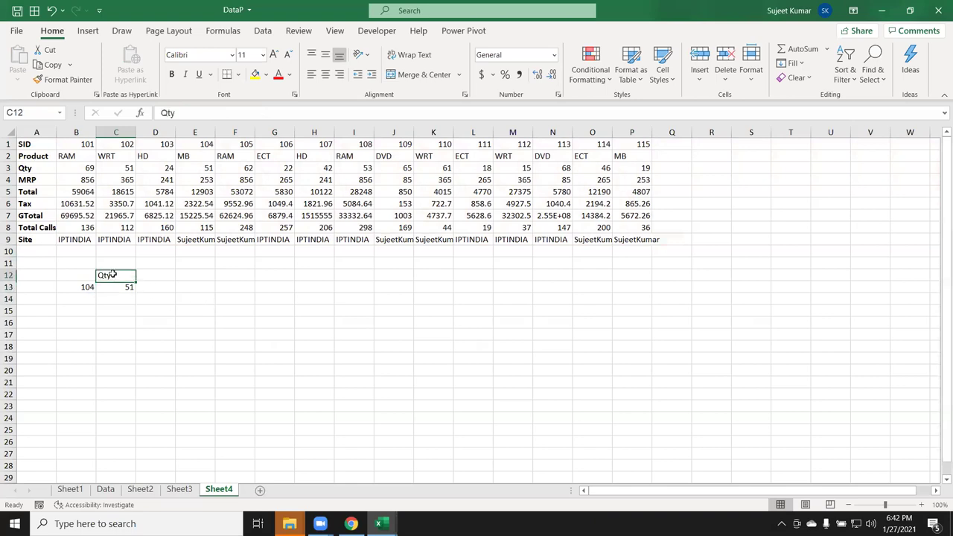
left_click(77, 289, "ctrl")
key("ctrl+c")
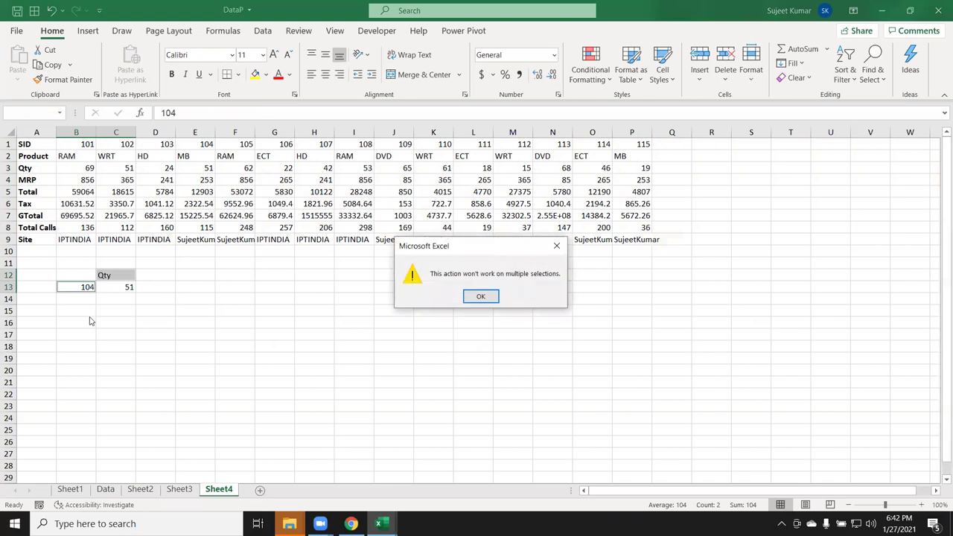
key("Return")
left_click(113, 322)
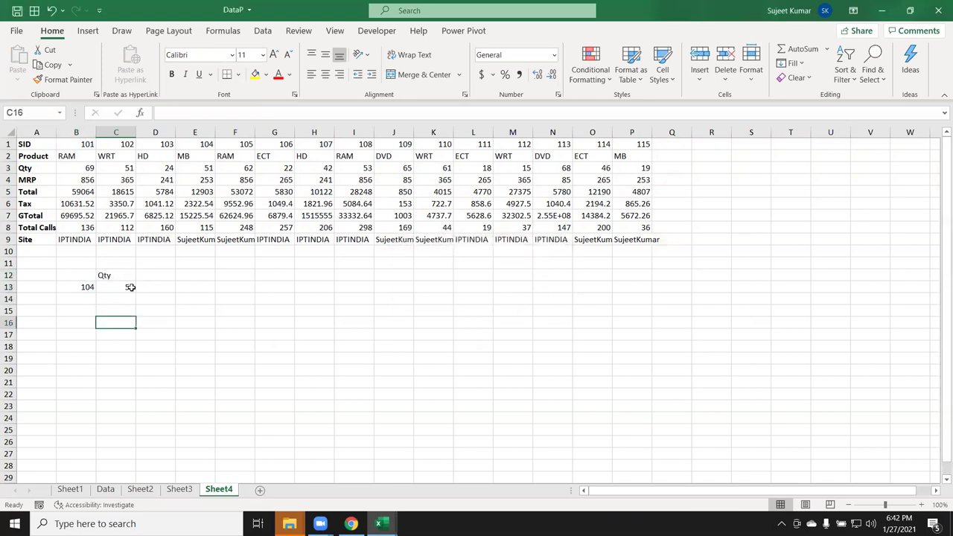
left_click(131, 288)
left_click_drag(133, 293, 292, 293)
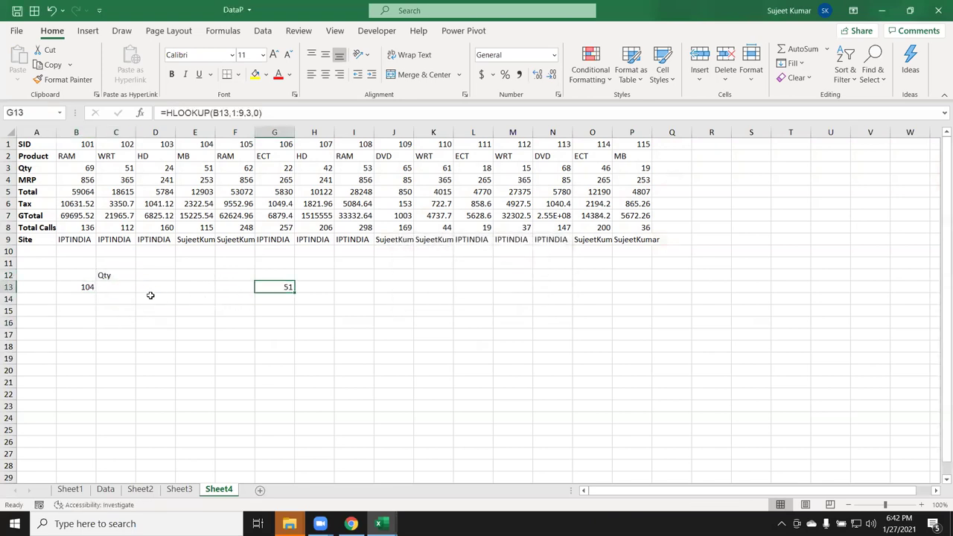
left_click(128, 289)
- Enter =MATCH(B13,A1:P1,0) in C13 so it returns 5, SID 104's column position
type("=ma")
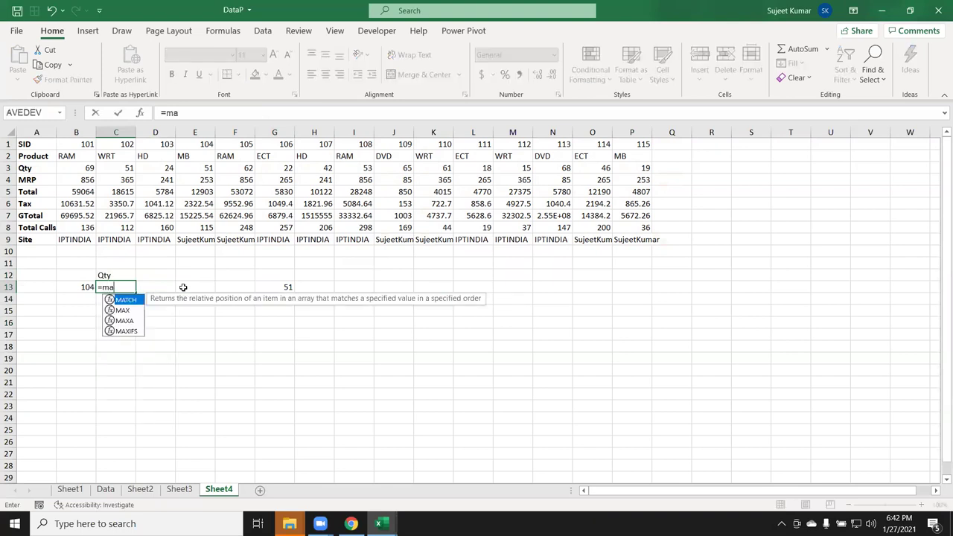
key("Tab")
key("Left")
type(",")
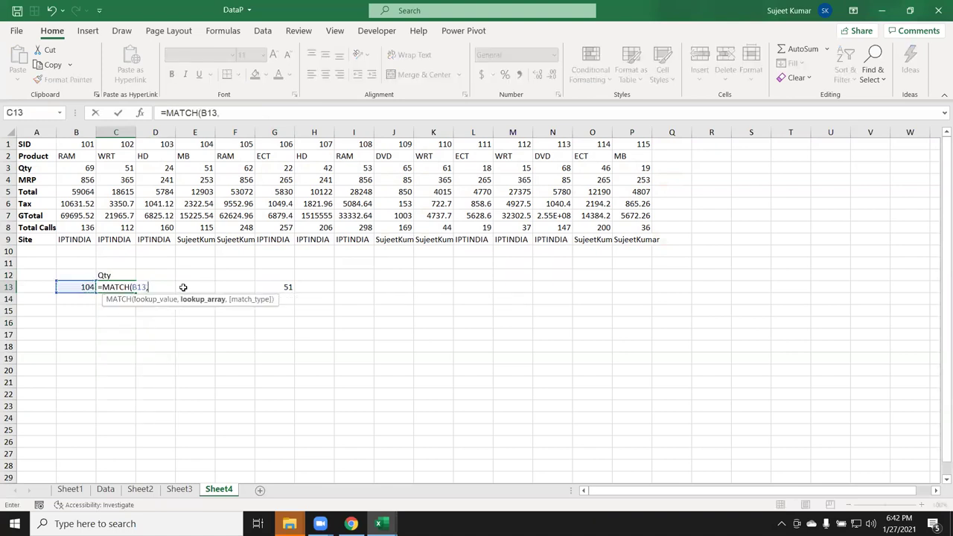
left_click_drag(36, 143, 631, 144)
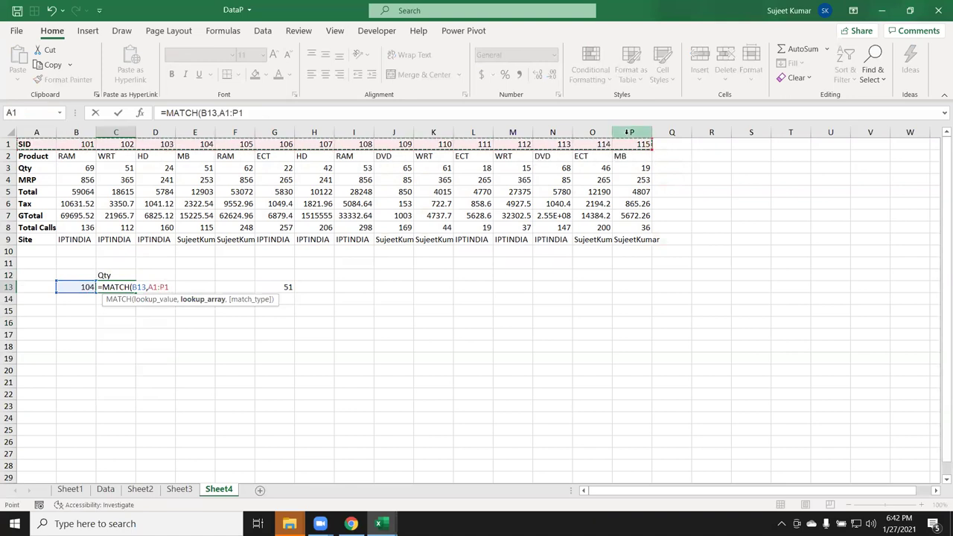
type(",0)")
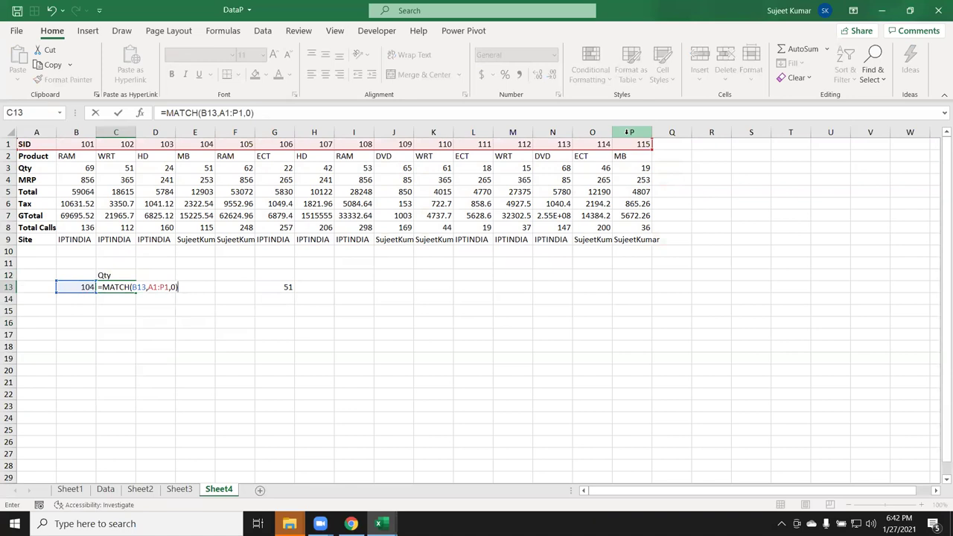
key("Return")
key("Up")
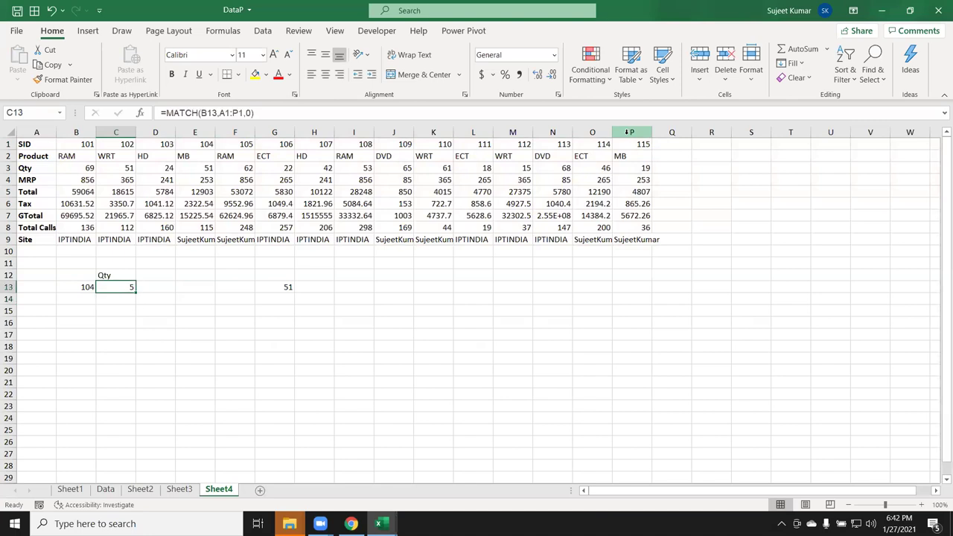
- Start an INDEX formula in D13 over the table range A1:P9
key("Right")
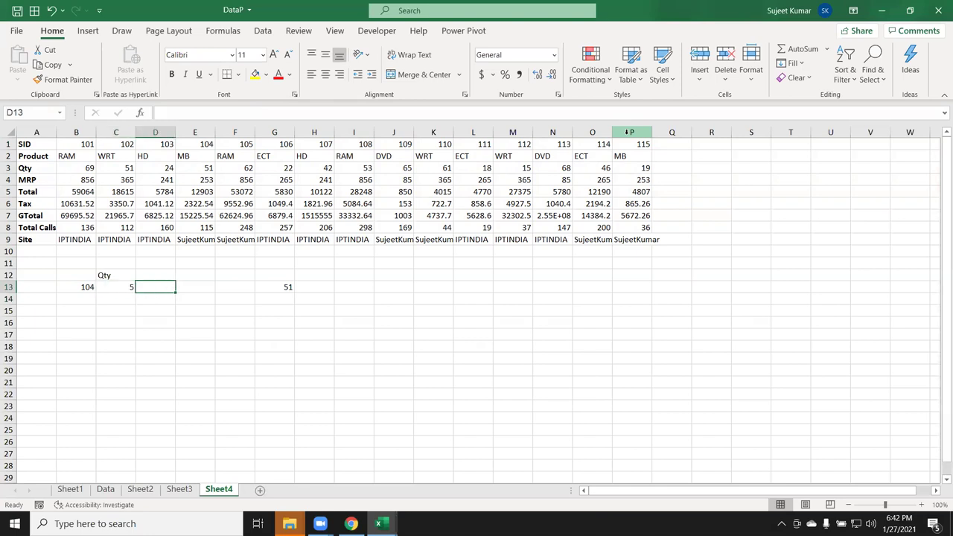
type("=ind")
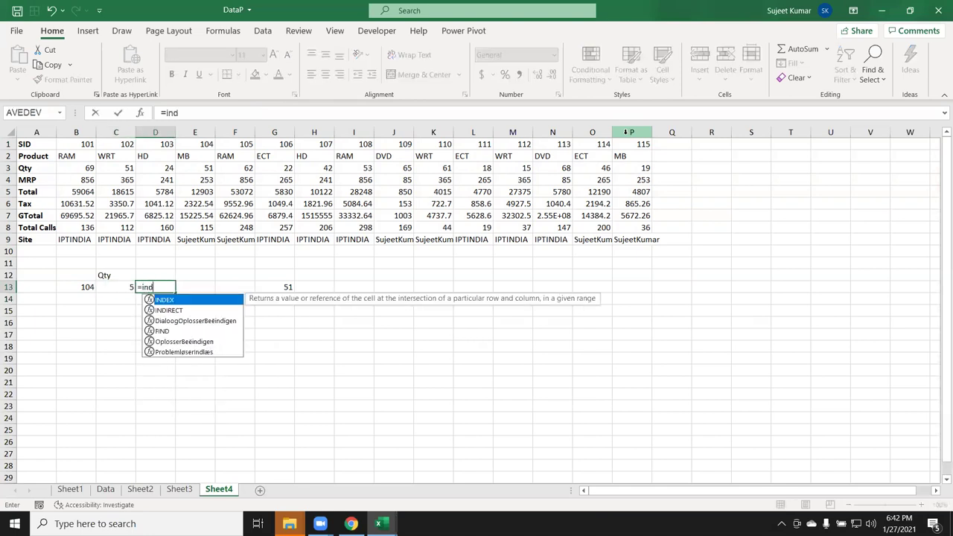
key("Tab")
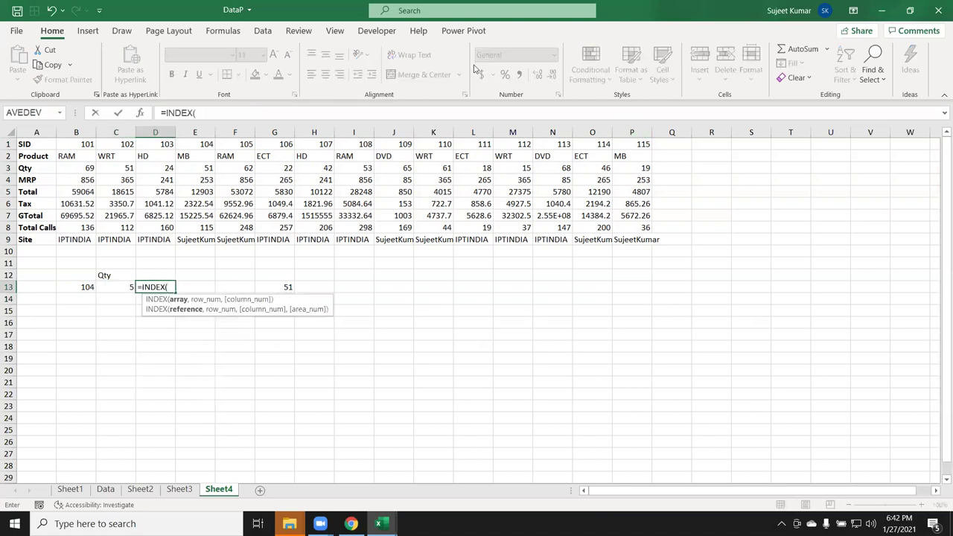
left_click(47, 145)
left_click_drag(47, 145, 624, 234)
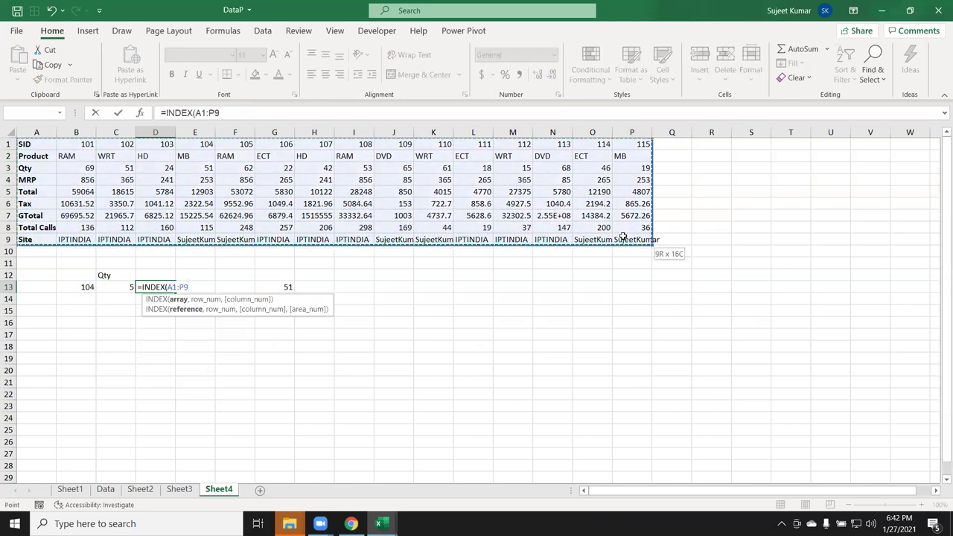
type(",")
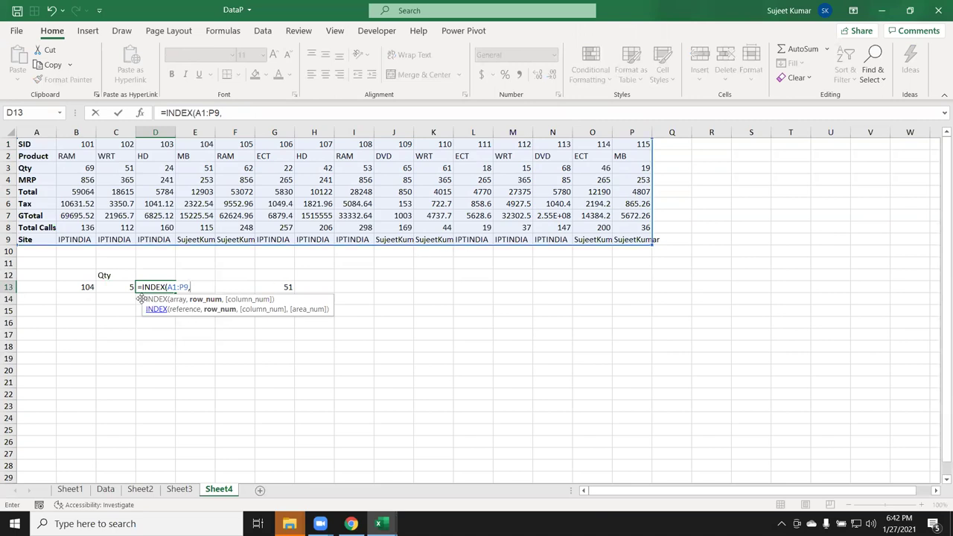
- Complete it as =INDEX(A1:P9,3,C13), using row 3 and C13's match position
left_click(119, 289)
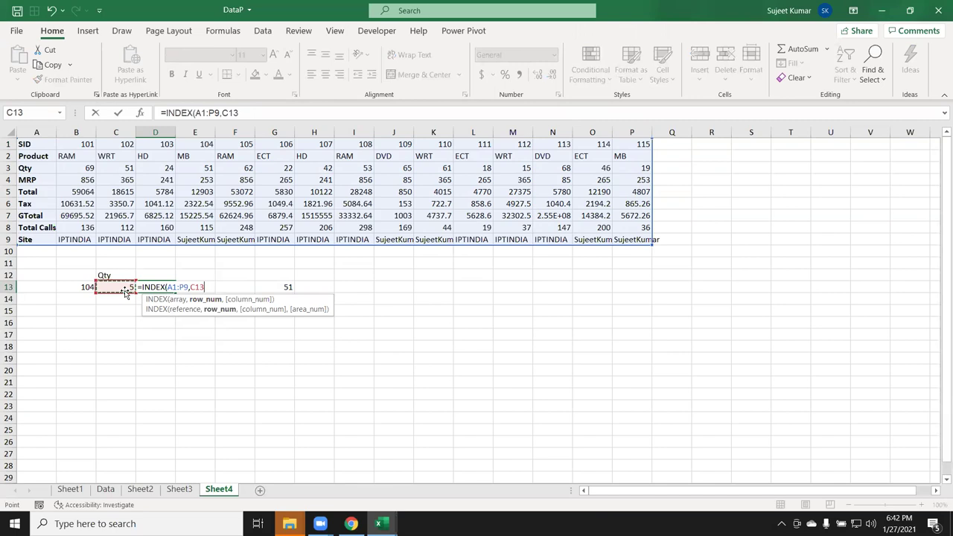
key("BackSpace")
key("BackSpace")
key("BackSpace")
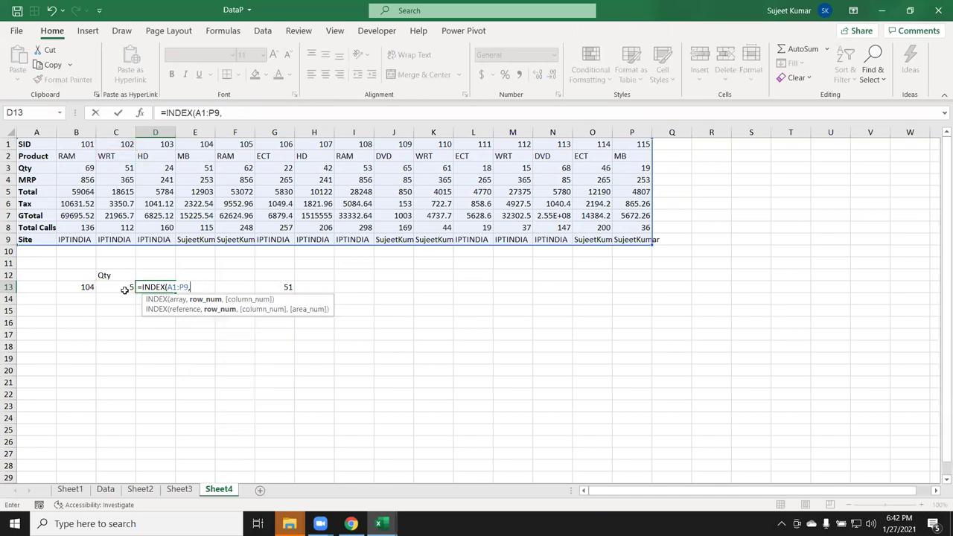
type("3,4")
key("BackSpace")
left_click(116, 289)
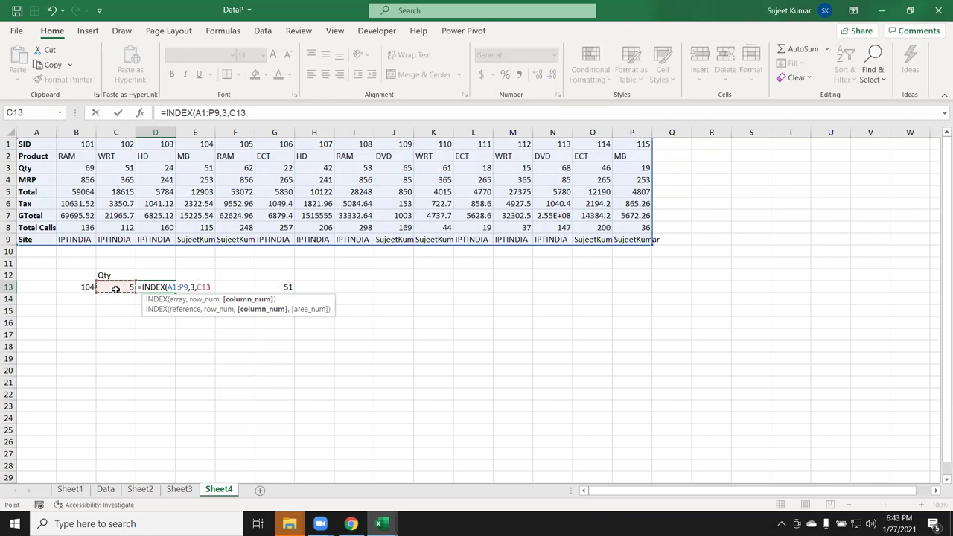
type(")")
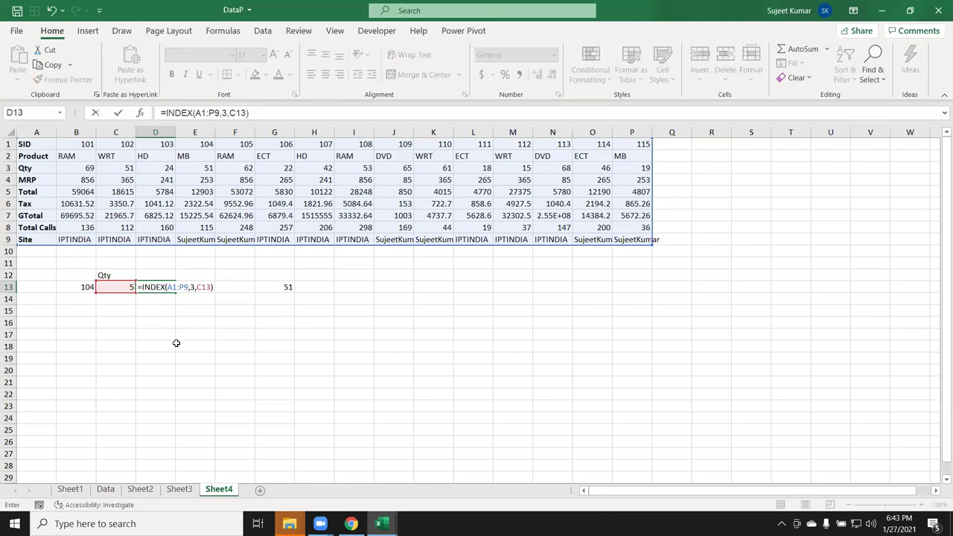
key("Return")
key("Up")
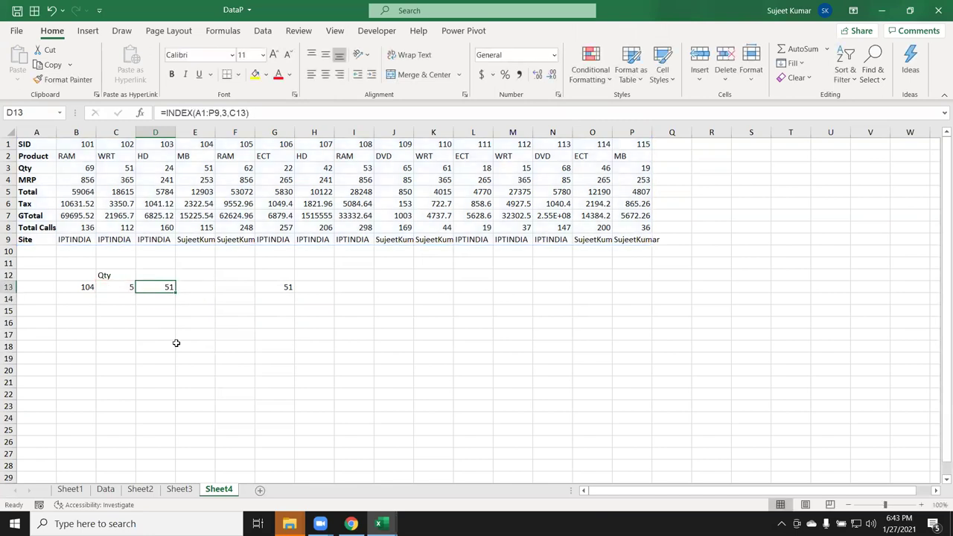
- Change the SID in B13 to 106 and verify D13 shows Qty 22
key("Left")
key("Left")
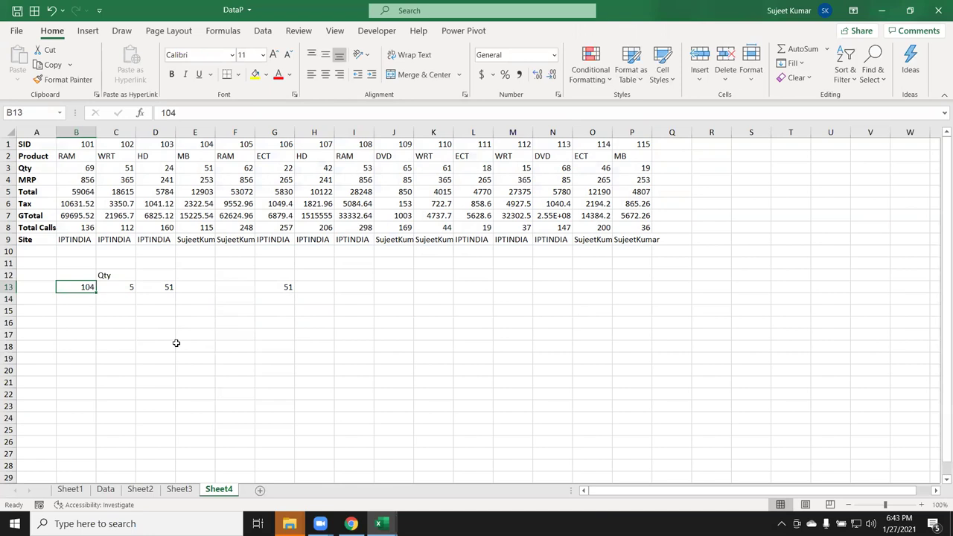
key("F2")
type("106")
key("Return")
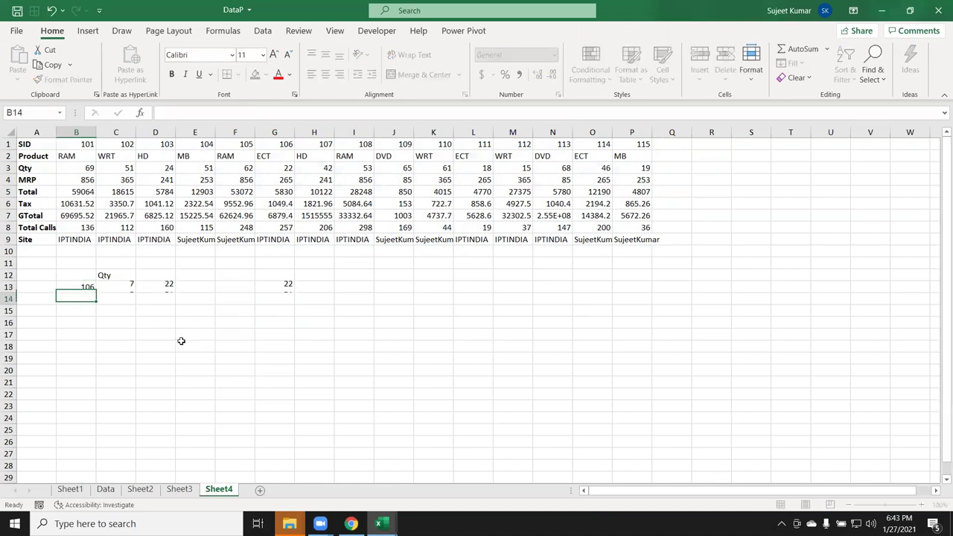
key("Up")
key("Right")
key("Right")
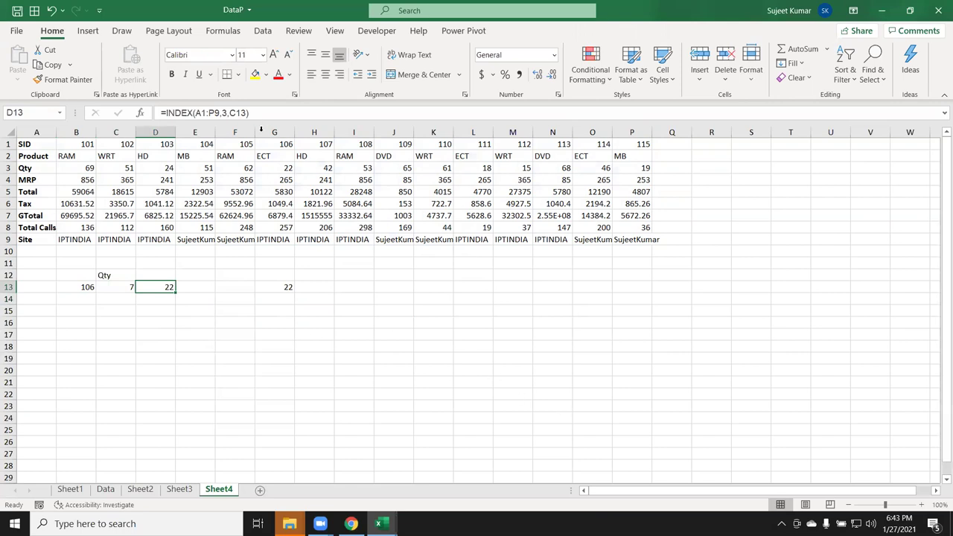
left_click(274, 166)
double_click(168, 286)
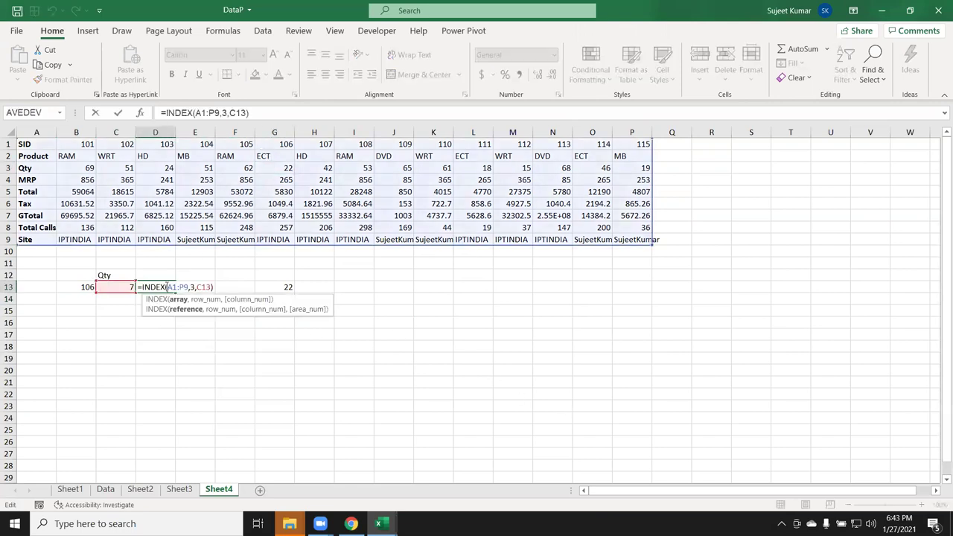
key("Escape")
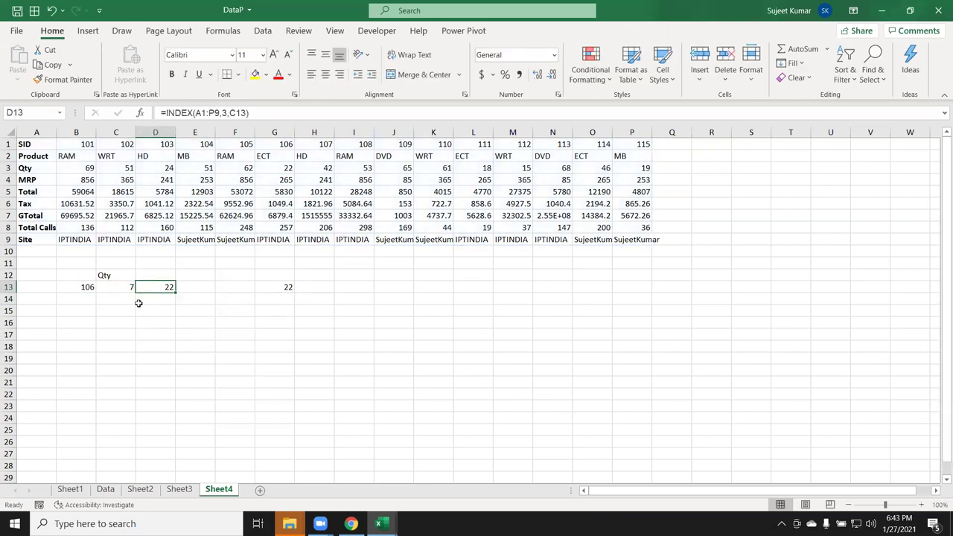
key("Right")
type("=off")
- Finish =OFFSET(A1,2,C13-1) in E13, also returning 22, then go to Sheet3
key("Tab")
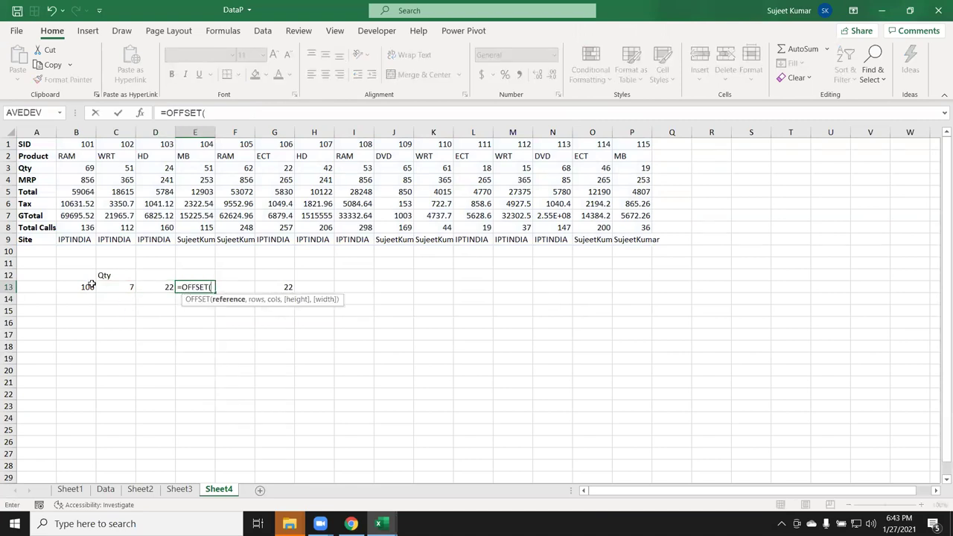
left_click(35, 146)
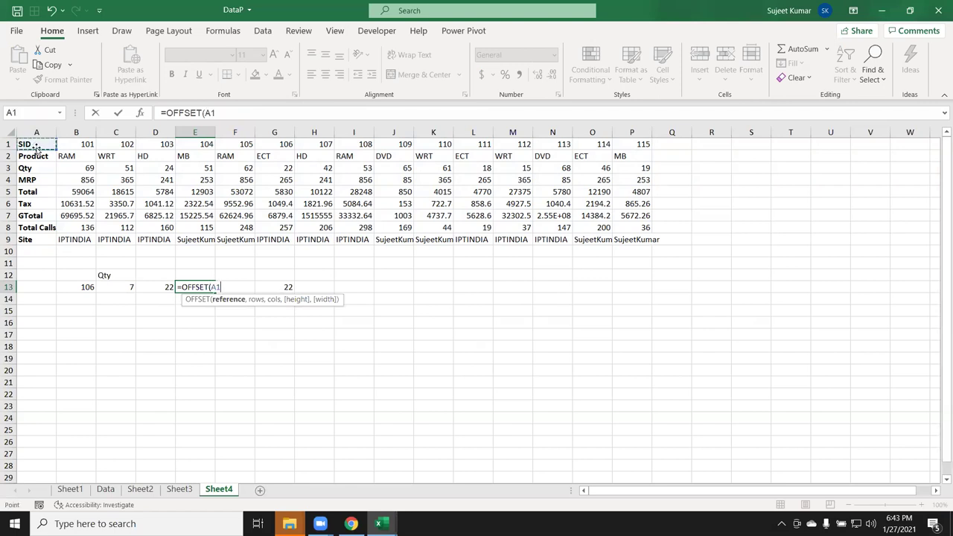
type(",")
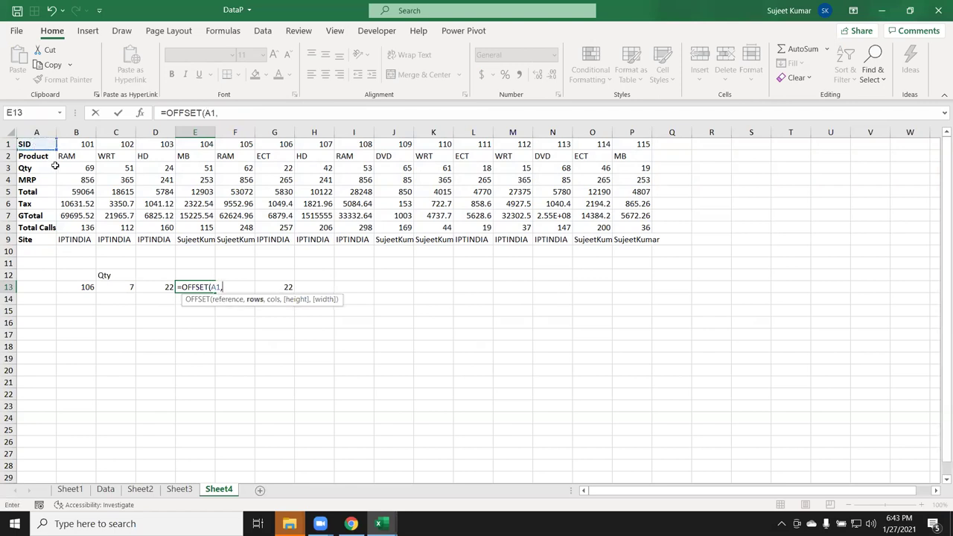
type("2")
type(",")
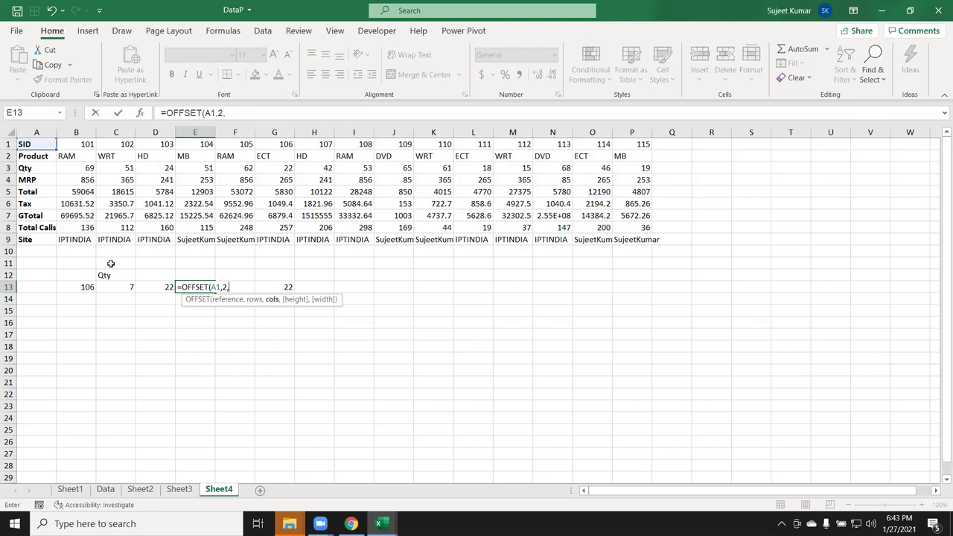
left_click(117, 287)
type("-1")
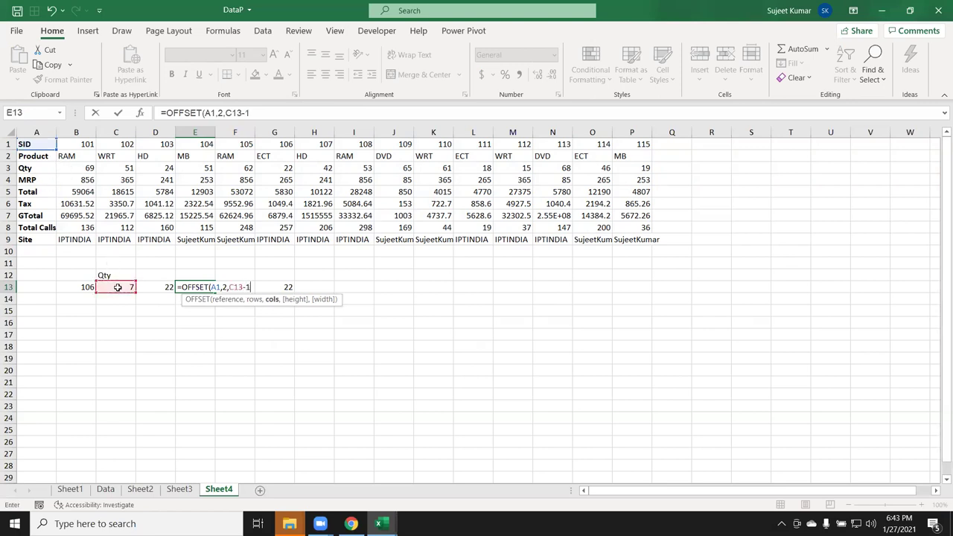
key("Return")
key("Up")
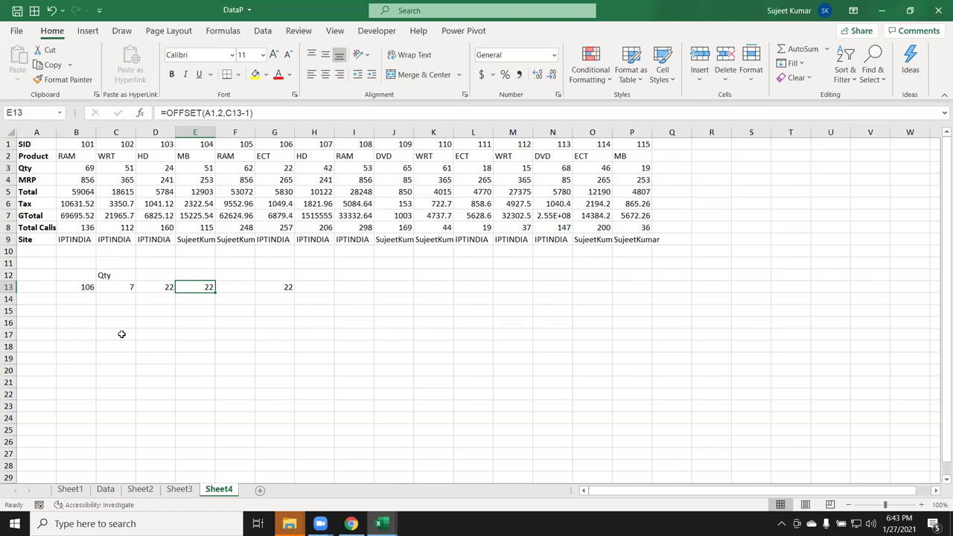
left_click(179, 489)
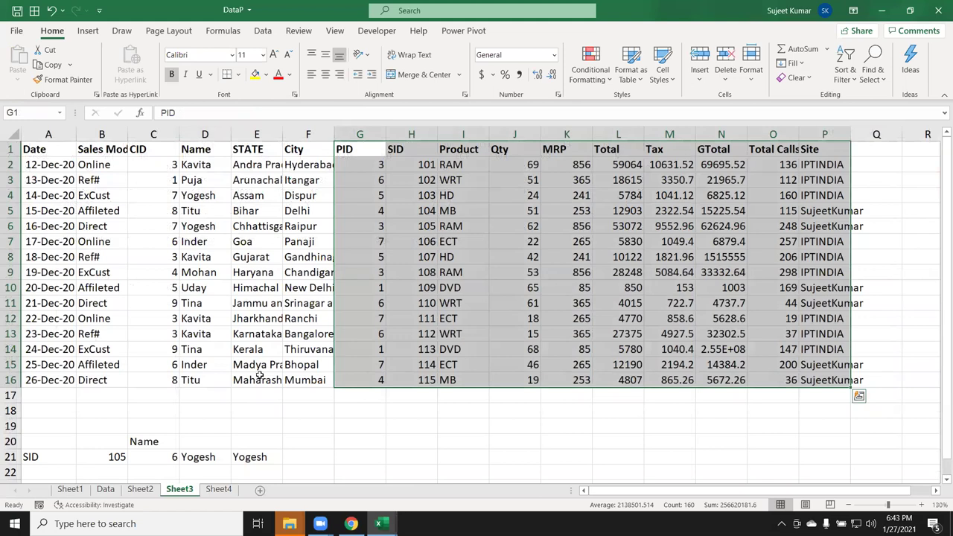
- Copy the SID lookup block A20:C21 and paste it at A24
left_click(257, 400)
left_click(202, 457)
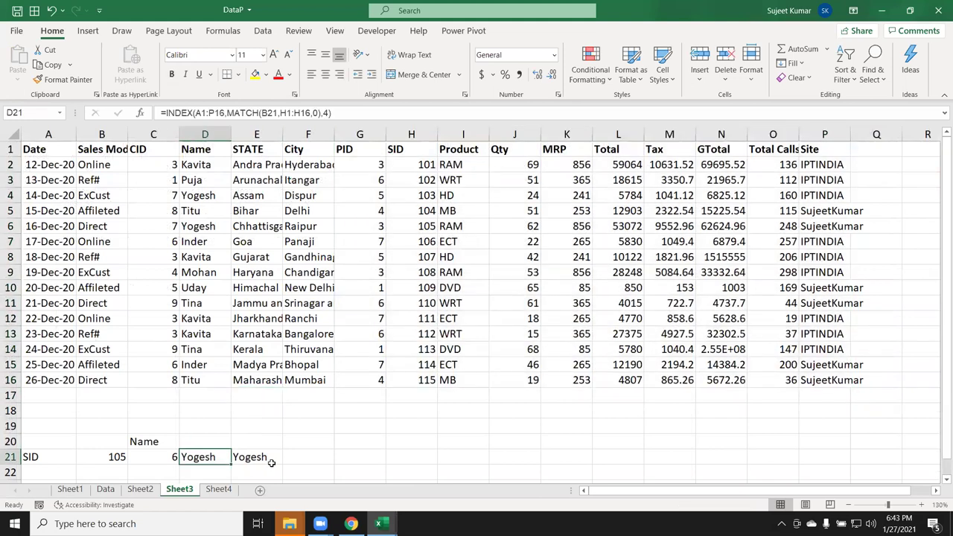
scroll(223, 439, "down", 2)
left_click(77, 364)
left_click_drag(77, 364, 134, 350)
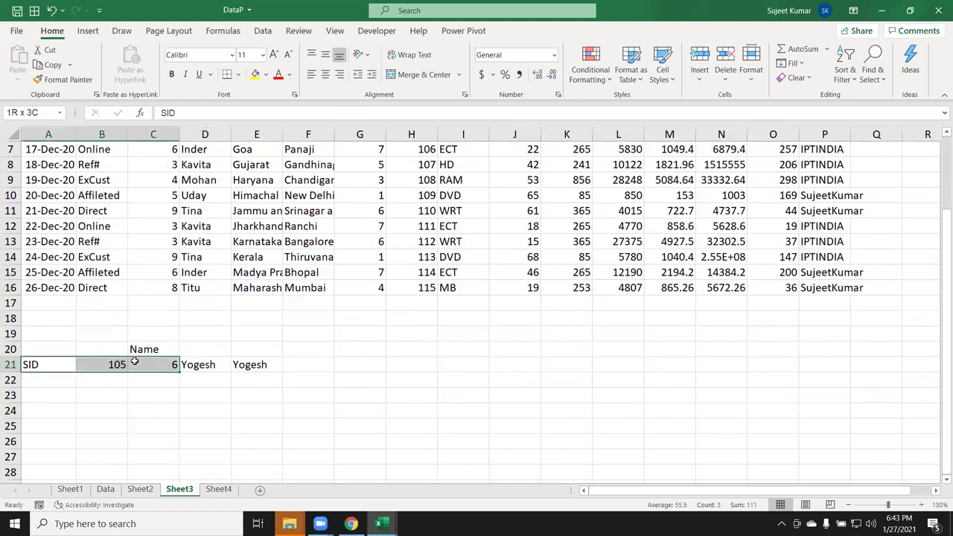
key("ctrl+c")
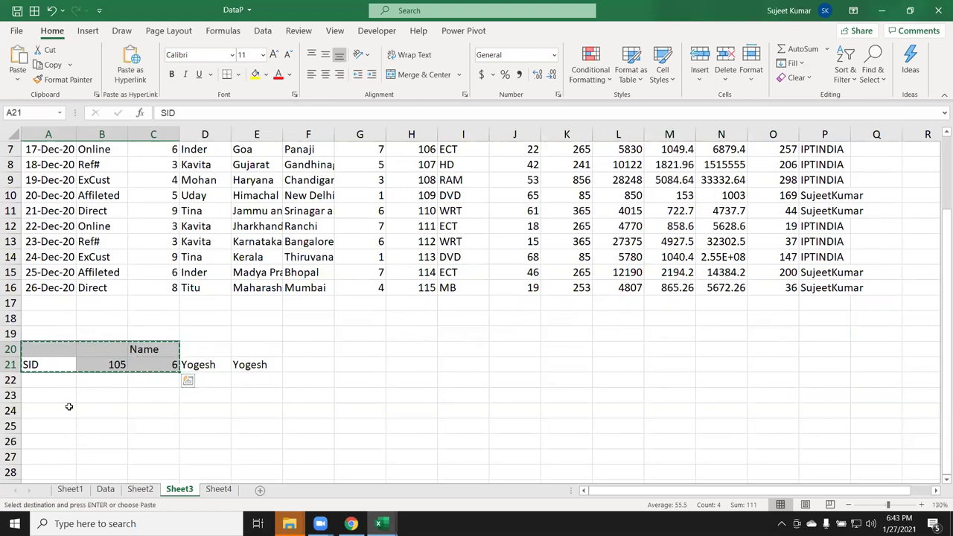
left_click(68, 409)
key("ctrl+v")
- Replace C25's formula with =XLOOKUP(B25,H1:H16,D1:D16) to return the Name
left_click(152, 428)
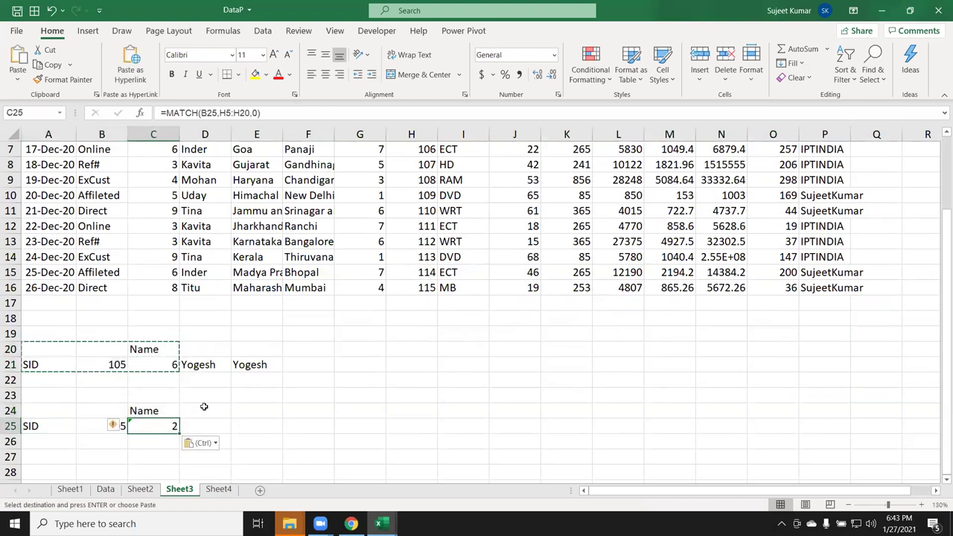
key("Delete")
type("=xl")
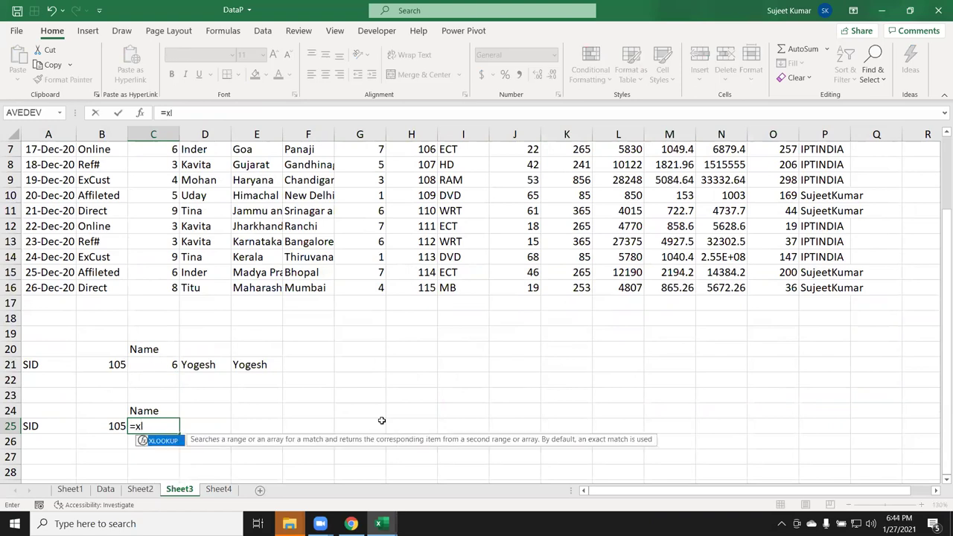
key("Tab")
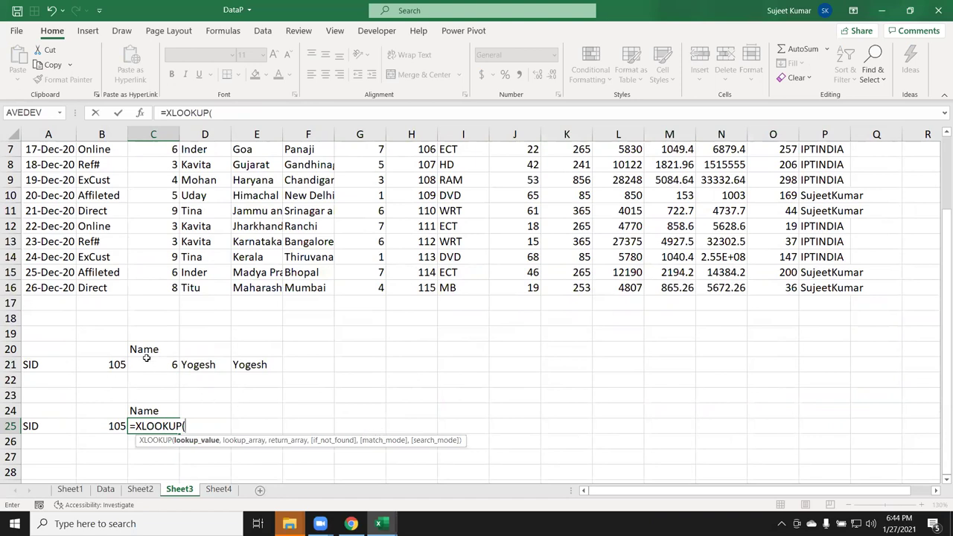
left_click(100, 424)
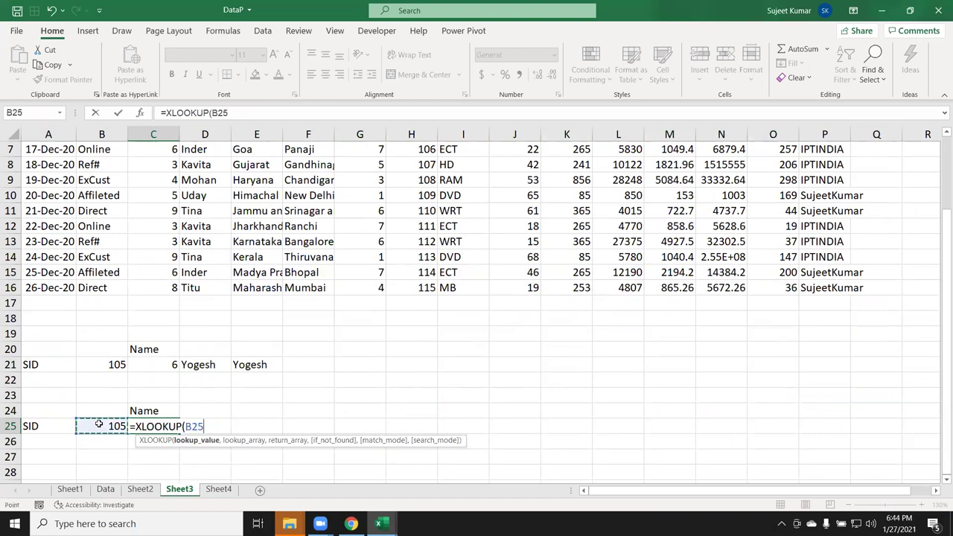
type(",")
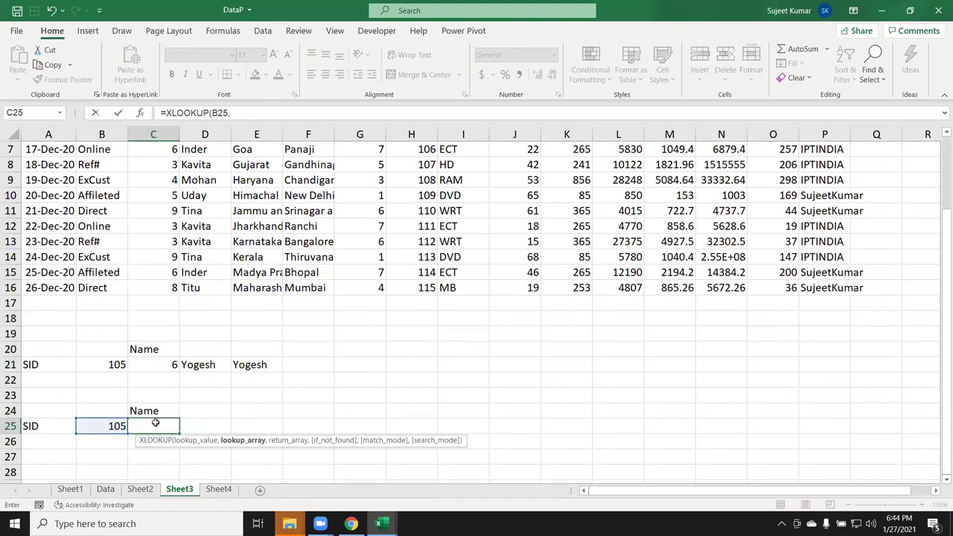
scroll(155, 426, "up", 2)
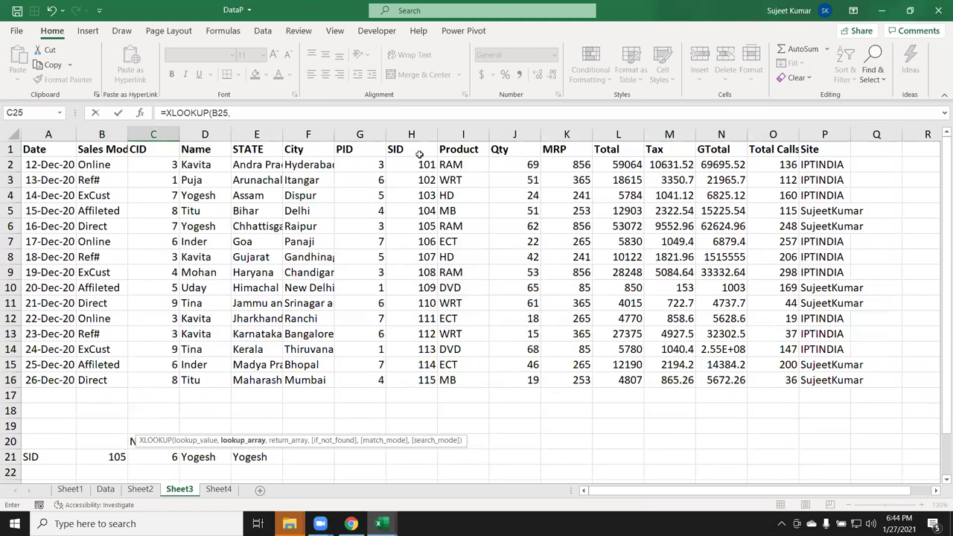
mouse_move(422, 149)
left_mouse_down()
mouse_move(430, 211)
mouse_move(424, 382)
left_mouse_up()
type(",")
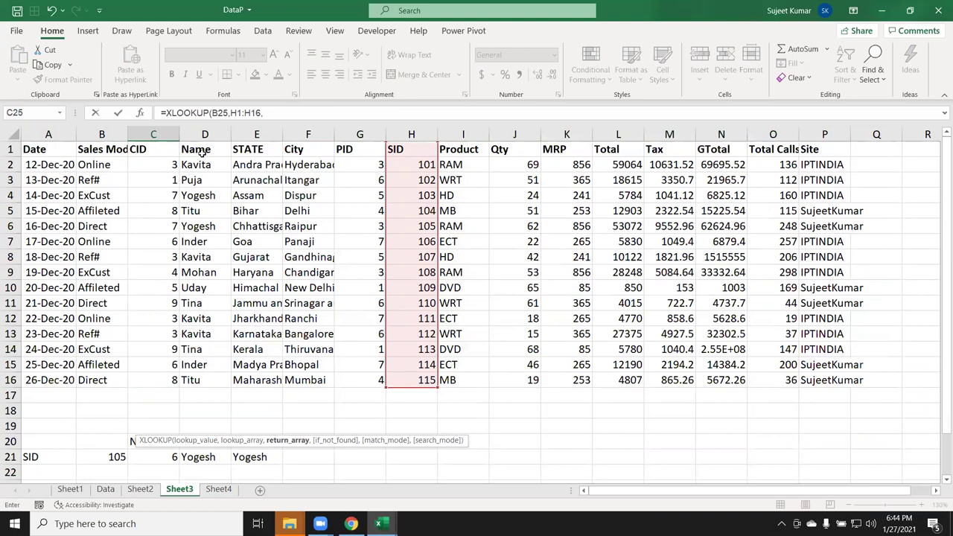
left_click_drag(201, 151, 193, 367)
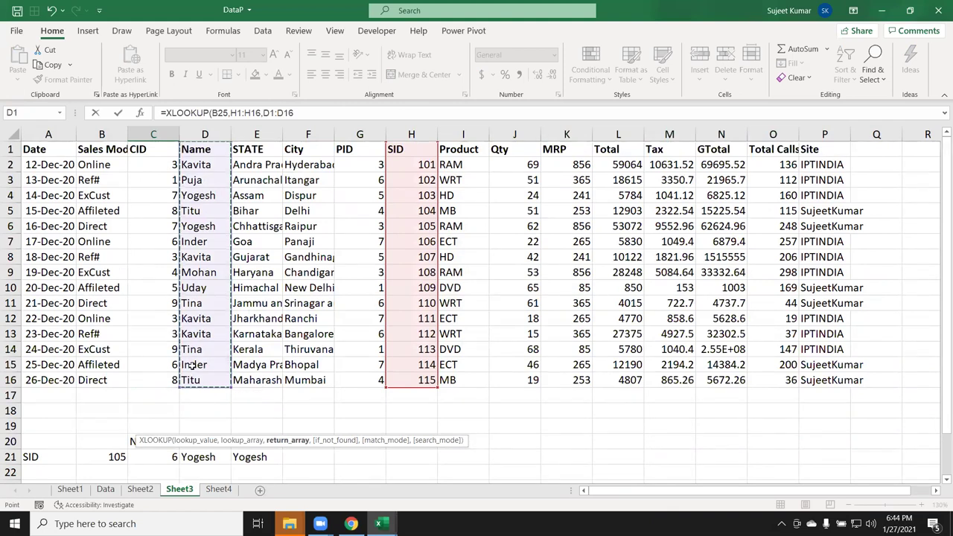
key("Return")
- Enter SID 1111 in B25 so the lookup shows #N/A
left_click(156, 459)
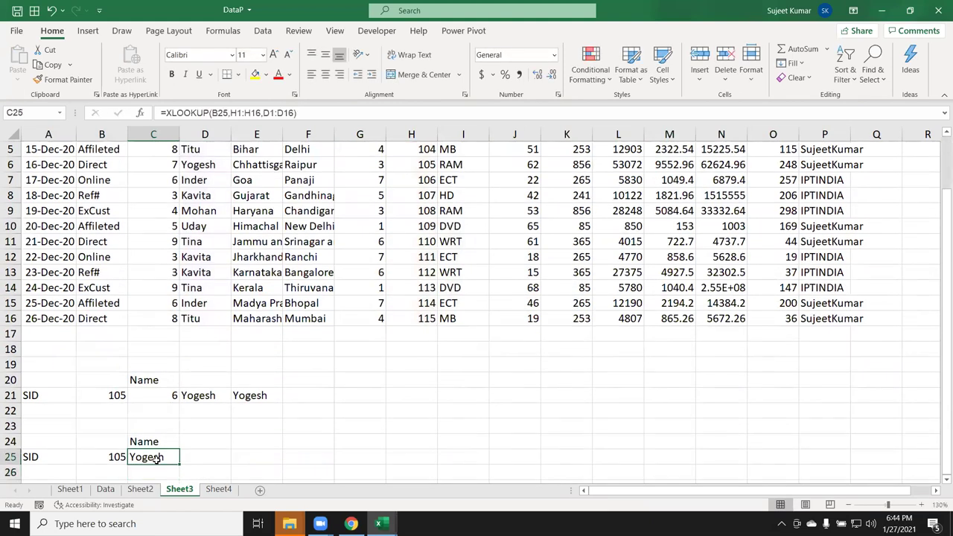
left_click(120, 456)
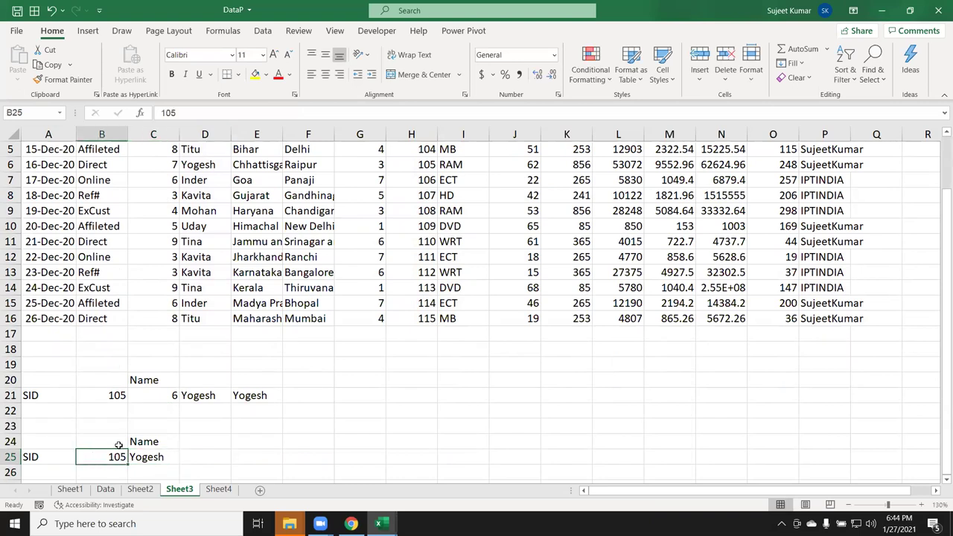
type("1111")
key("Tab")
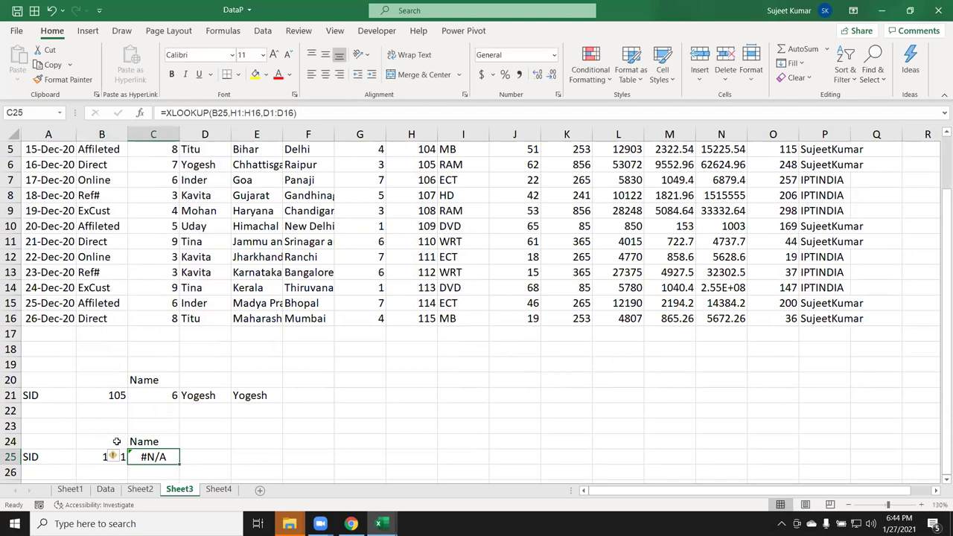
- Add a "VNF" not-found value after D1:D16 in C25's XLOOKUP
double_click(162, 463)
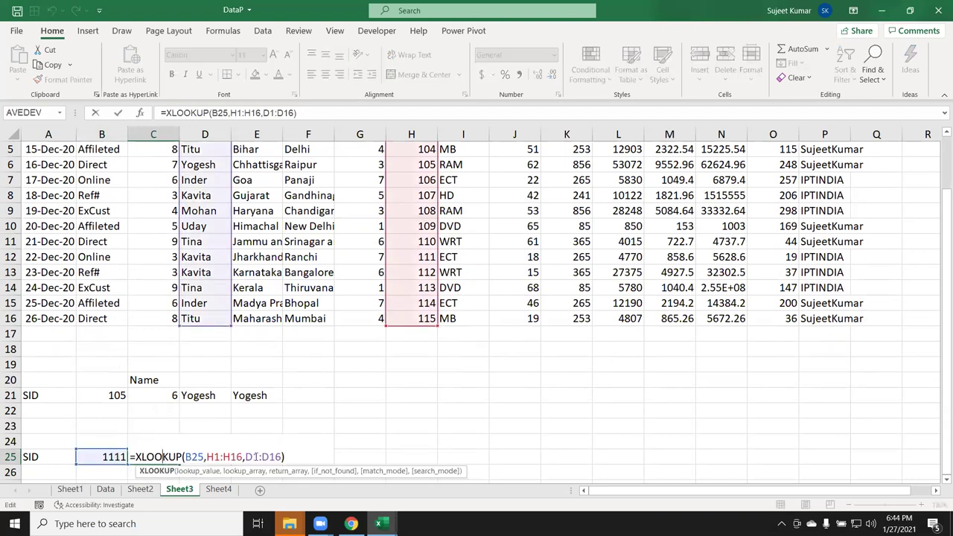
left_click(280, 456)
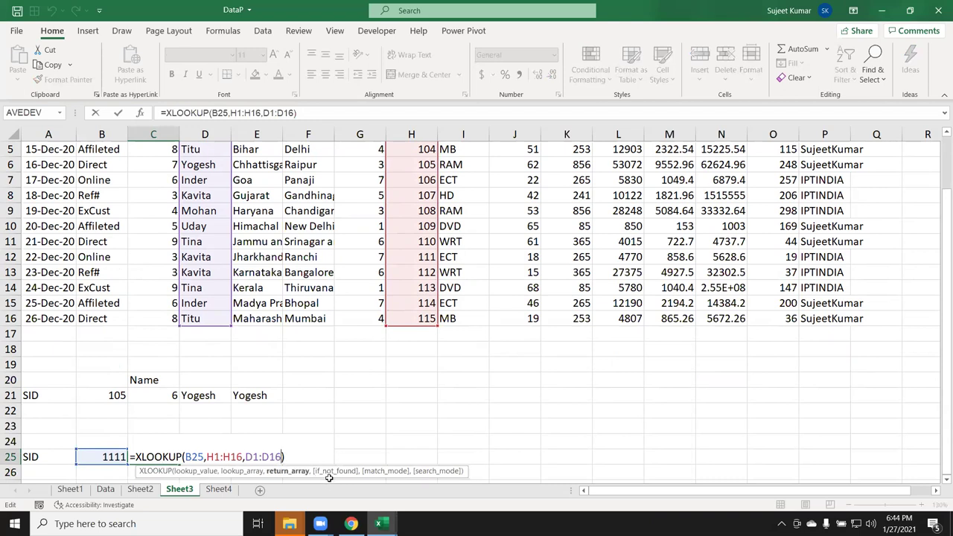
type(",")
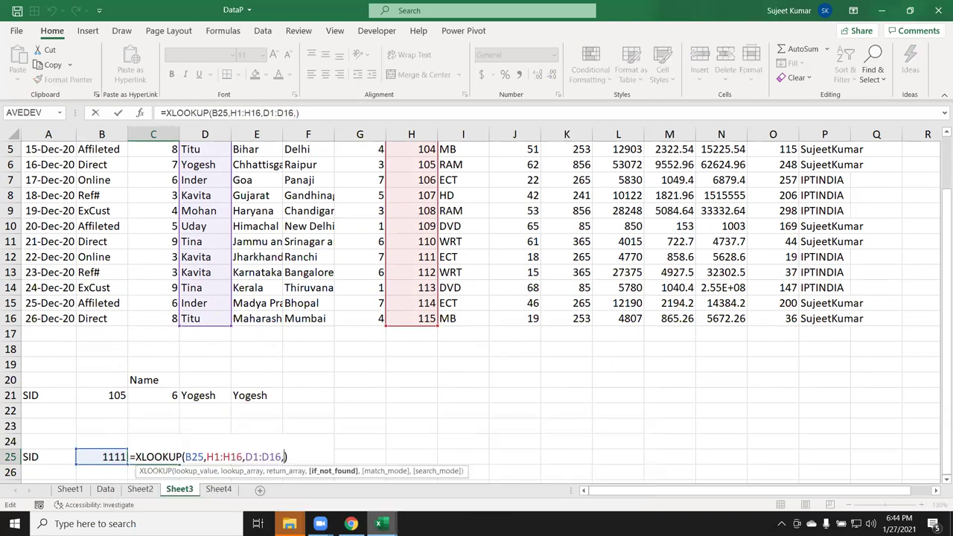
type("\"")
type("VNF\"")
key("Return")
type("Name")
left_click(153, 457)
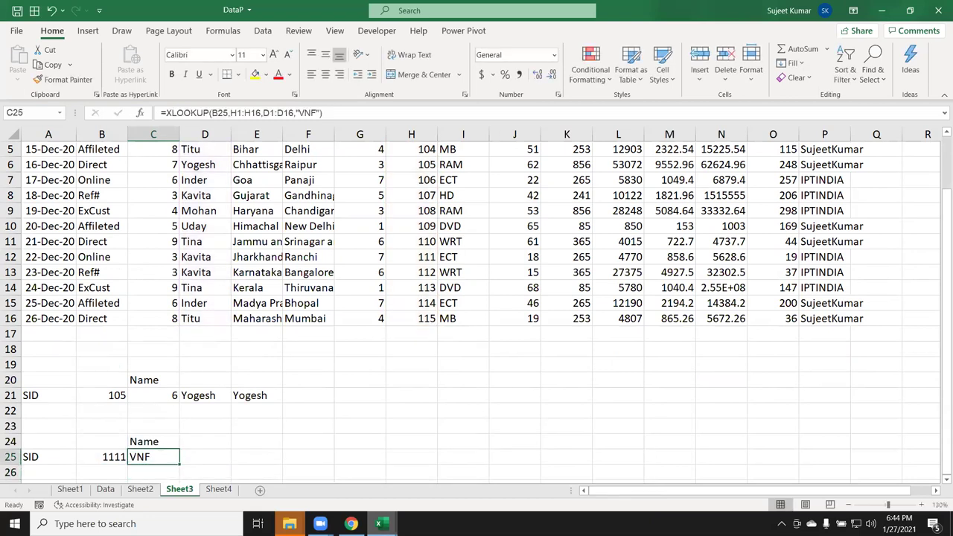
- Enter SID 102 in B25 so C25 returns Puja, then switch to Sheet4
left_click(102, 457)
type("102")
key("Return")
key("Up")
key("Right")
key("F2")
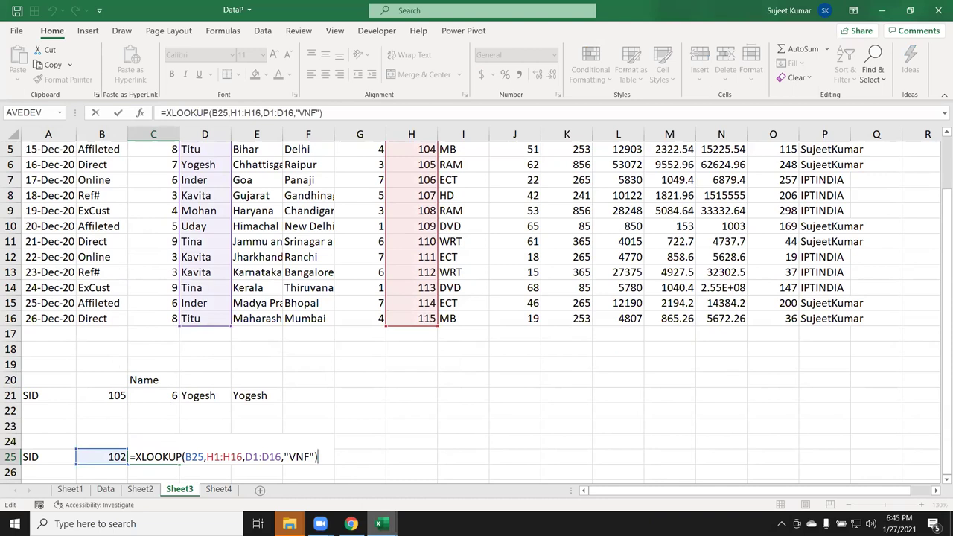
key("Escape")
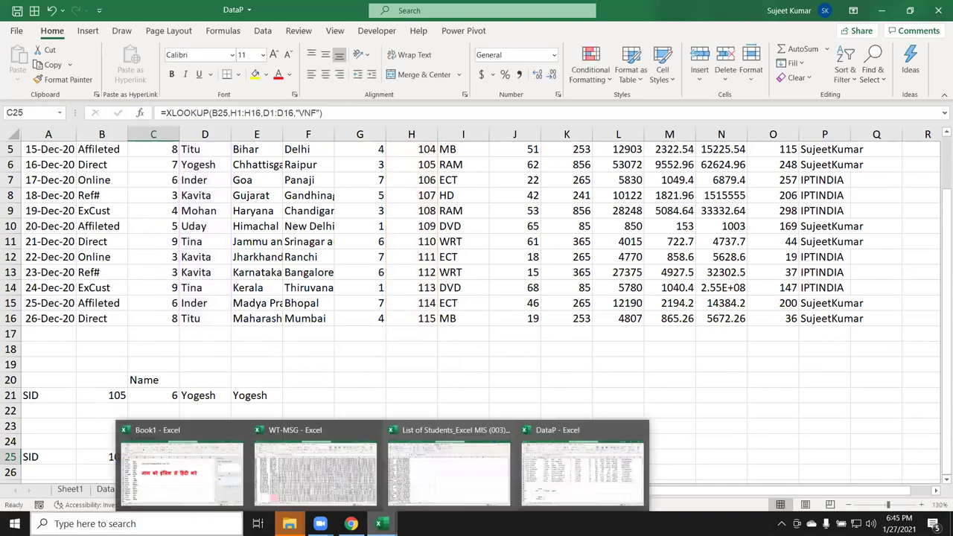
left_click(137, 260)
left_click(149, 454)
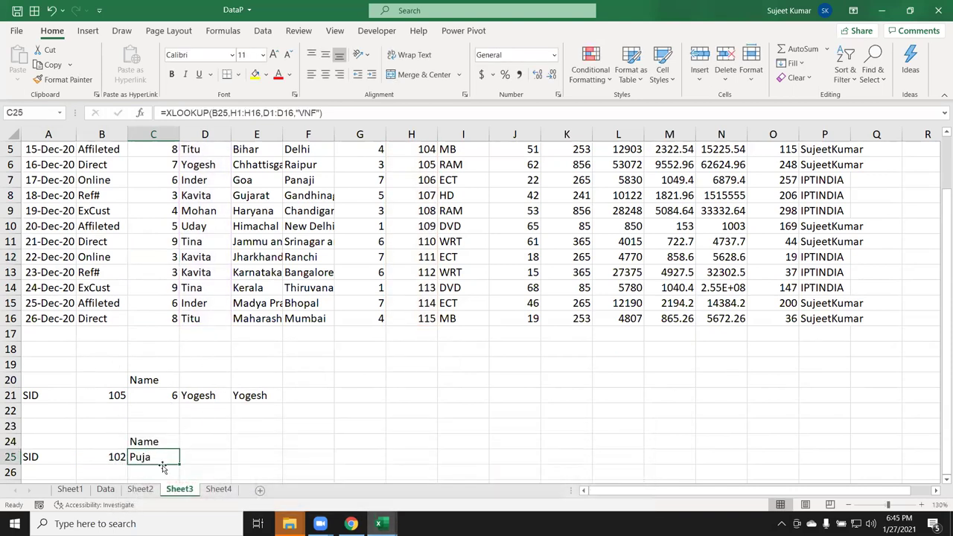
left_click(218, 490)
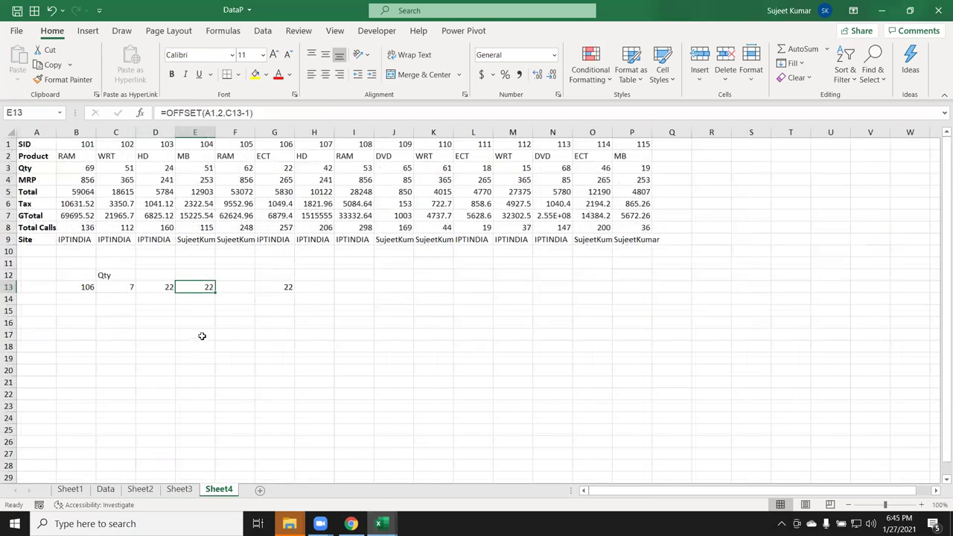
- Start an XLOOKUP in C14 for B13's SID, searching the SID row A1:P1
left_click(85, 308)
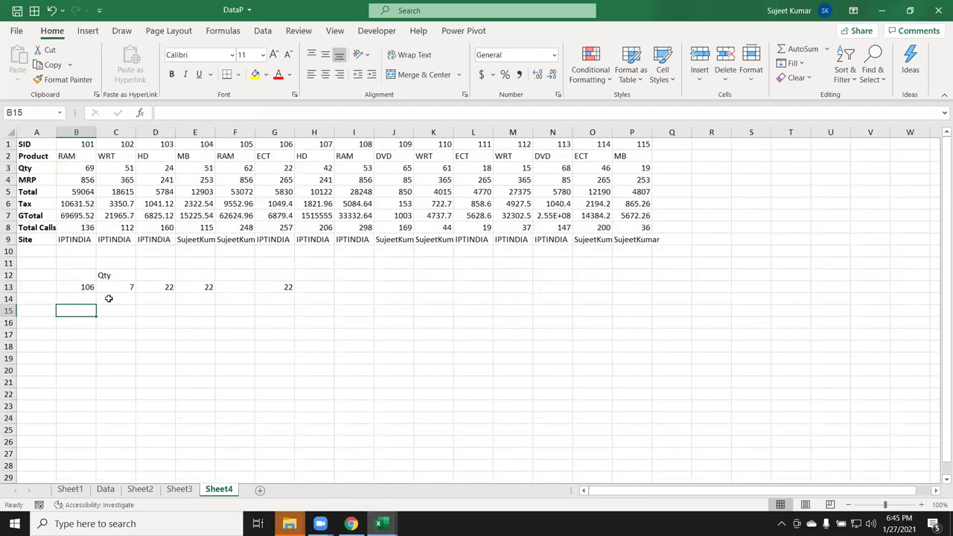
left_click(108, 299)
scroll(124, 317, "up", 2)
scroll(127, 316, "up", 2)
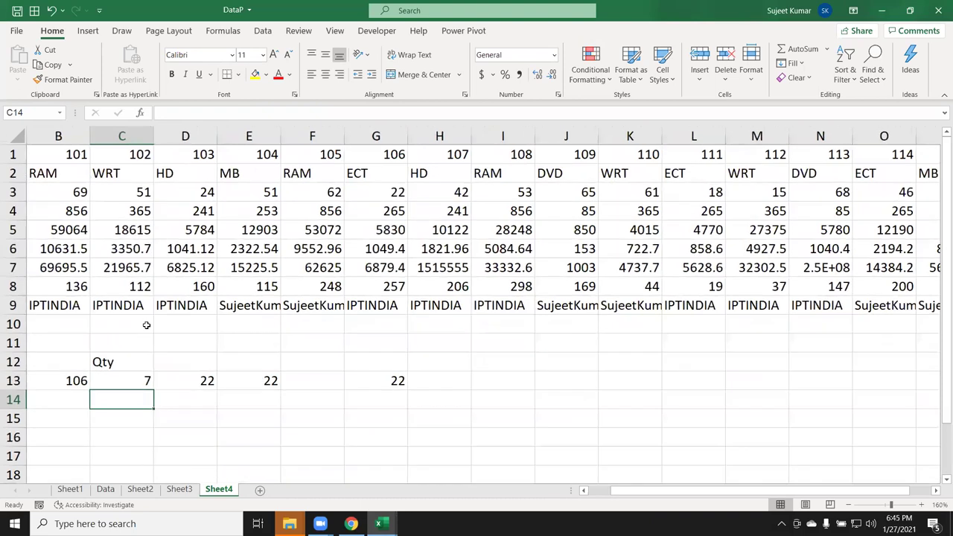
type("=")
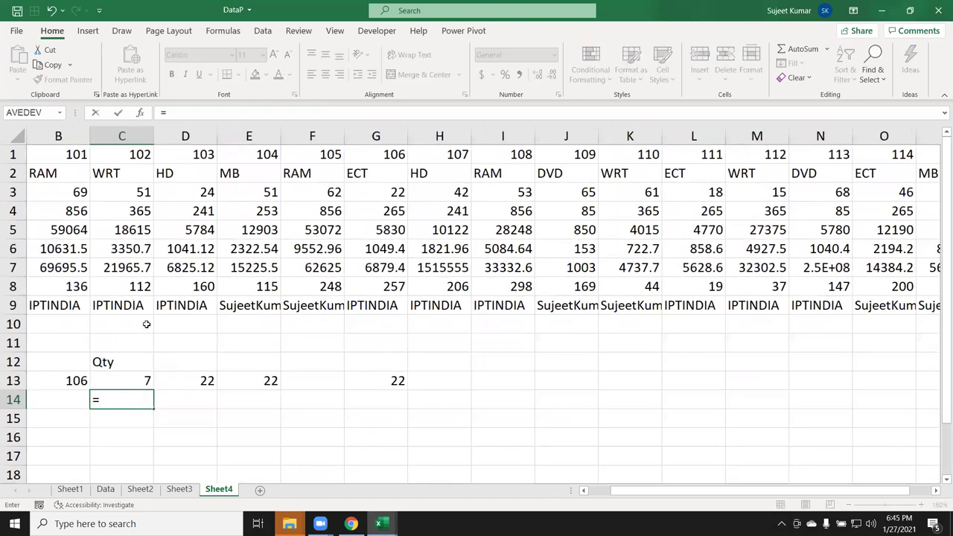
type("xl")
key("Tab")
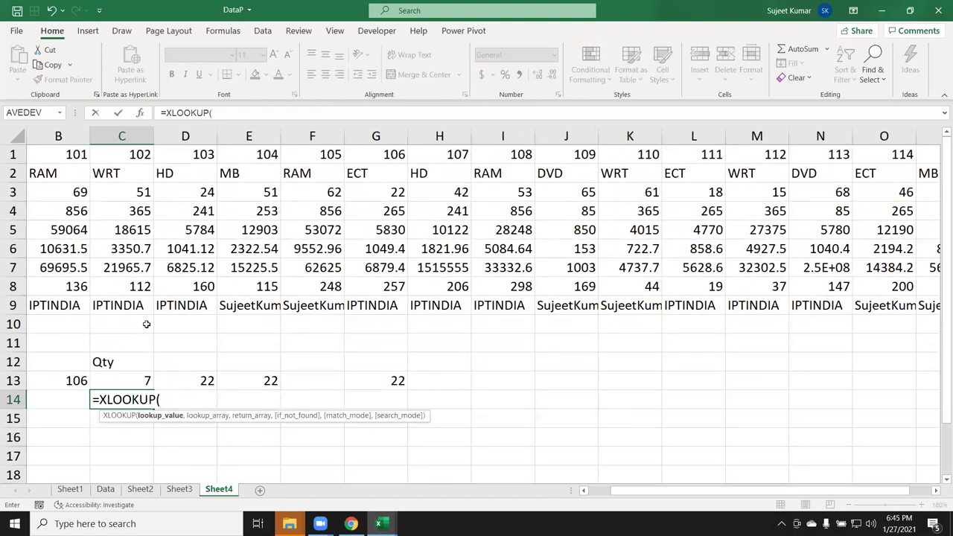
left_click(64, 383)
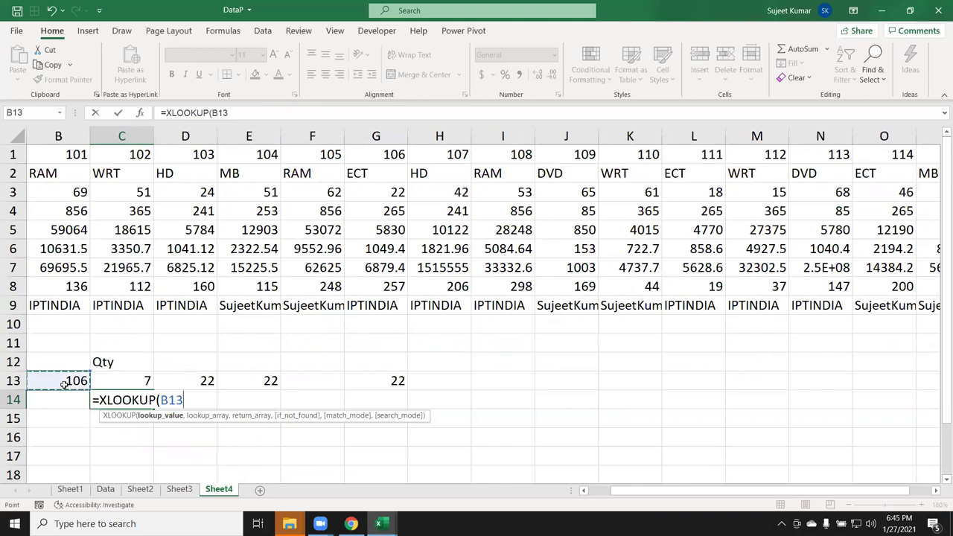
type(",")
left_click(74, 152)
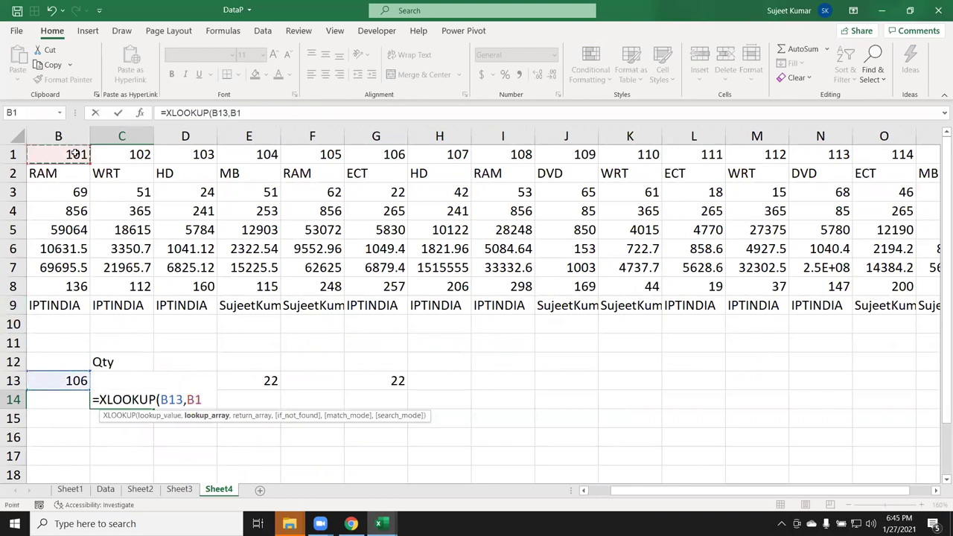
key("Left")
key("ctrl+shift+Right")
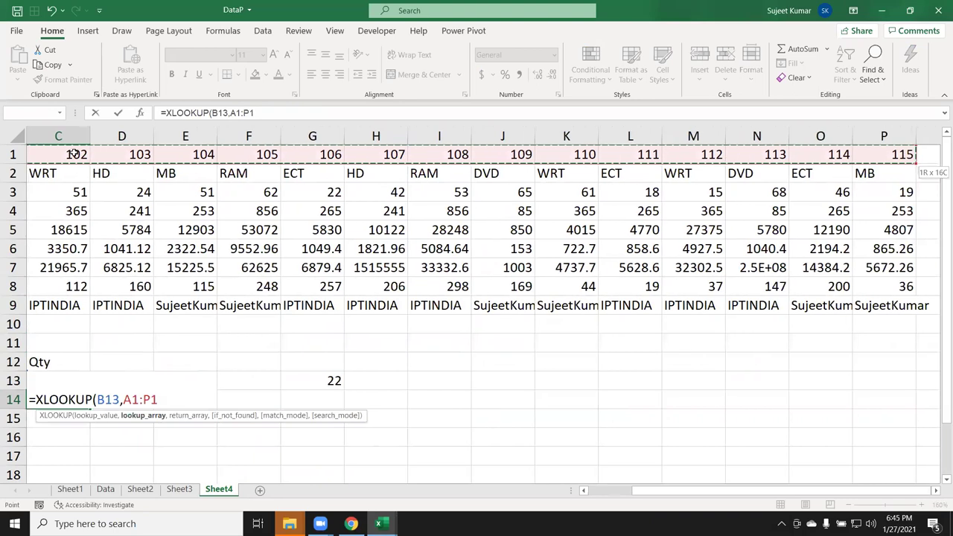
type(",")
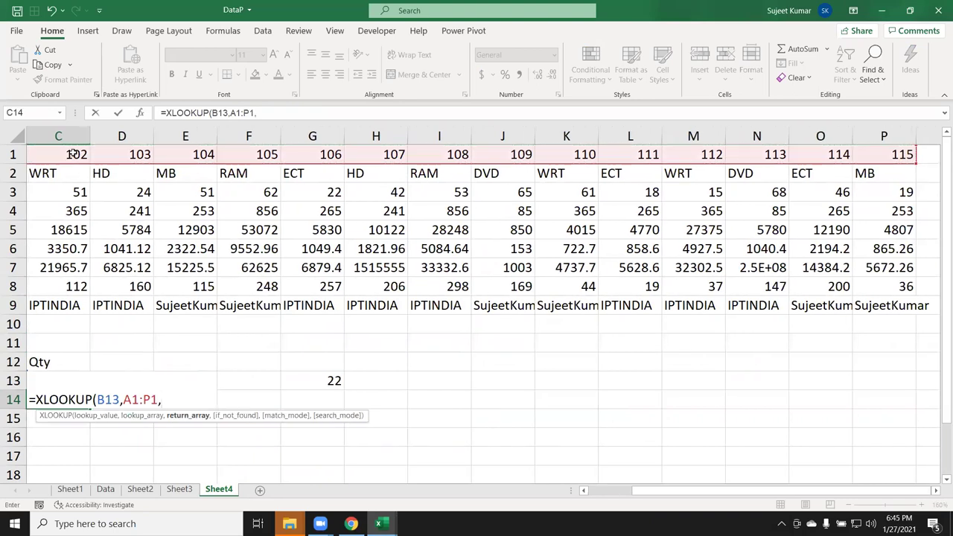
- Return values from the Qty row A3:P3, giving 22 for SID 106
key("Left")
key("Up")
key("Left")
key("Up")
key("Up")
key("Up")
key("Up")
key("Up")
key("Up")
key("Up")
key("Up")
key("Up")
key("Down")
key("ctrl+shift+Right")
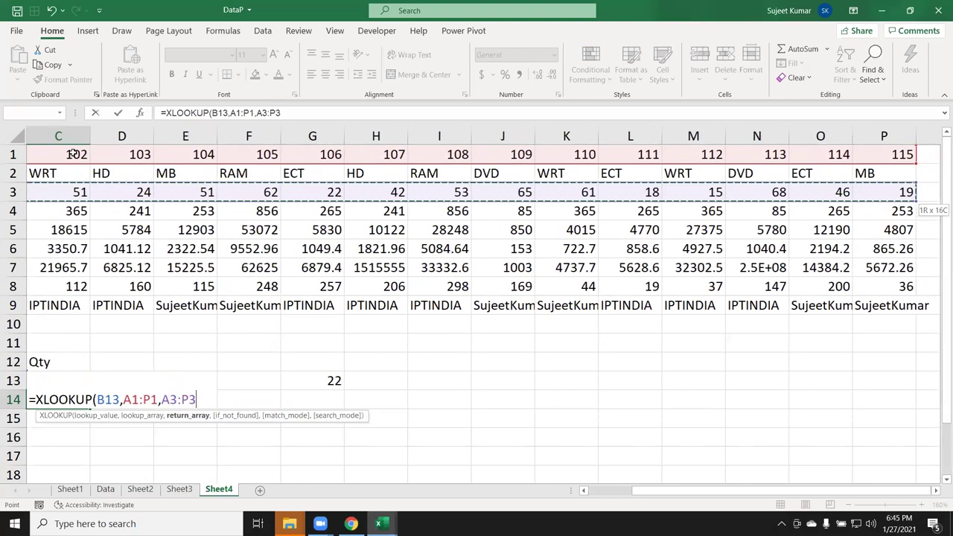
key("Return")
key("Up")
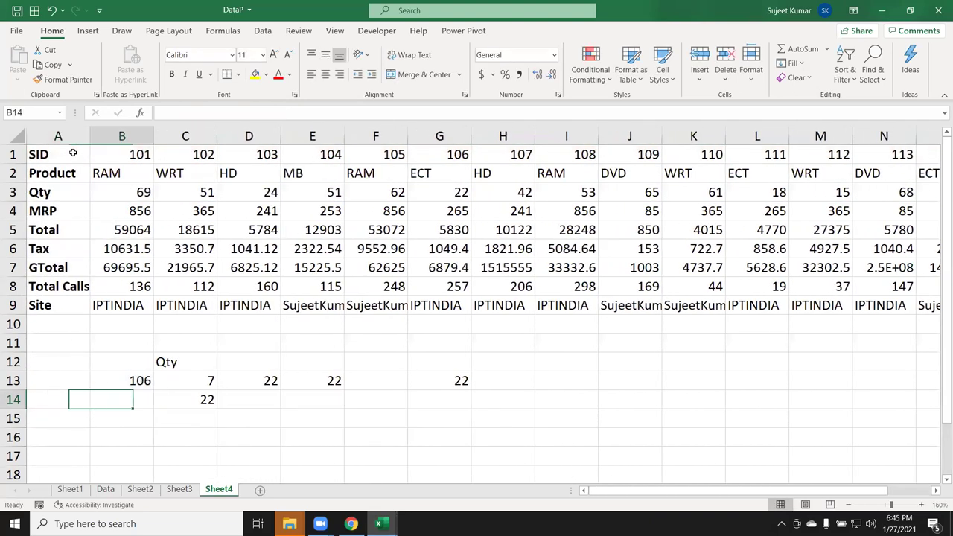
key("Right")
key("F2")
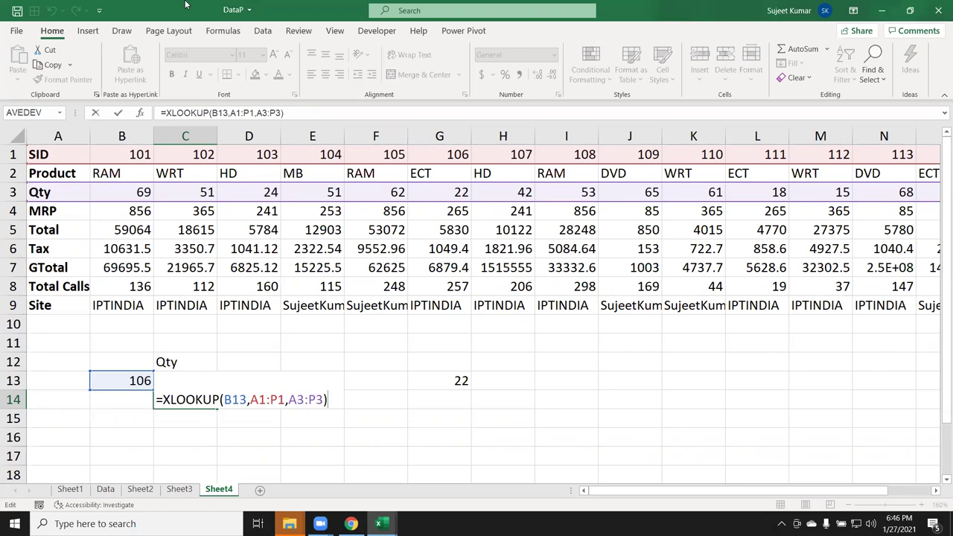
key("ctrl+Return")
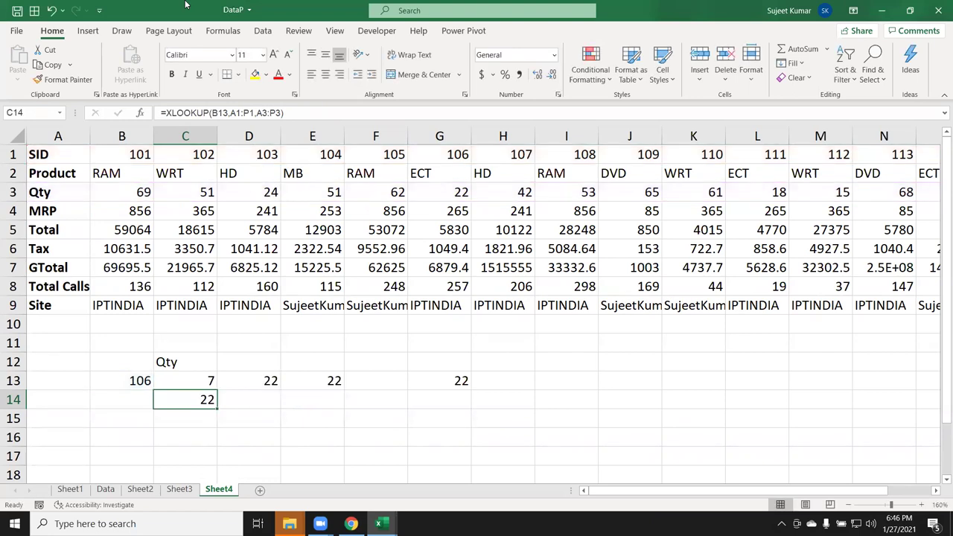